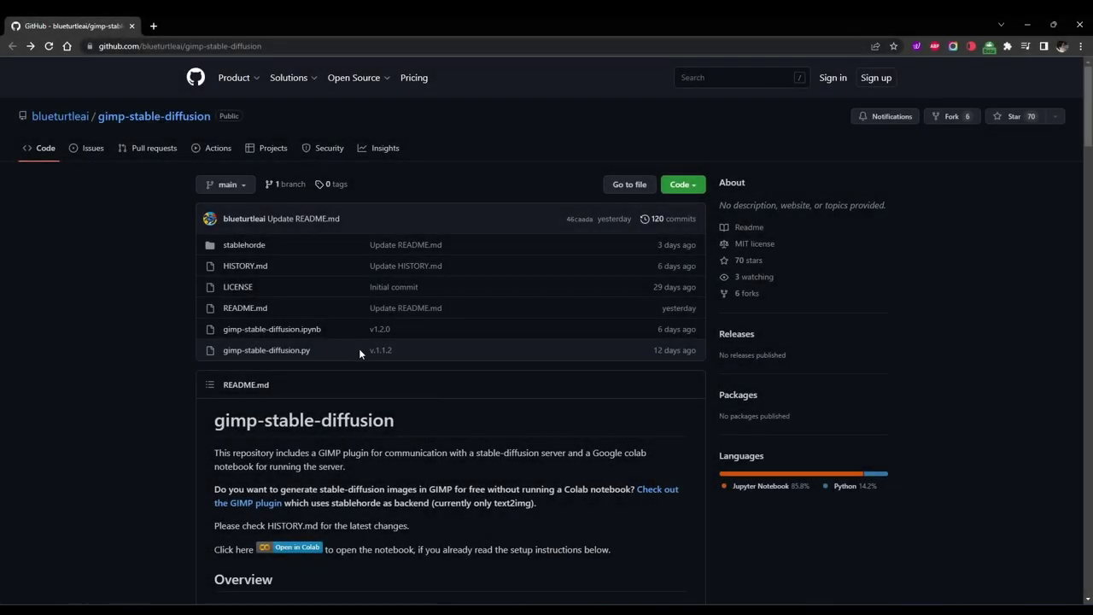
- Download the gimp-stable-diffusion repository as a ZIP from its Code menu
{"action": "left_click", "coordinate": [687, 188]}
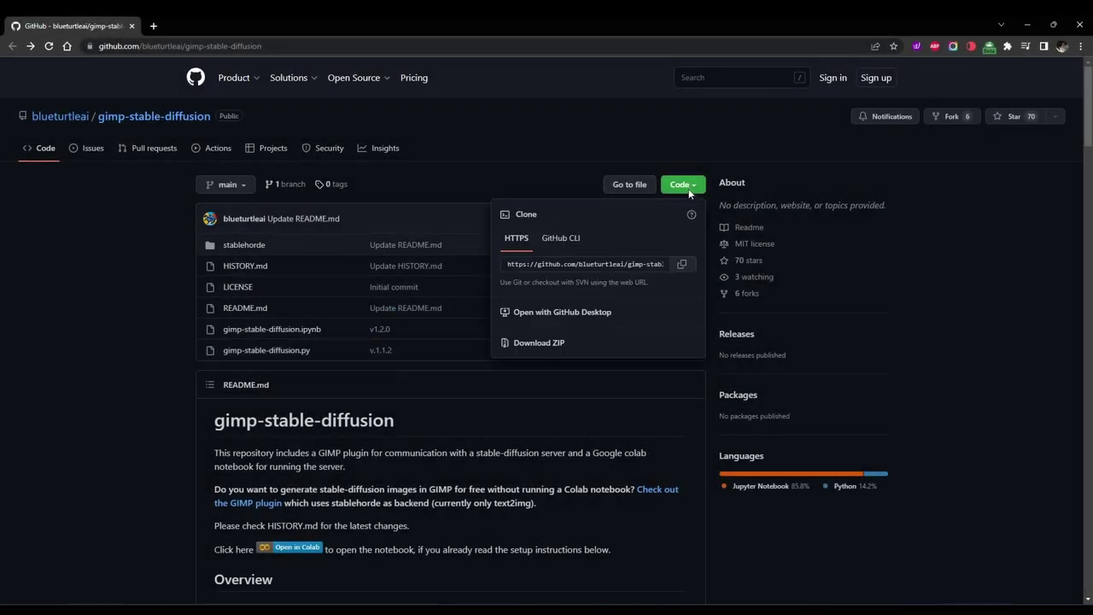
{"action": "left_click", "coordinate": [536, 350]}
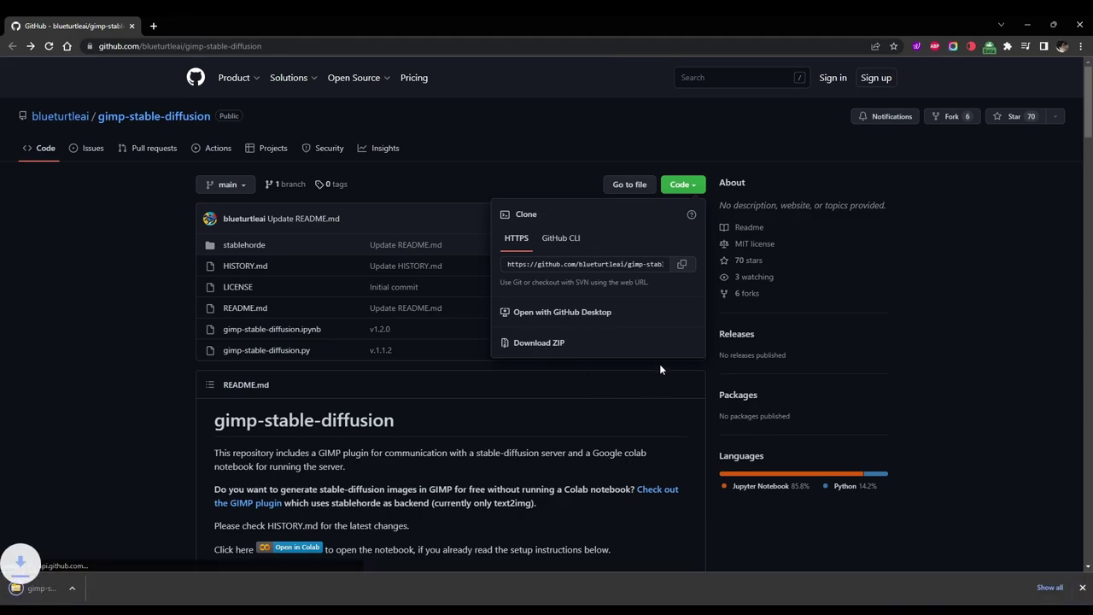
- From the downloaded ZIP's gimp-stable-diffusion-main folder, copy gimp-stable-diffusion.py
{"action": "left_click", "coordinate": [33, 588]}
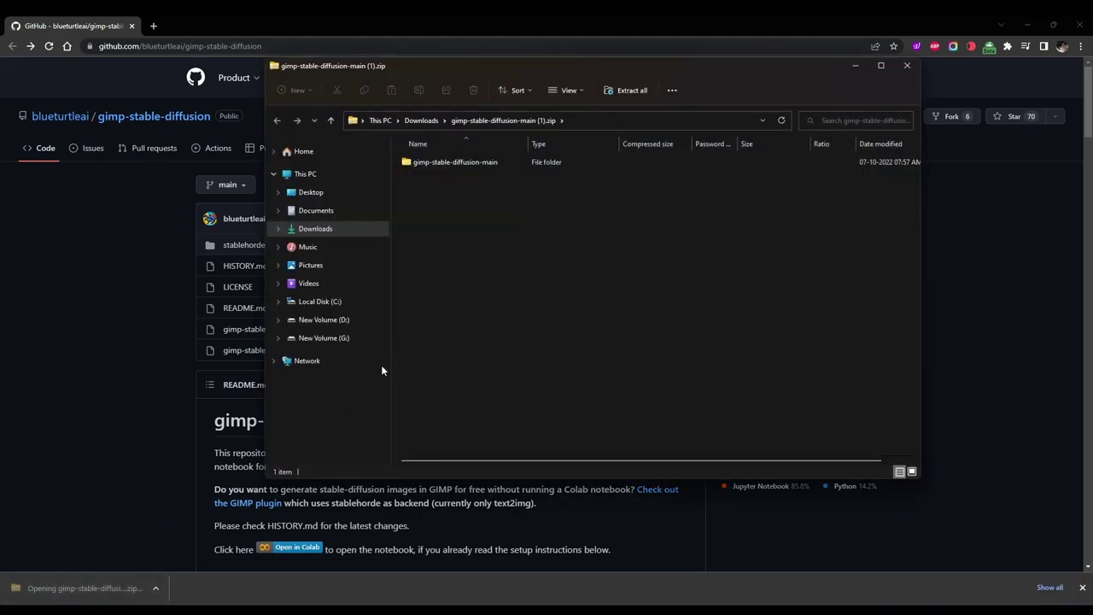
{"action": "double_click", "coordinate": [488, 162]}
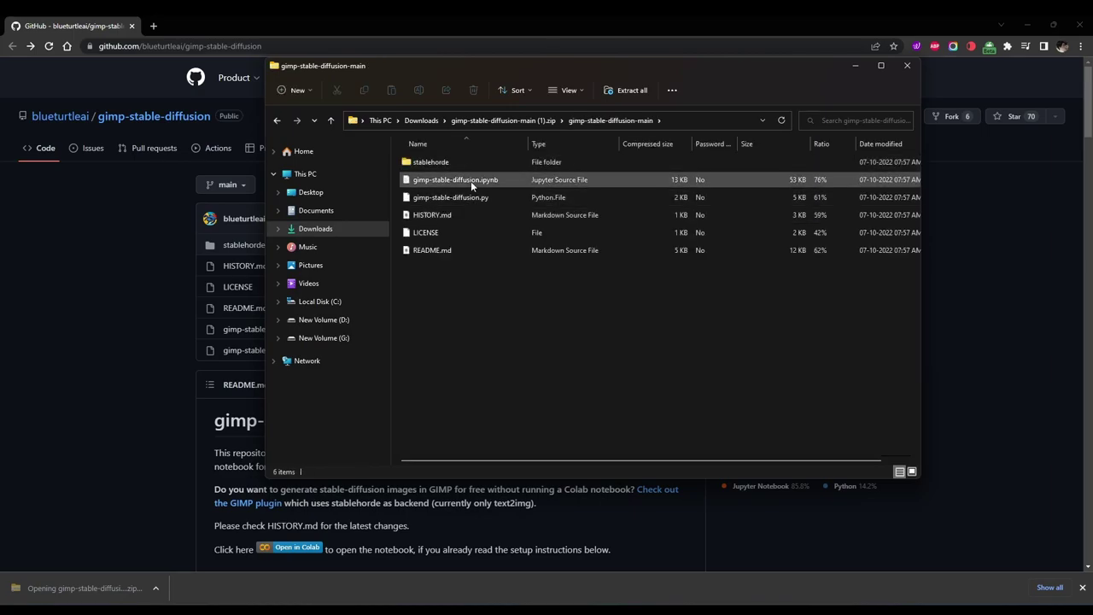
{"action": "right_click", "coordinate": [492, 195]}
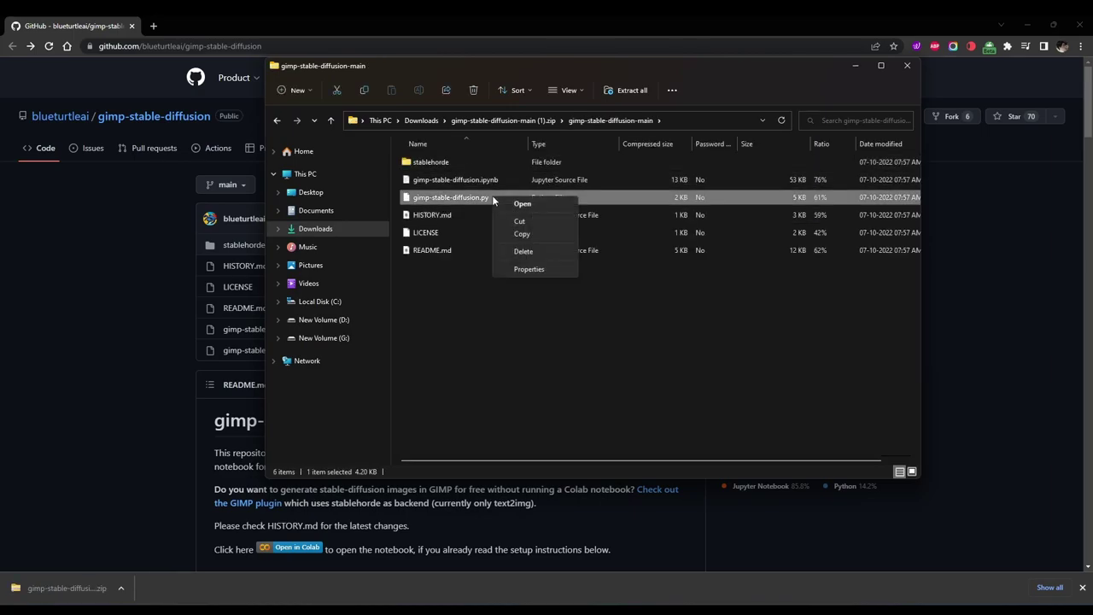
{"action": "left_click", "coordinate": [526, 233]}
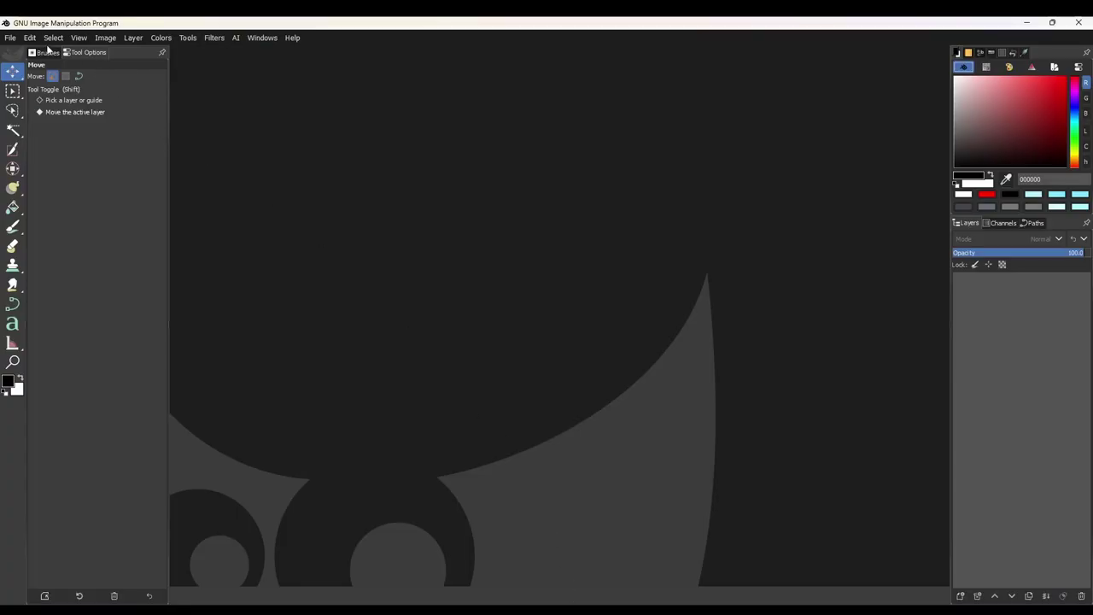
- Use Preferences > Folders > Plug-ins to show the Roaming\GIMP\2.10\plug-ins location in File Explorer
{"action": "left_click", "coordinate": [29, 38]}
{"action": "left_click", "coordinate": [55, 366]}
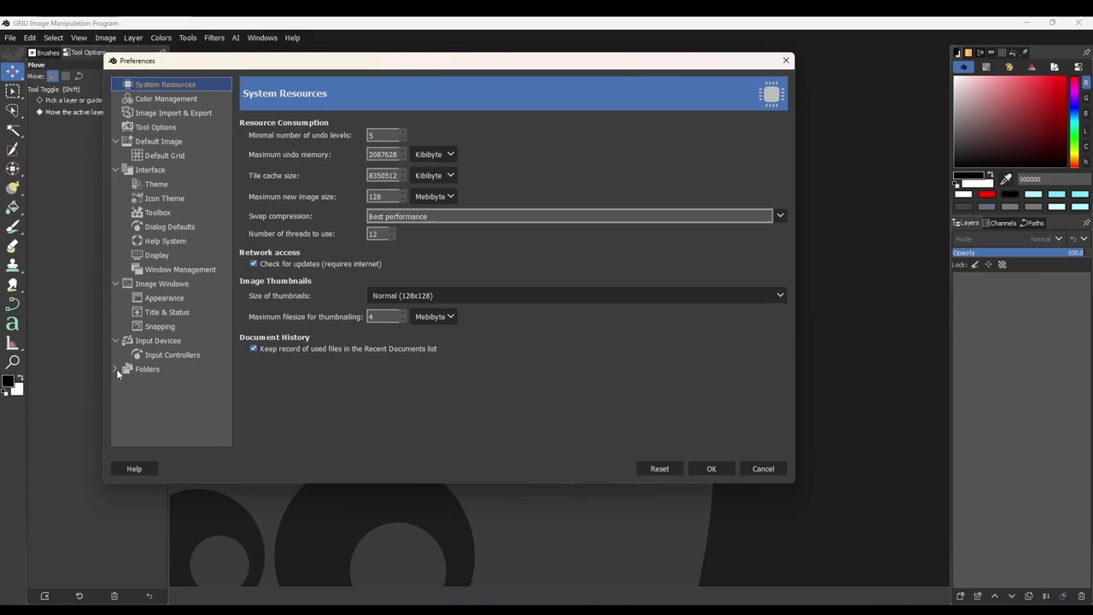
{"action": "left_click", "coordinate": [116, 370]}
{"action": "left_click", "coordinate": [169, 354]}
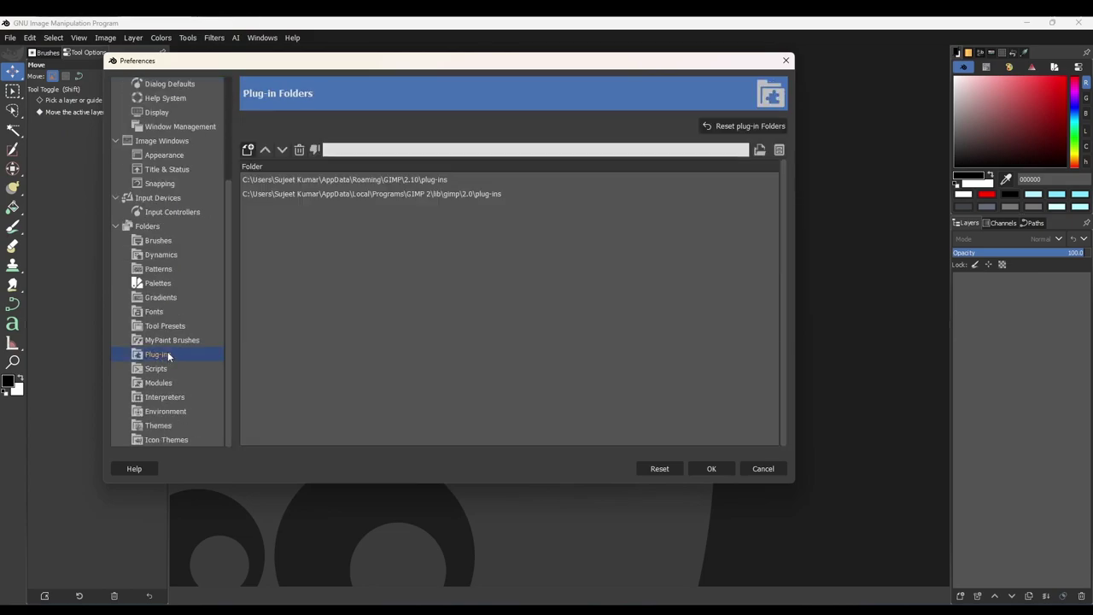
{"action": "left_click", "coordinate": [316, 194]}
{"action": "left_click", "coordinate": [447, 181]}
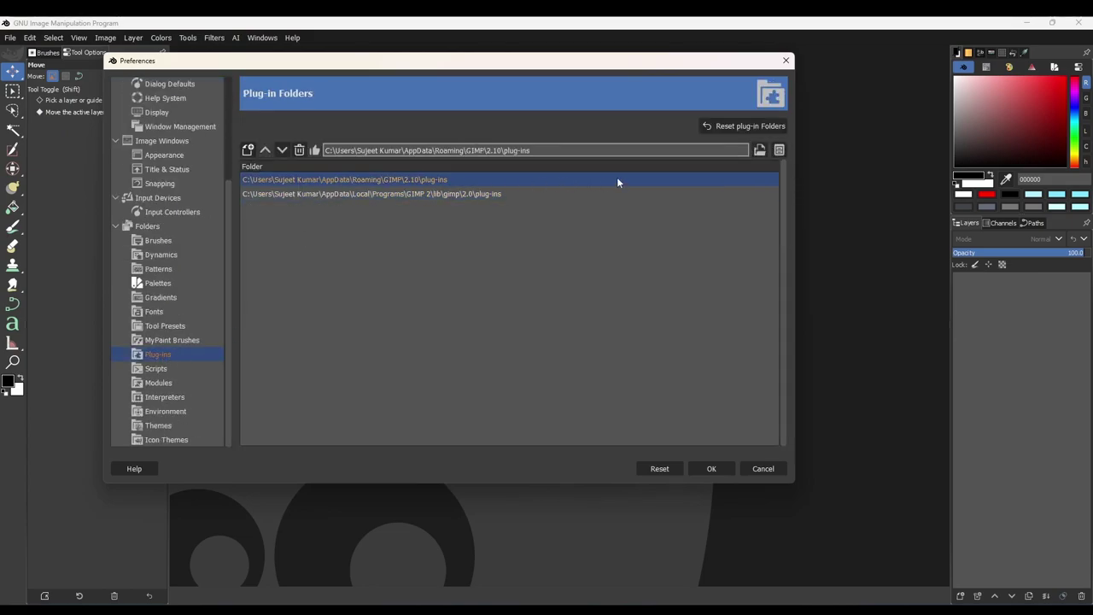
{"action": "left_click", "coordinate": [784, 150]}
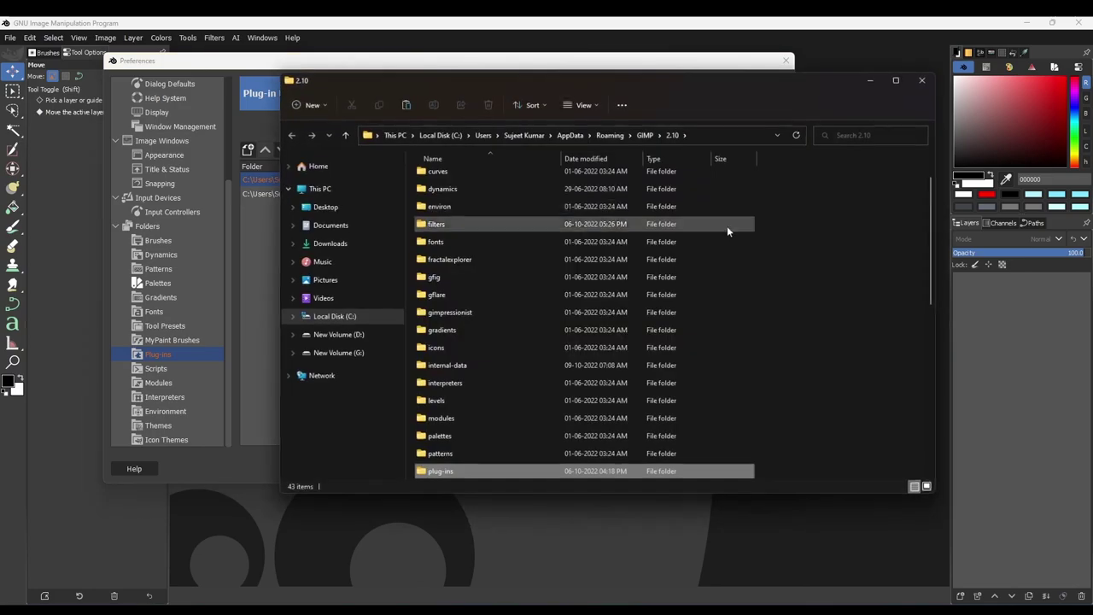
- Paste gimp-stable-diffusion.py into the plug-ins folder, then close File Explorer and Preferences with OK
{"action": "double_click", "coordinate": [501, 476]}
{"action": "right_click", "coordinate": [524, 292]}
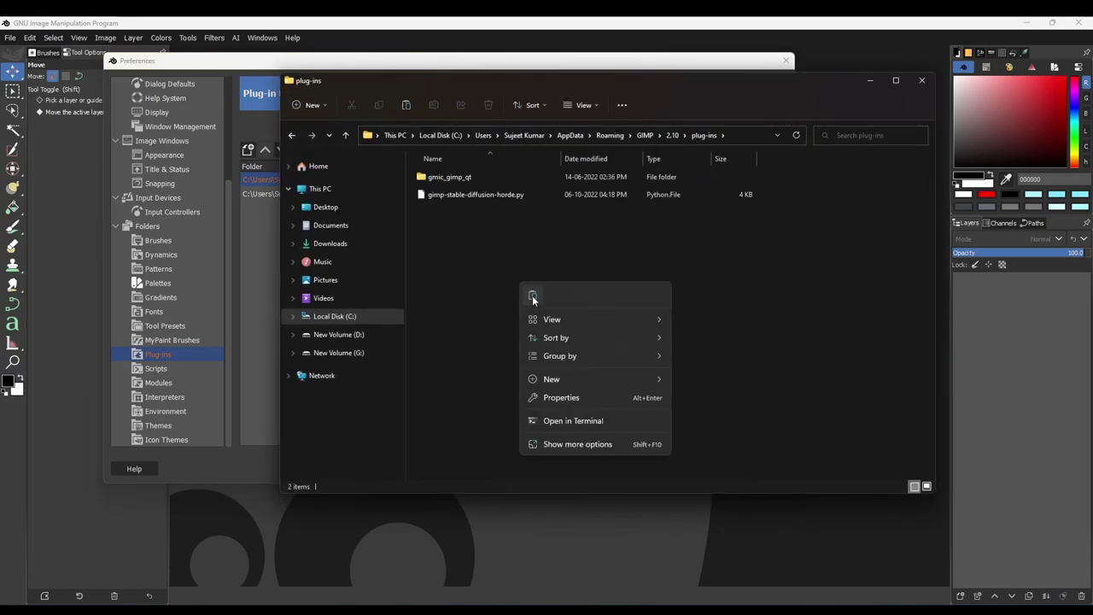
{"action": "left_click", "coordinate": [533, 296]}
{"action": "left_click", "coordinate": [533, 295]}
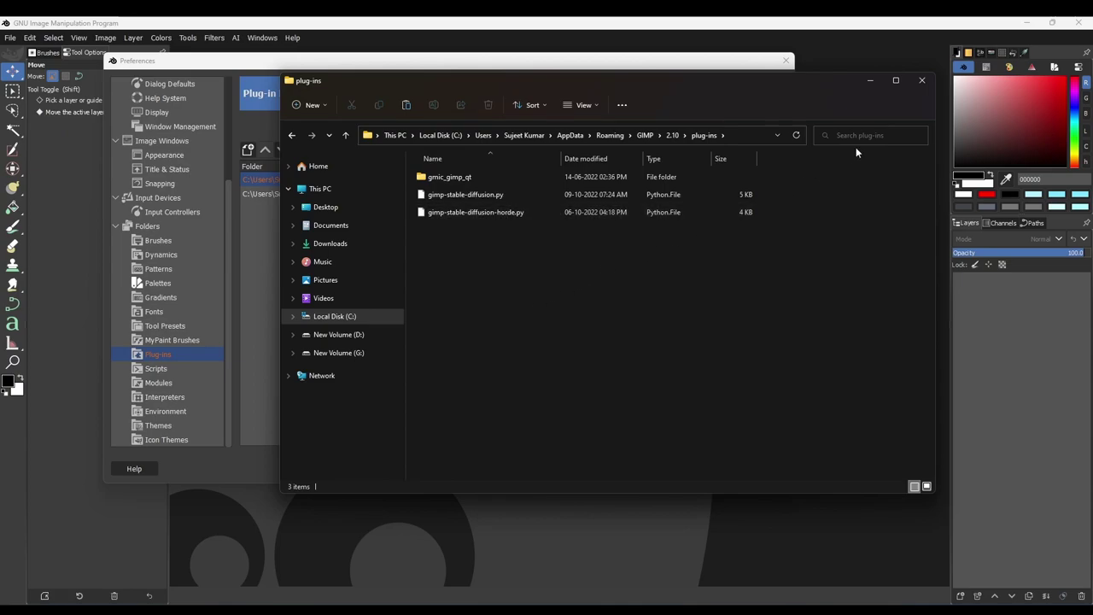
{"action": "left_click", "coordinate": [921, 81]}
{"action": "left_click", "coordinate": [710, 469]}
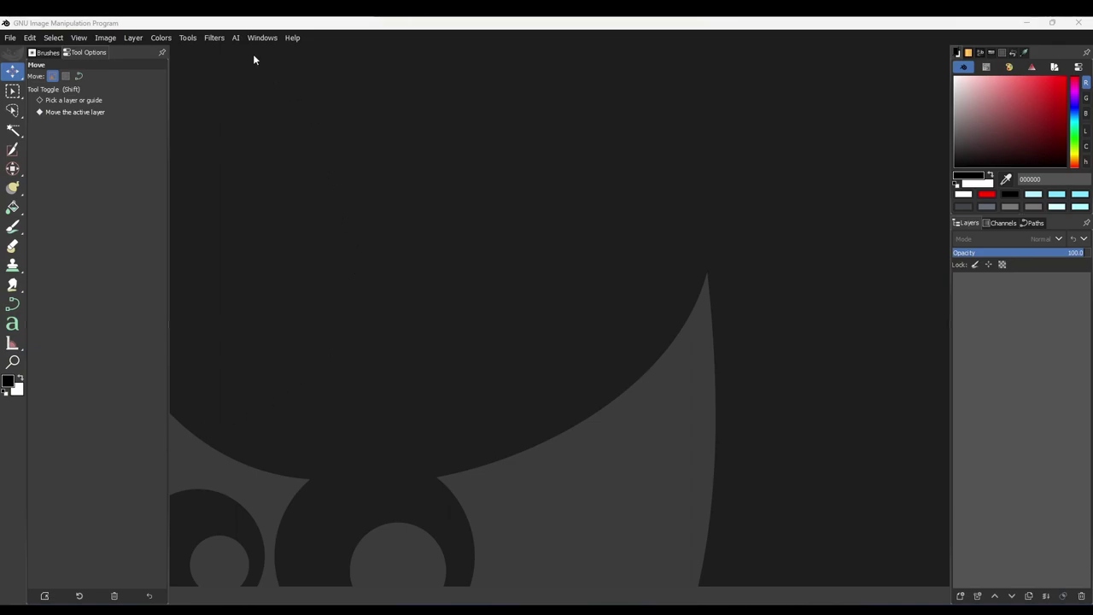
- Open the AI menu to confirm the Stable img2img and Stablehorde text2img entries
{"action": "left_click", "coordinate": [235, 39]}
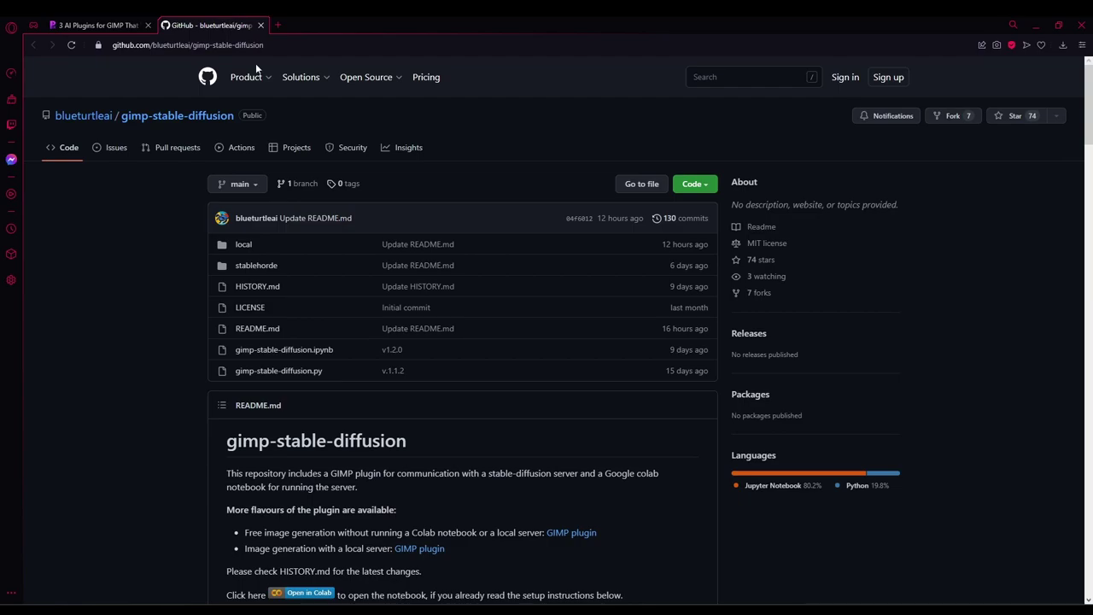
- Scroll the README down to the Installation and Model file instructions
{"action": "scroll", "coordinate": [255, 63], "scroll_direction": "down", "scroll_amount": 4}
{"action": "scroll", "coordinate": [255, 63], "scroll_direction": "down", "scroll_amount": 2}
{"action": "scroll", "coordinate": [255, 63], "scroll_direction": "down", "scroll_amount": 2}
{"action": "scroll", "coordinate": [255, 63], "scroll_direction": "down", "scroll_amount": 2}
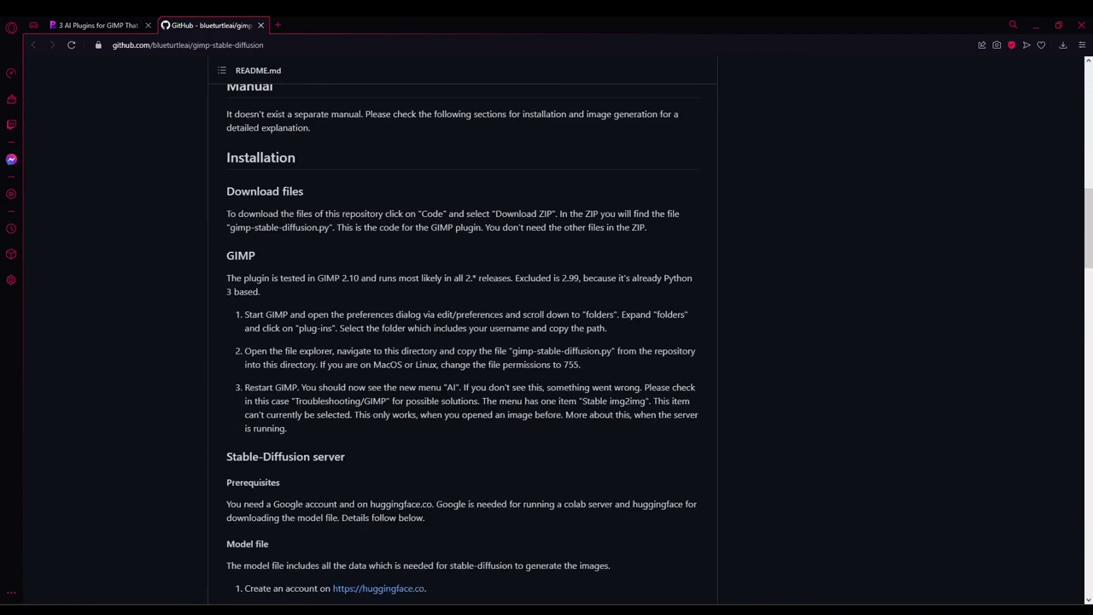
{"action": "scroll", "coordinate": [350, 337], "scroll_direction": "down", "scroll_amount": 3}
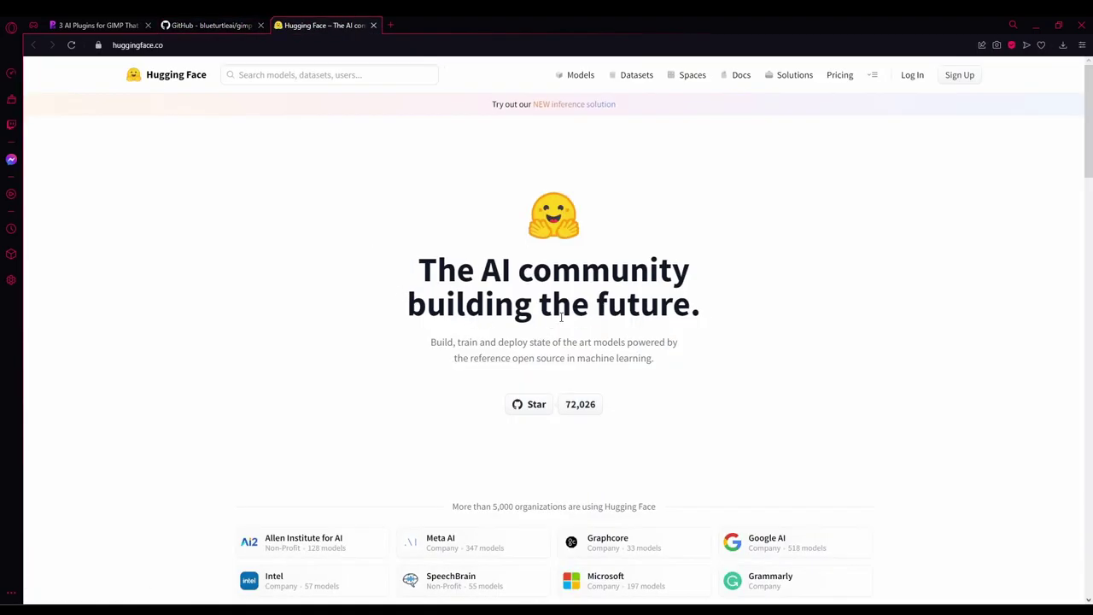
- Start a new Hugging Face account sign-up and enter the account password
{"action": "left_click", "coordinate": [912, 76]}
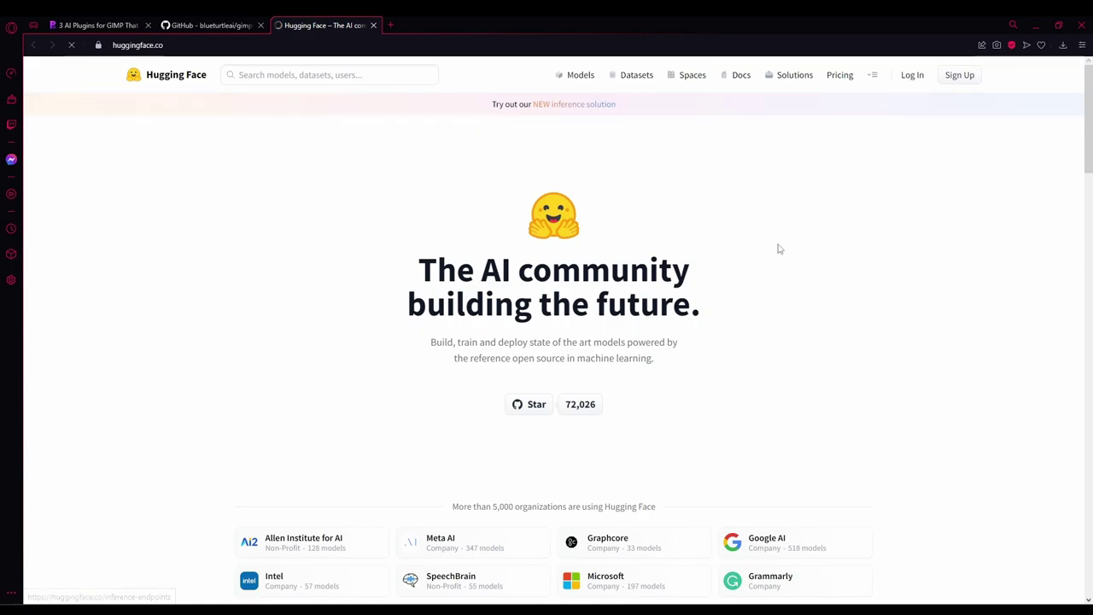
{"action": "left_click", "coordinate": [560, 239]}
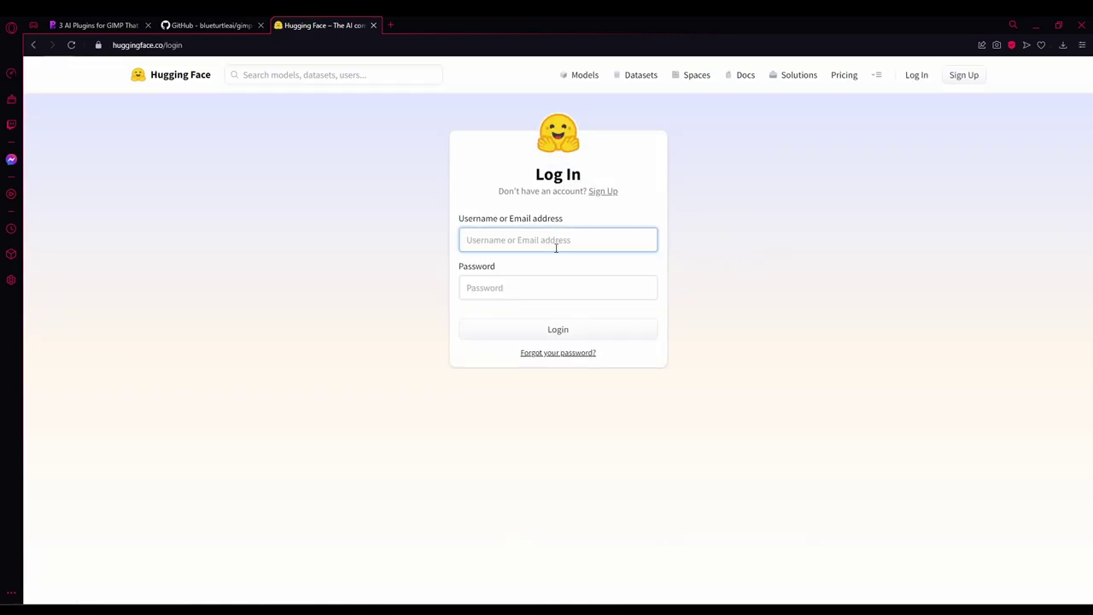
{"action": "left_click", "coordinate": [964, 75]}
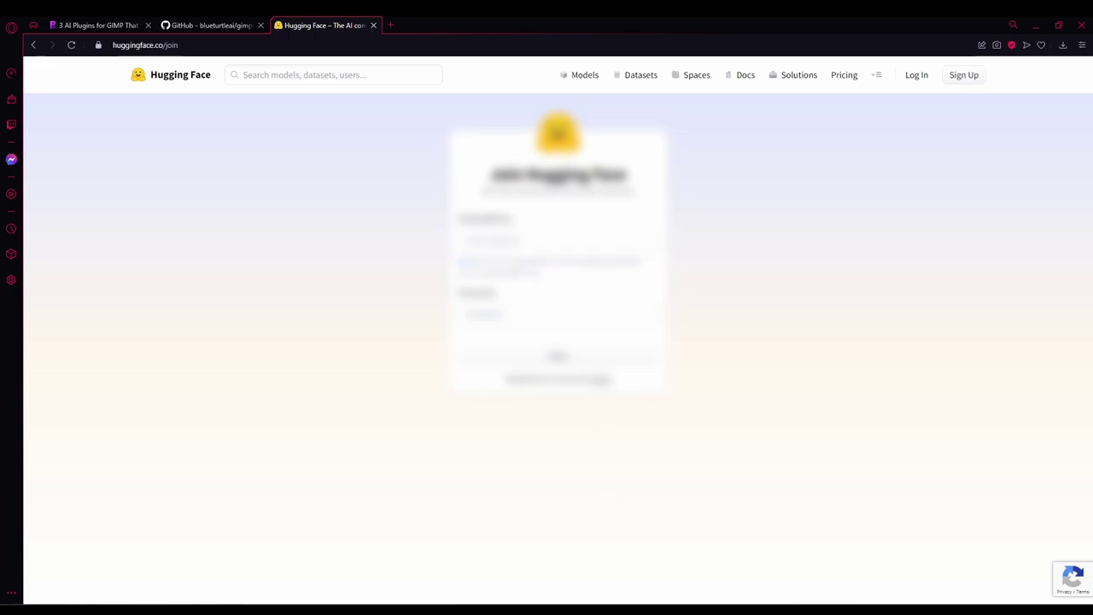
{"action": "left_click", "coordinate": [466, 313]}
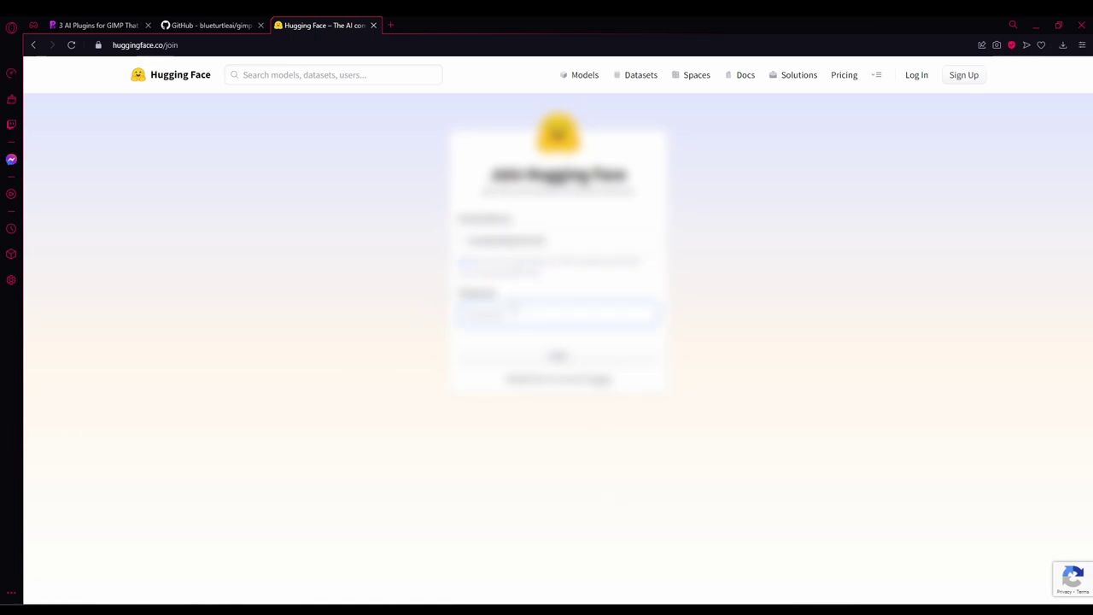
{"action": "type", "text": "password"}
{"action": "left_click", "coordinate": [531, 369]}
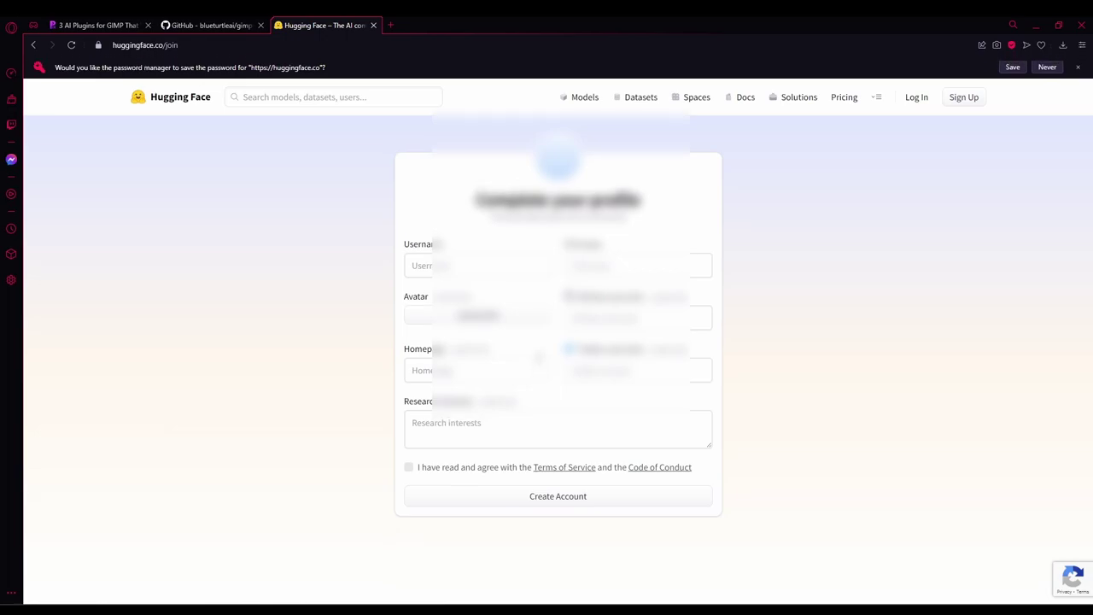
- Fill in the account username and full name, accept the Terms of Service, and create the account
{"action": "left_click", "coordinate": [446, 259]}
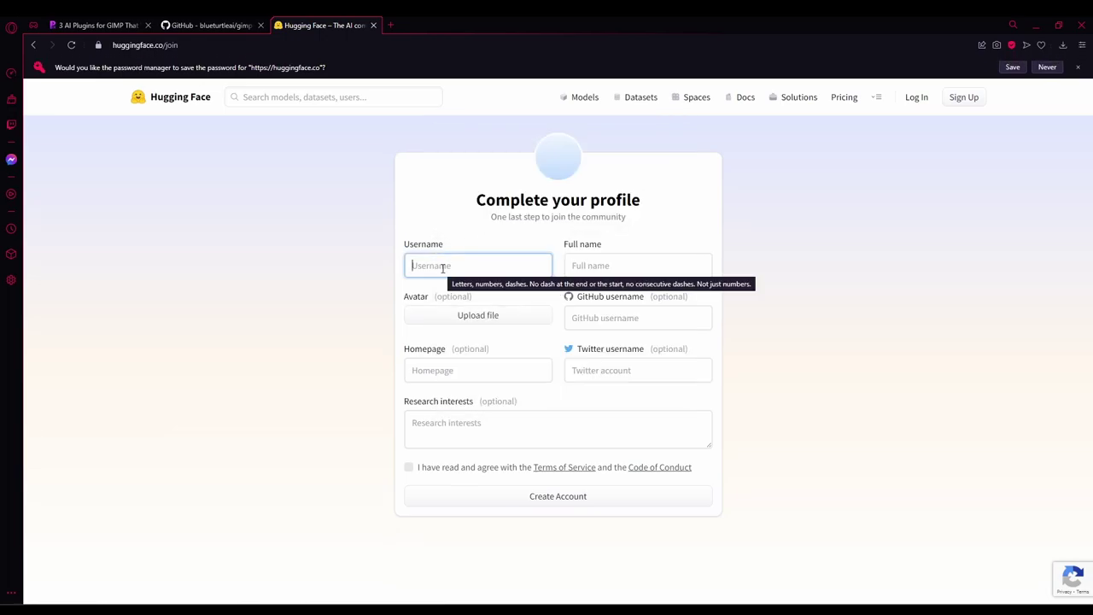
{"action": "type", "text": "pixco"}
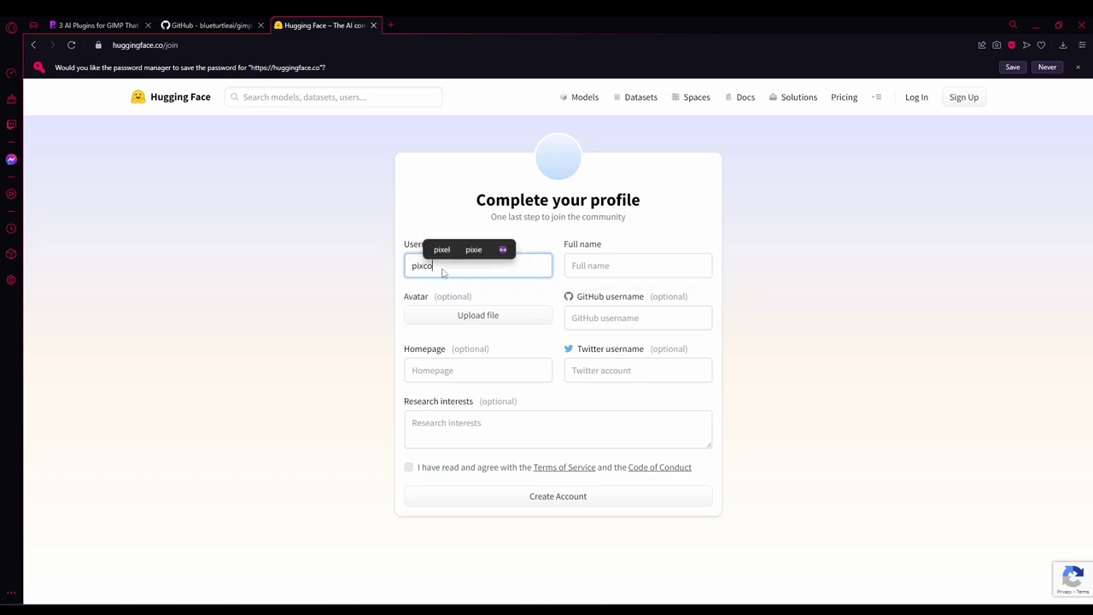
{"action": "type", "text": "res"}
{"action": "left_click", "coordinate": [639, 266]}
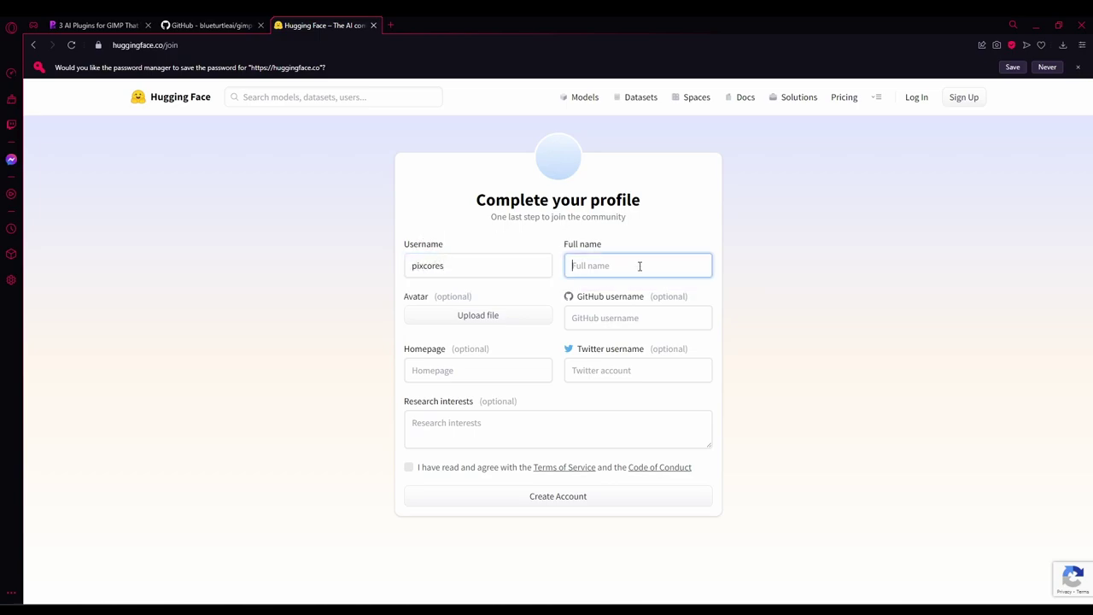
{"action": "type", "text": "pi"}
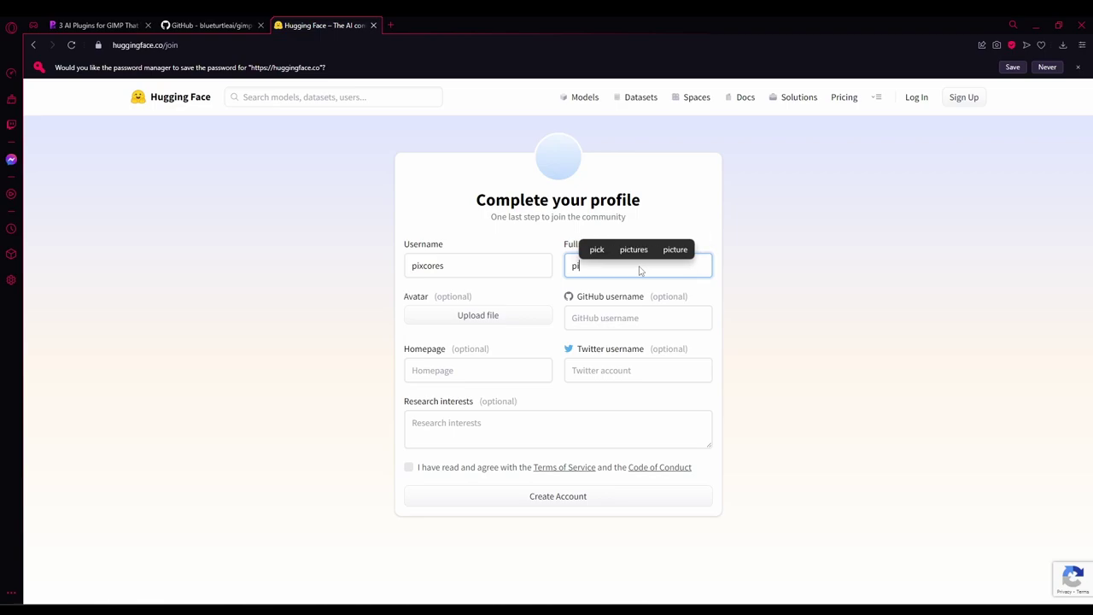
{"action": "type", "text": "x core"}
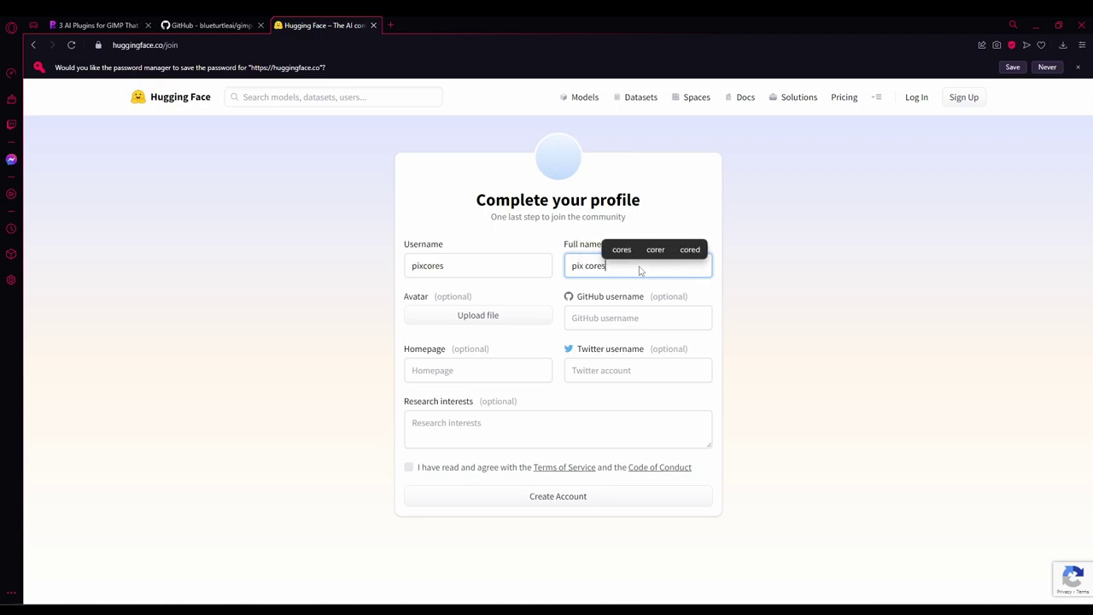
{"action": "type", "text": "s"}
{"action": "left_click", "coordinate": [609, 318]}
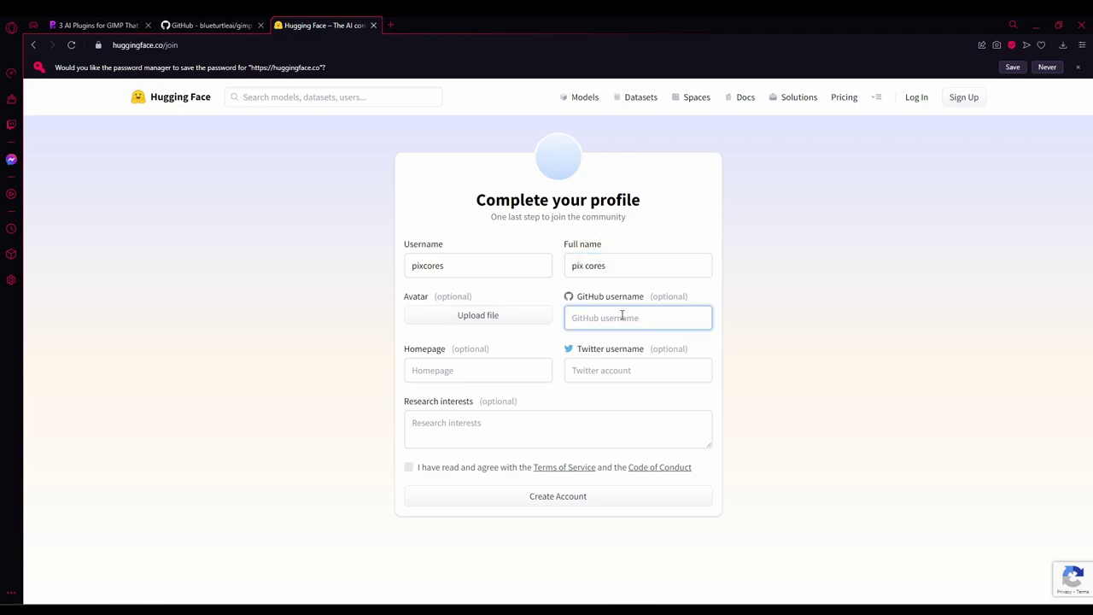
{"action": "left_click", "coordinate": [480, 351]}
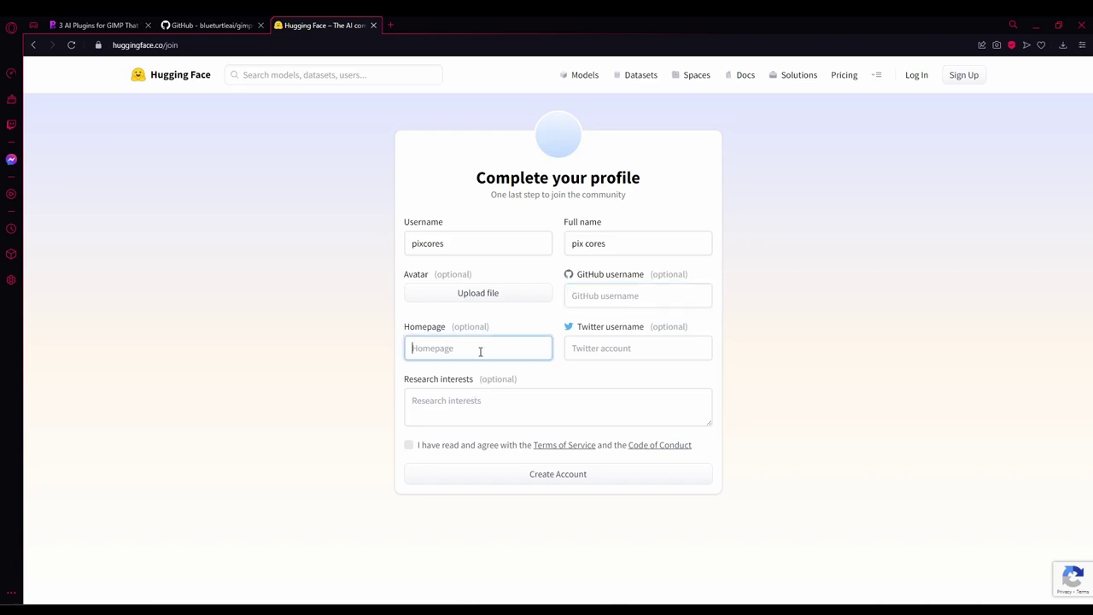
{"action": "left_click", "coordinate": [560, 483]}
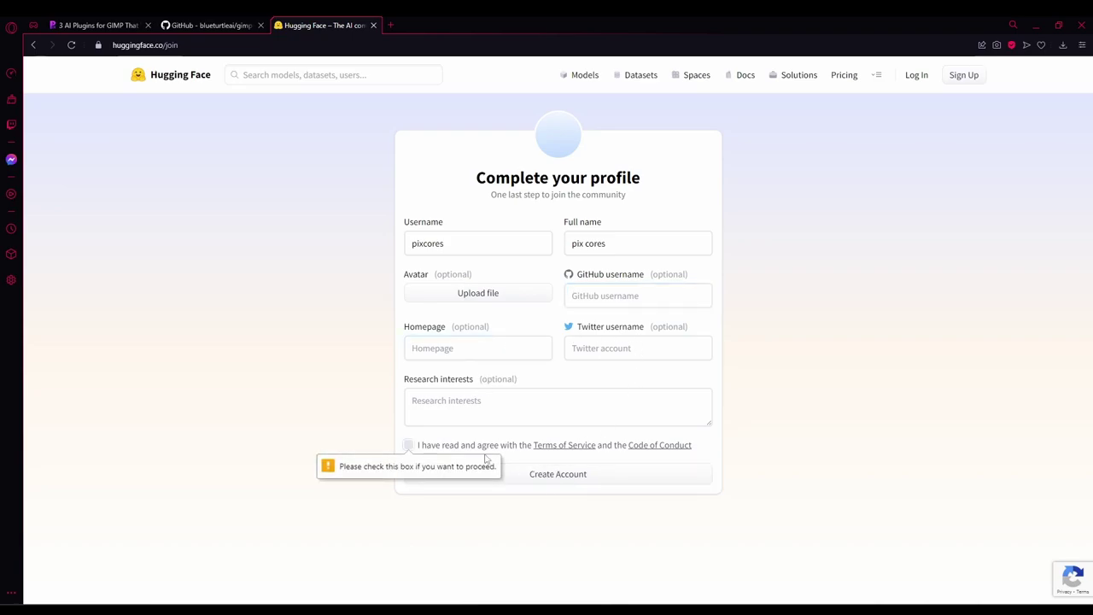
{"action": "left_click", "coordinate": [486, 450]}
{"action": "left_click", "coordinate": [567, 486]}
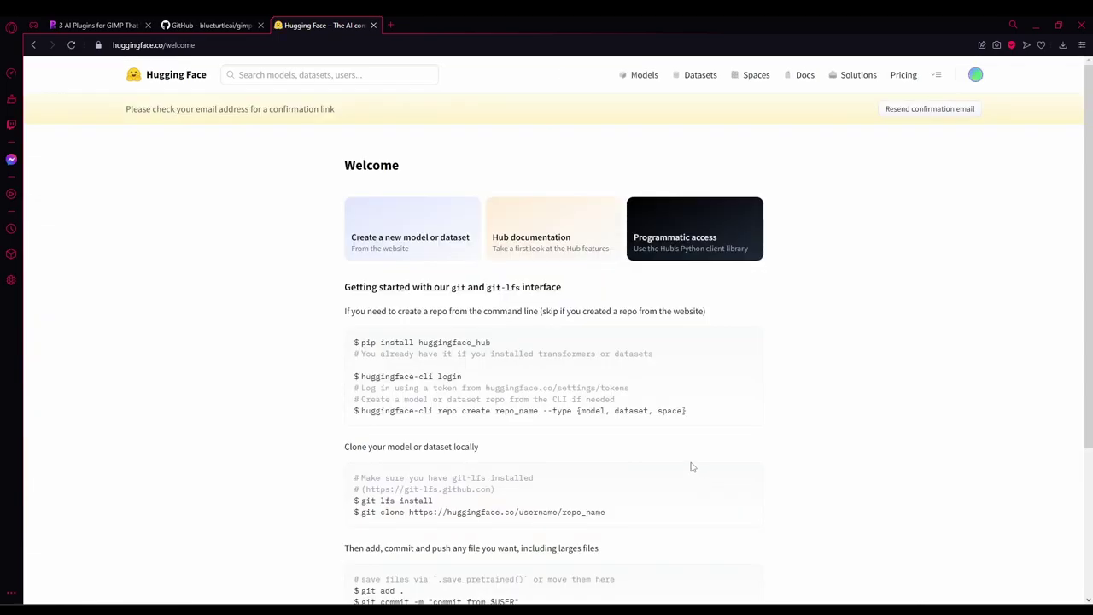
- Back in the README, follow the link to the CompVis stable-diffusion-v1-4-original model page
{"action": "scroll", "coordinate": [779, 419], "scroll_direction": "down", "scroll_amount": 3}
{"action": "scroll", "coordinate": [779, 419], "scroll_direction": "up", "scroll_amount": 3}
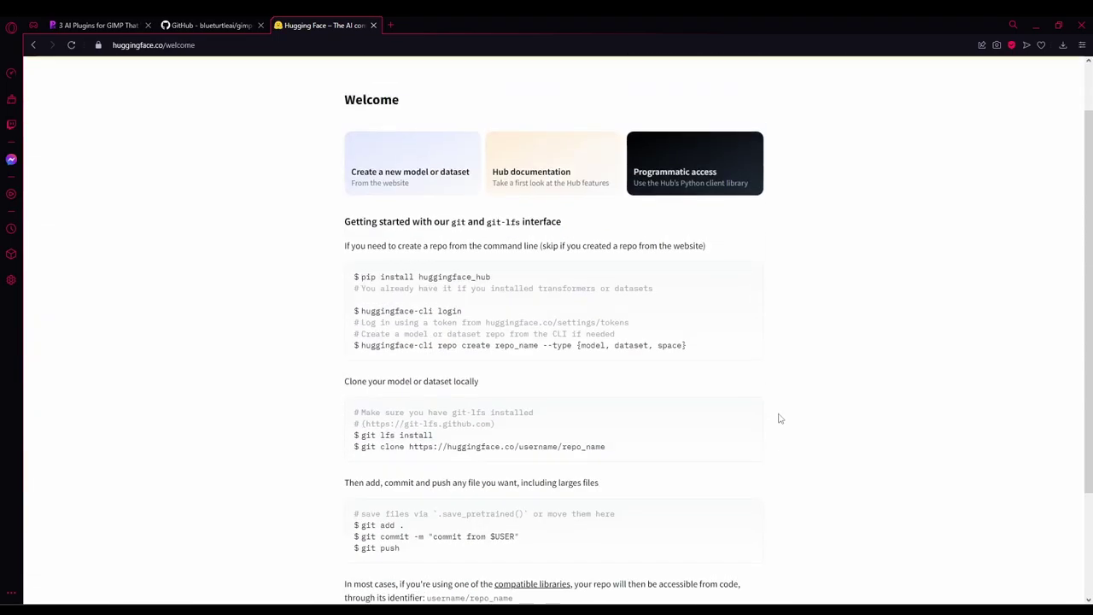
{"action": "left_click", "coordinate": [209, 24]}
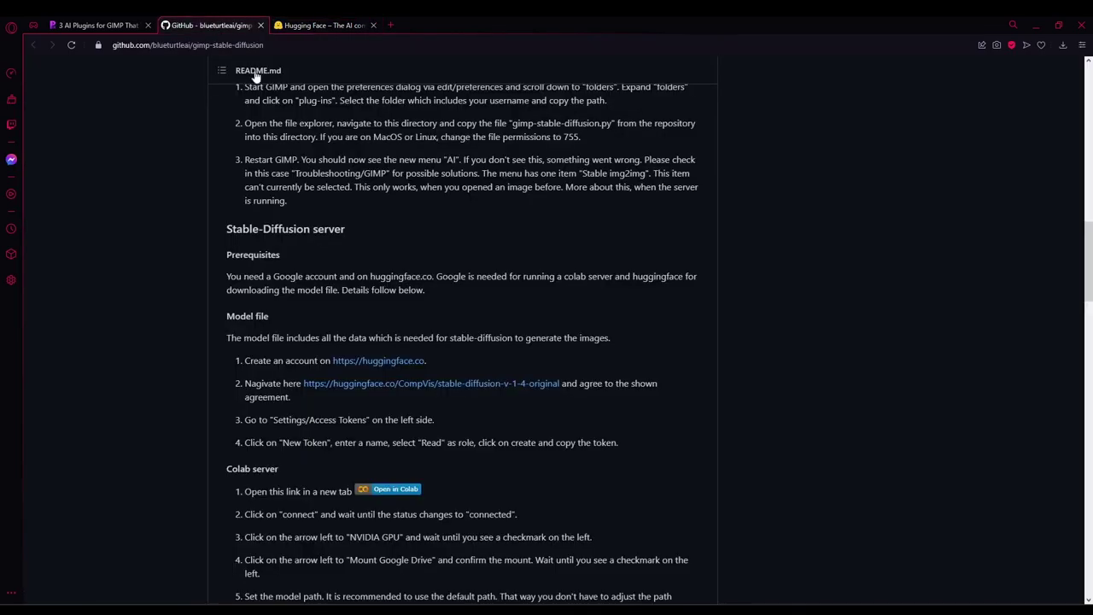
{"action": "left_click", "coordinate": [464, 384]}
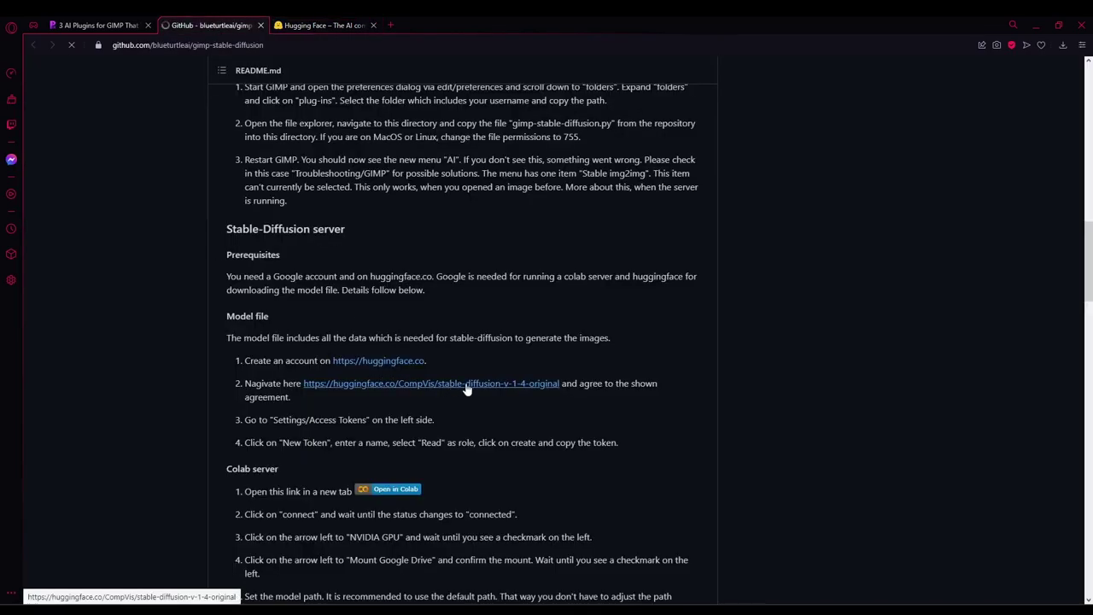
- Agree to the stable-diffusion-v1-4-original license and click Access repository
{"action": "scroll", "coordinate": [360, 251], "scroll_direction": "down", "scroll_amount": 4}
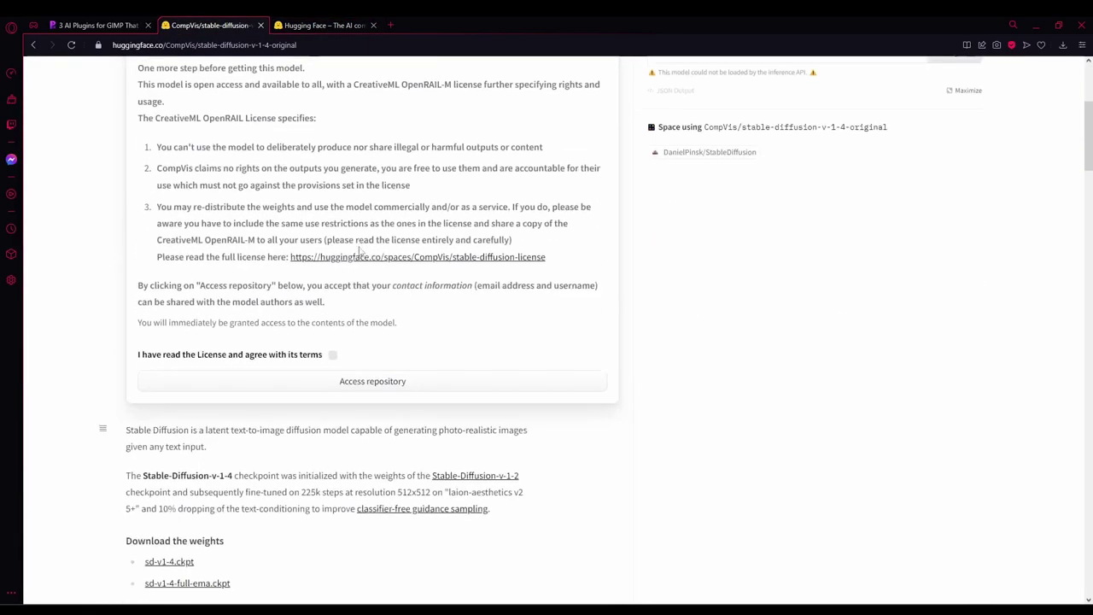
{"action": "scroll", "coordinate": [360, 251], "scroll_direction": "down", "scroll_amount": 4}
{"action": "scroll", "coordinate": [359, 251], "scroll_direction": "up", "scroll_amount": 3}
{"action": "left_click", "coordinate": [332, 304]}
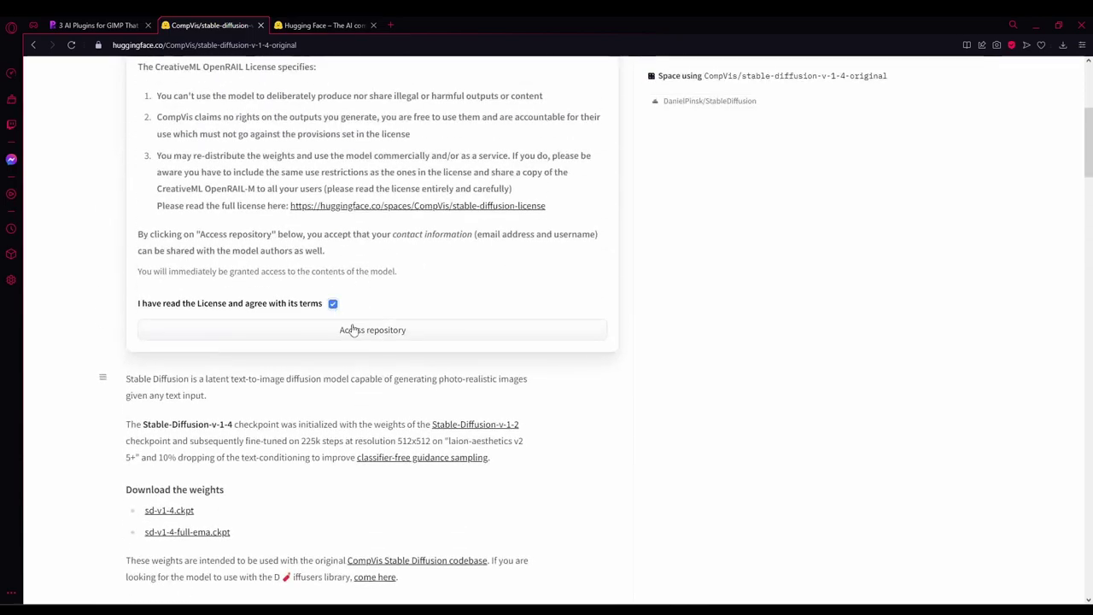
{"action": "left_click", "coordinate": [382, 336]}
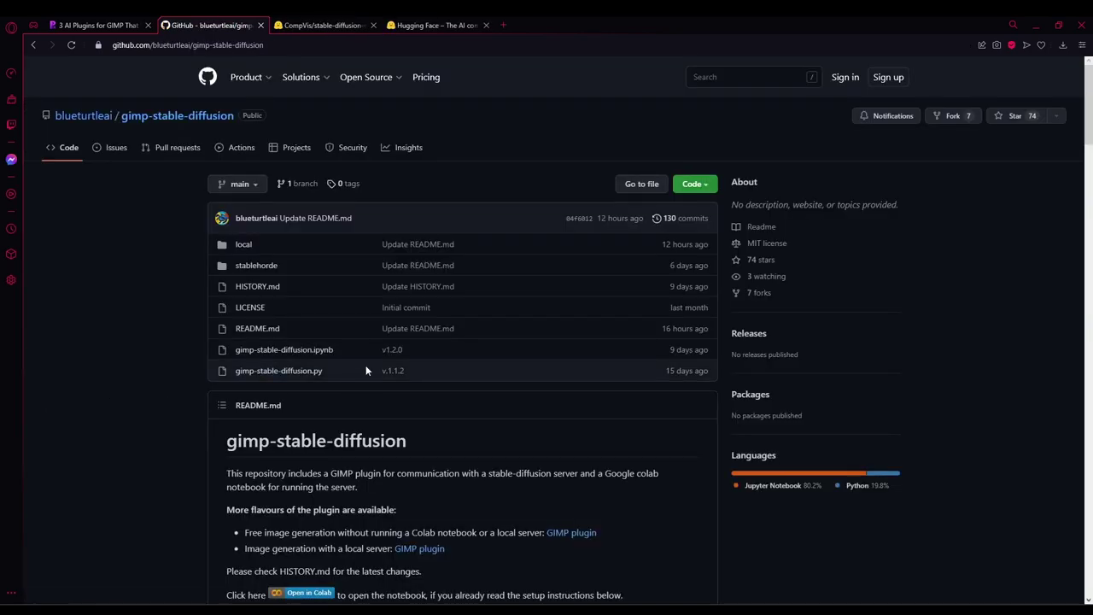
- Scroll the README to the Settings/Access Tokens instruction and read it
{"action": "scroll", "coordinate": [366, 365], "scroll_direction": "down", "scroll_amount": 3}
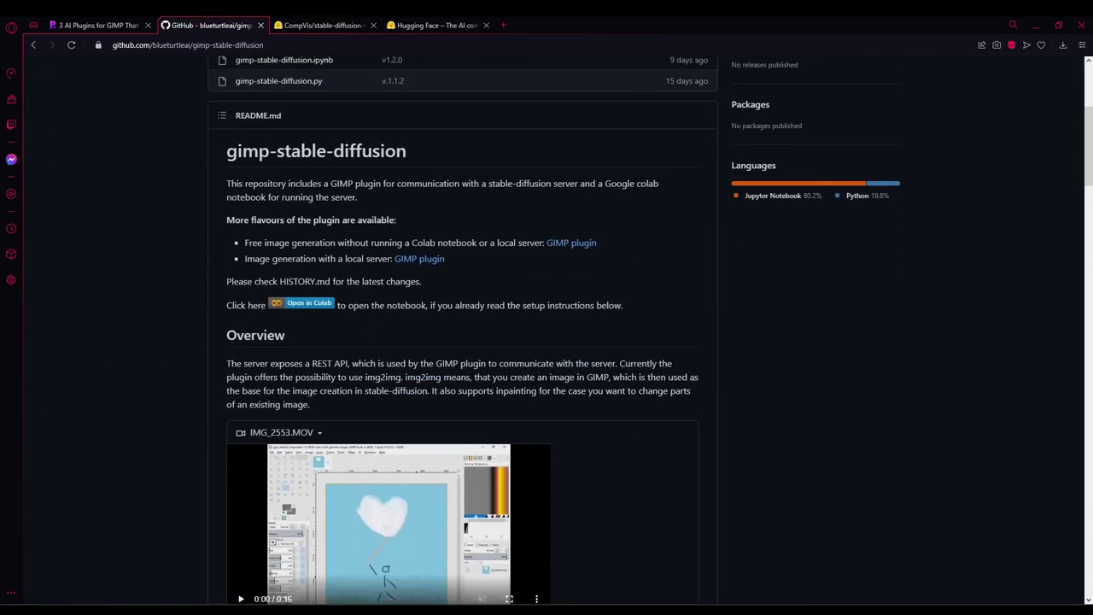
{"action": "scroll", "coordinate": [372, 342], "scroll_direction": "down", "scroll_amount": 5}
{"action": "scroll", "coordinate": [376, 354], "scroll_direction": "down", "scroll_amount": 3}
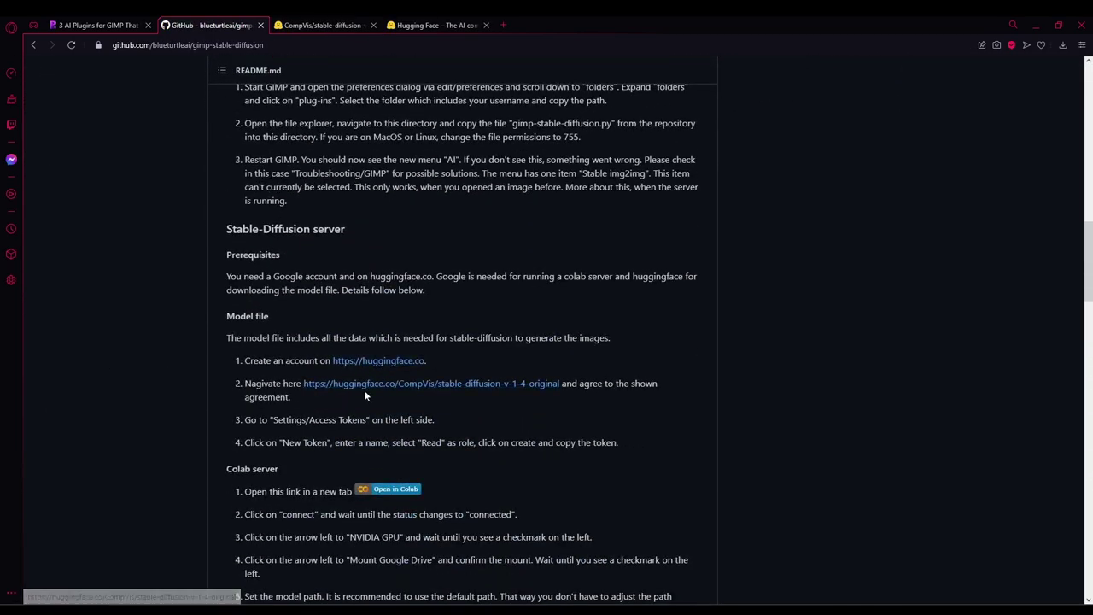
{"action": "left_click_drag", "start_coordinate": [436, 420], "coordinate": [274, 420]}
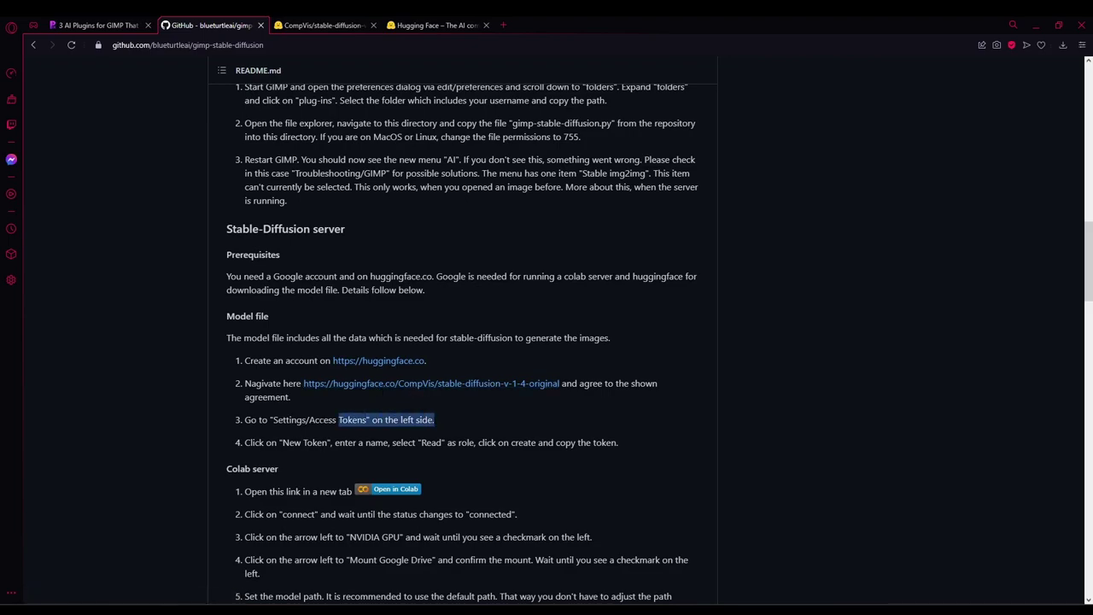
{"action": "left_click", "coordinate": [376, 396]}
- Go to Hugging Face Settings > Access Tokens and reload the page twice
{"action": "left_click", "coordinate": [408, 24]}
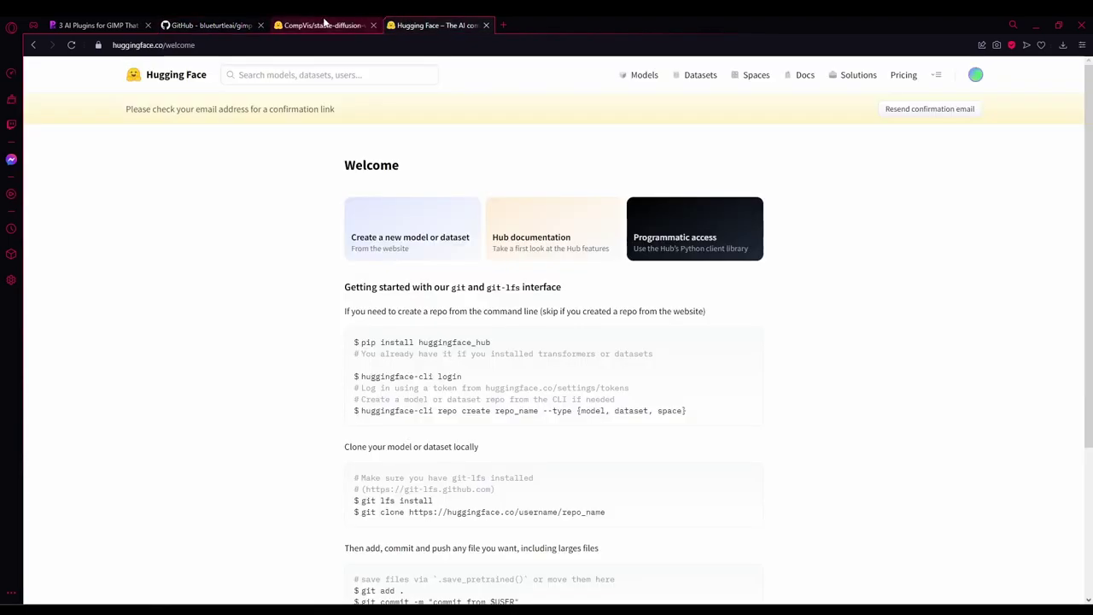
{"action": "left_click", "coordinate": [325, 24]}
{"action": "left_click", "coordinate": [975, 74]}
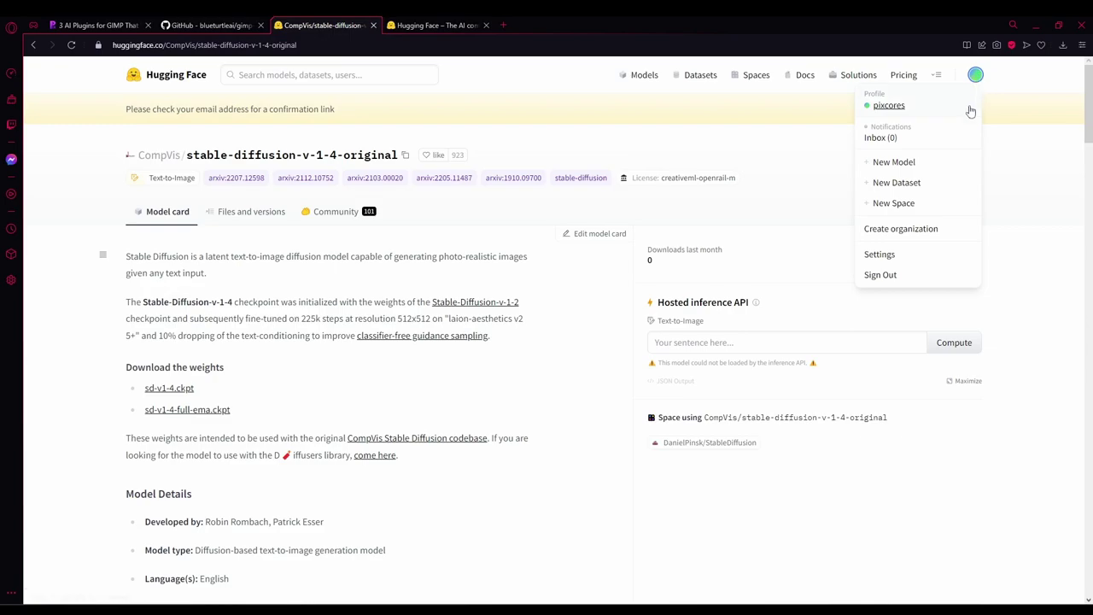
{"action": "left_click", "coordinate": [889, 254]}
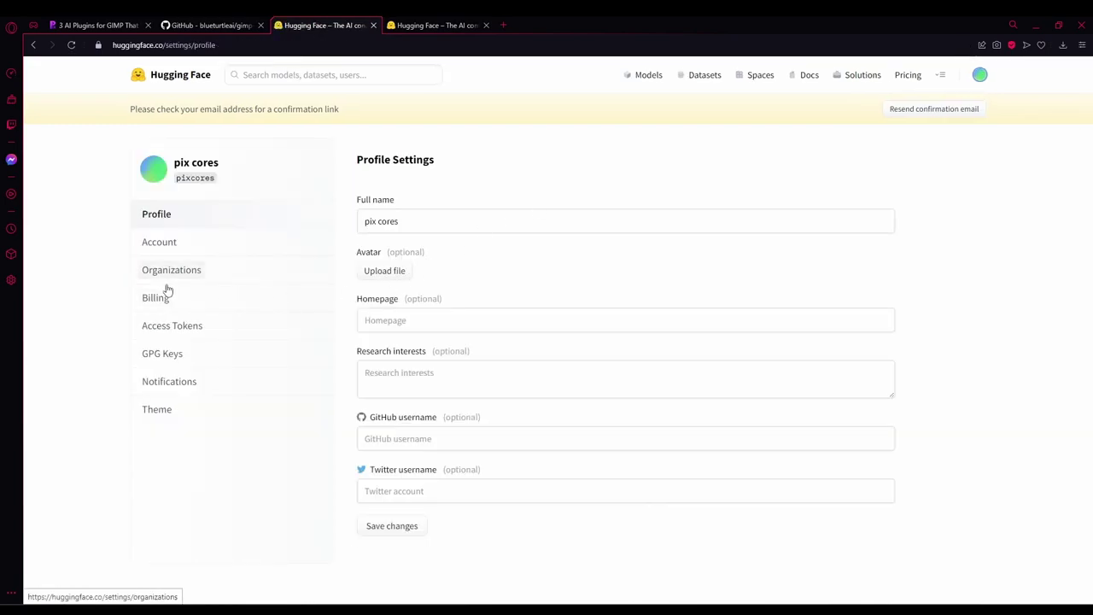
{"action": "left_click", "coordinate": [172, 325]}
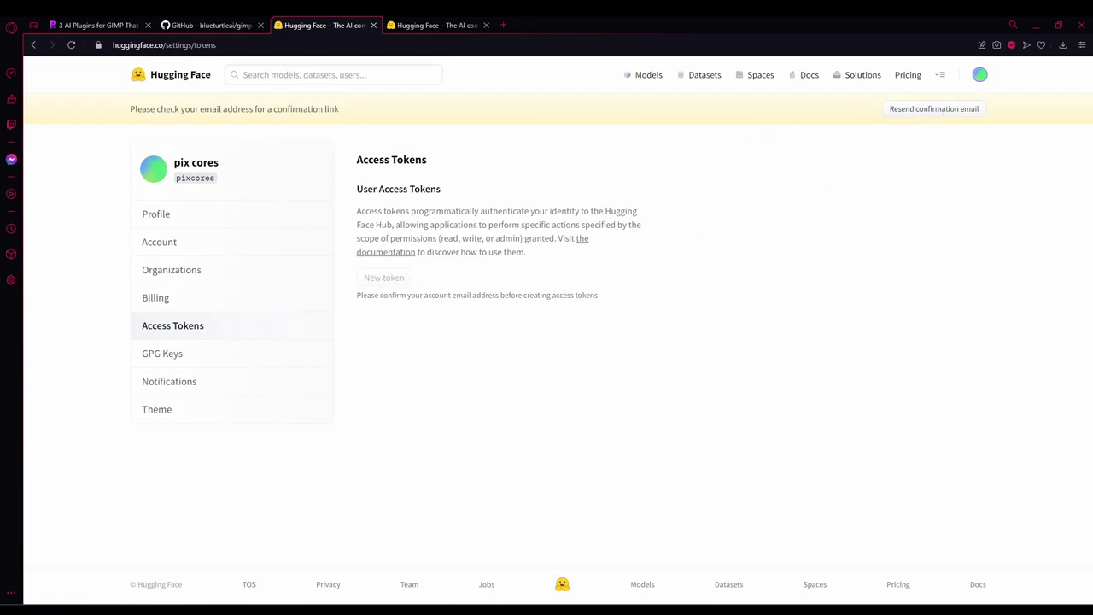
{"action": "right_click", "coordinate": [419, 158]}
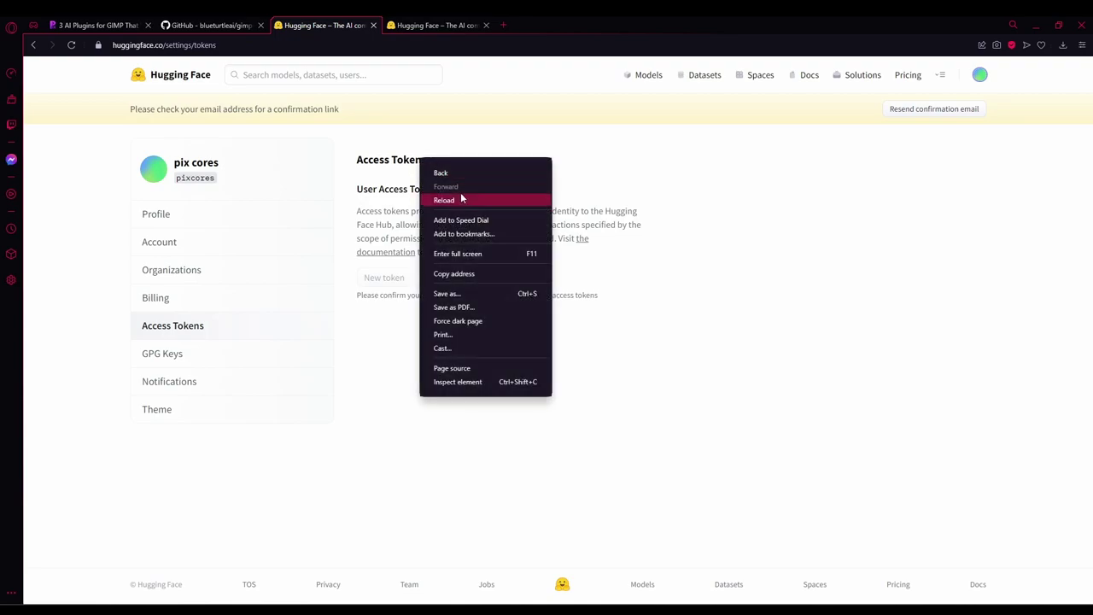
{"action": "left_click", "coordinate": [444, 200]}
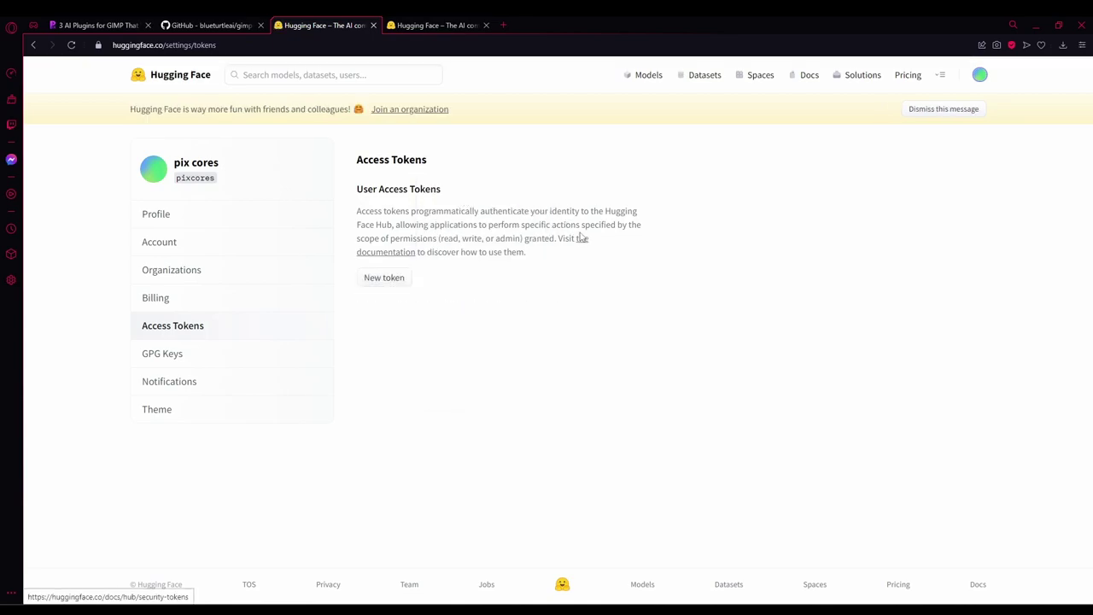
{"action": "right_click", "coordinate": [432, 187]}
{"action": "left_click", "coordinate": [458, 222]}
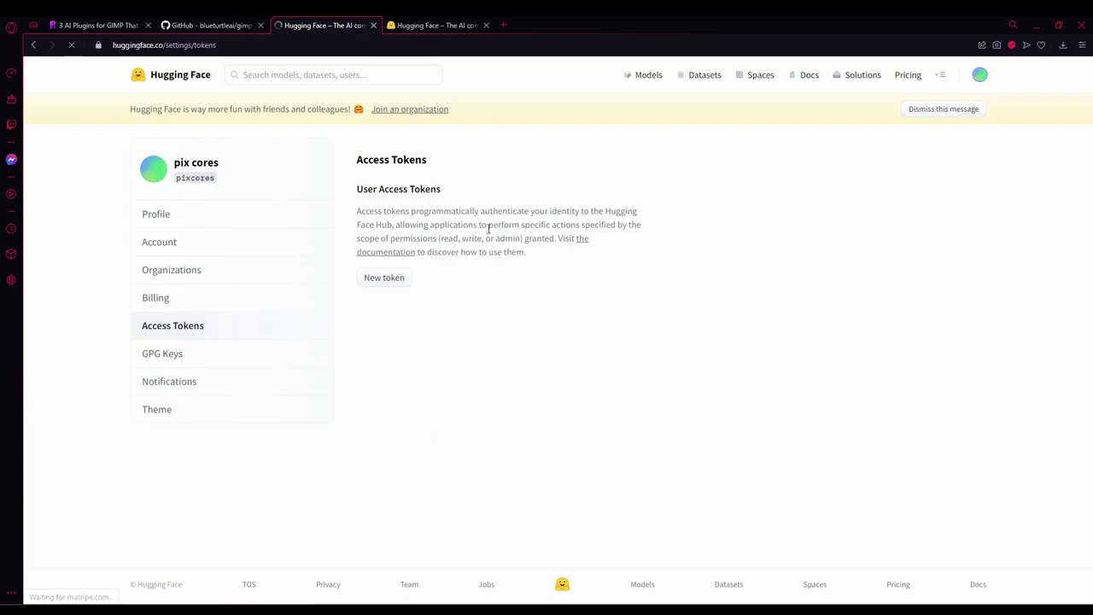
- Generate a read token named sd and copy its value
{"action": "left_click", "coordinate": [392, 278]}
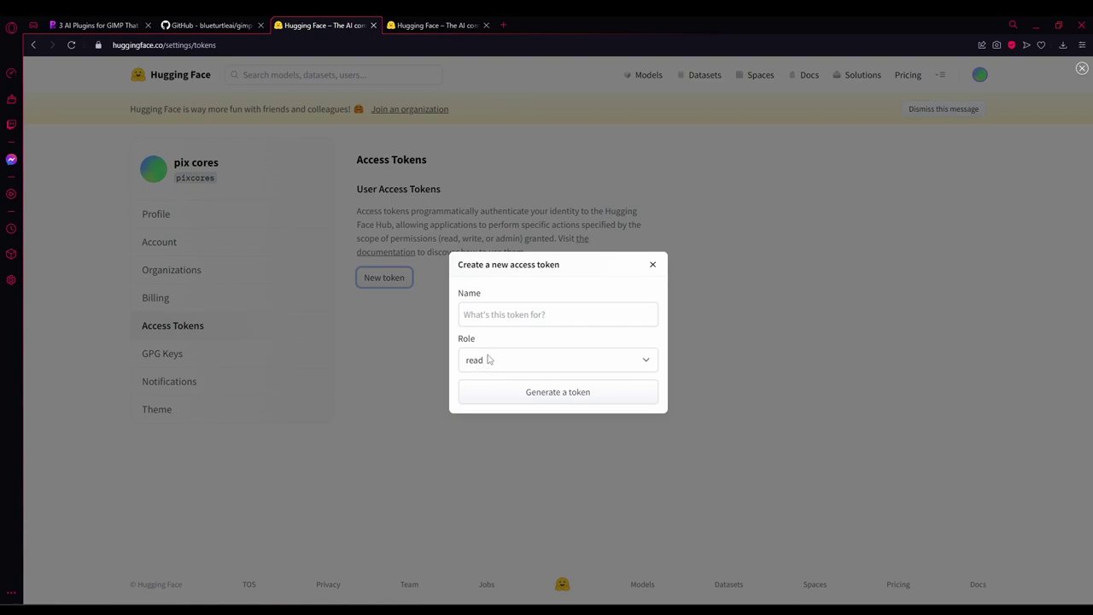
{"action": "left_click", "coordinate": [517, 316]}
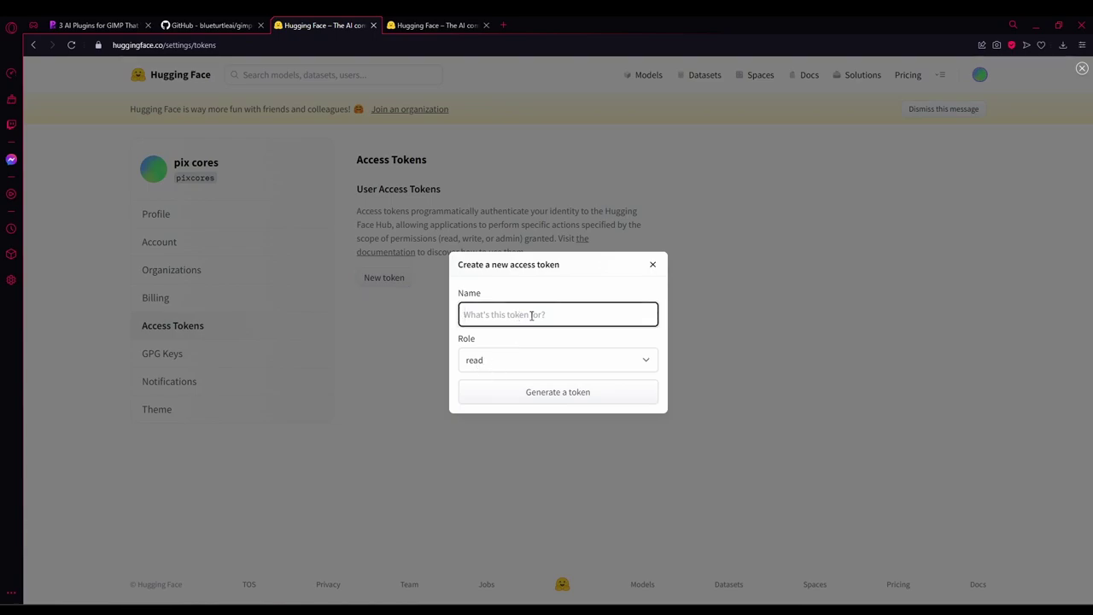
{"action": "type", "text": "sd"}
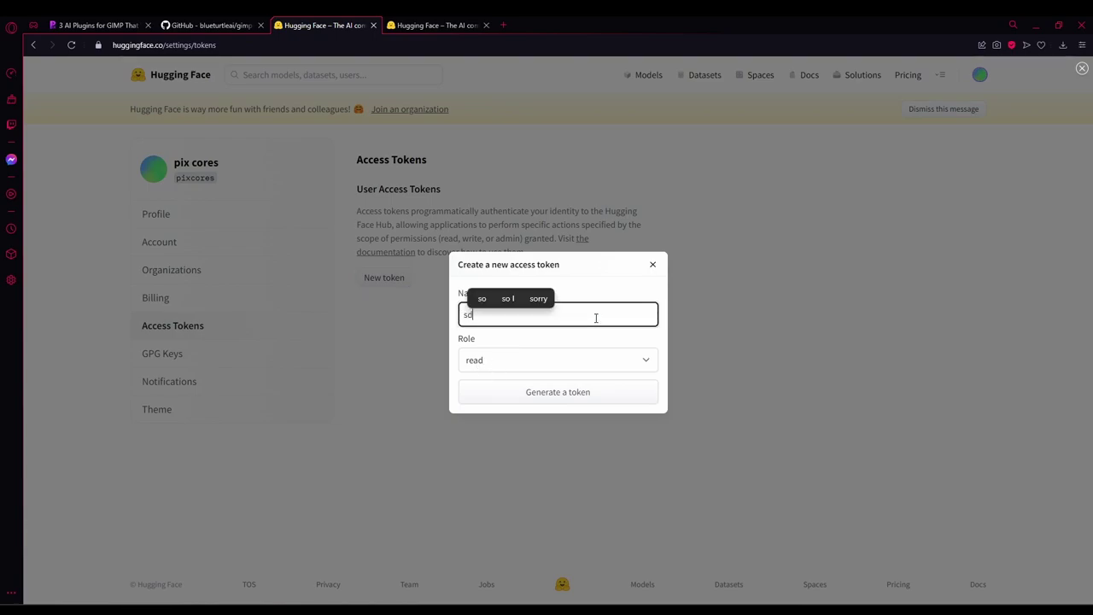
{"action": "left_click", "coordinate": [596, 395]}
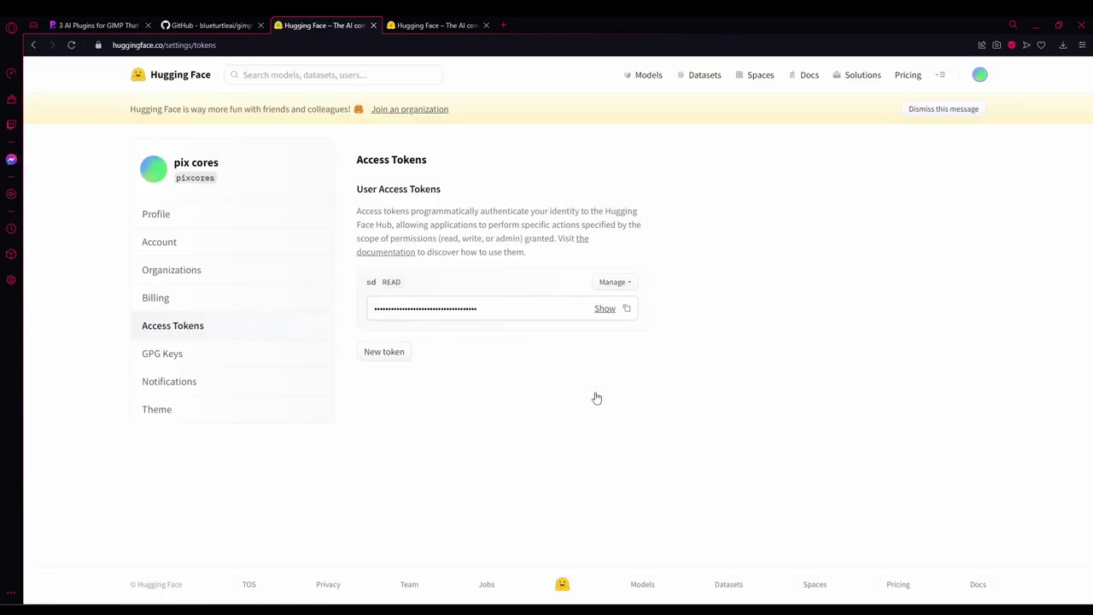
{"action": "left_click", "coordinate": [629, 311]}
- Bring the Colab tab with gimp-stable-diffusion.ipynb forward beside the GitHub tab
{"action": "scroll", "coordinate": [376, 445], "scroll_direction": "down", "scroll_amount": 1}
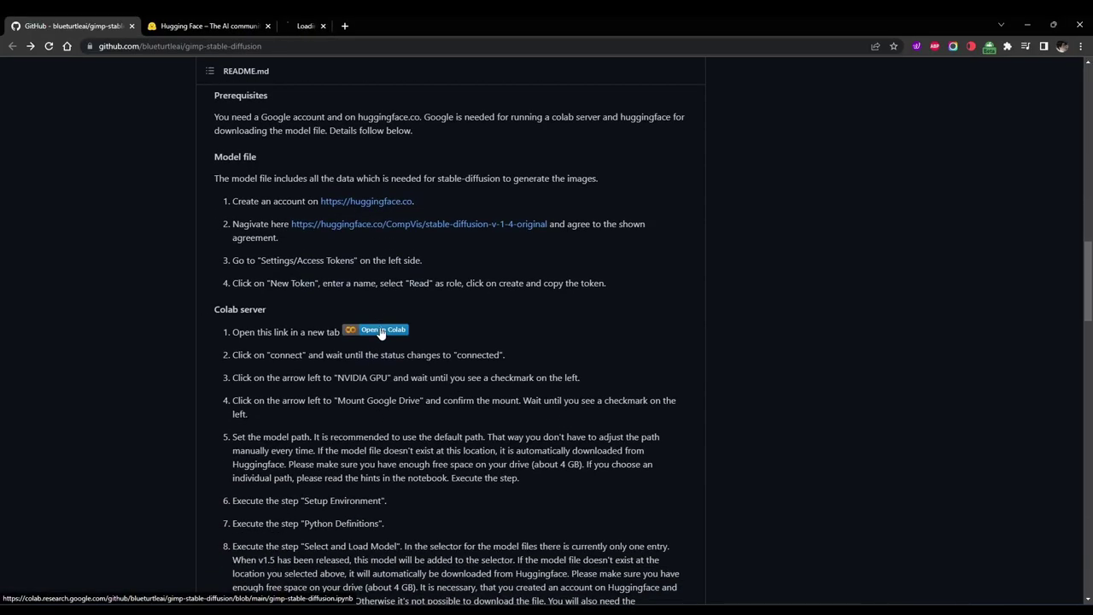
{"action": "left_click_drag", "start_coordinate": [346, 26], "coordinate": [210, 20]}
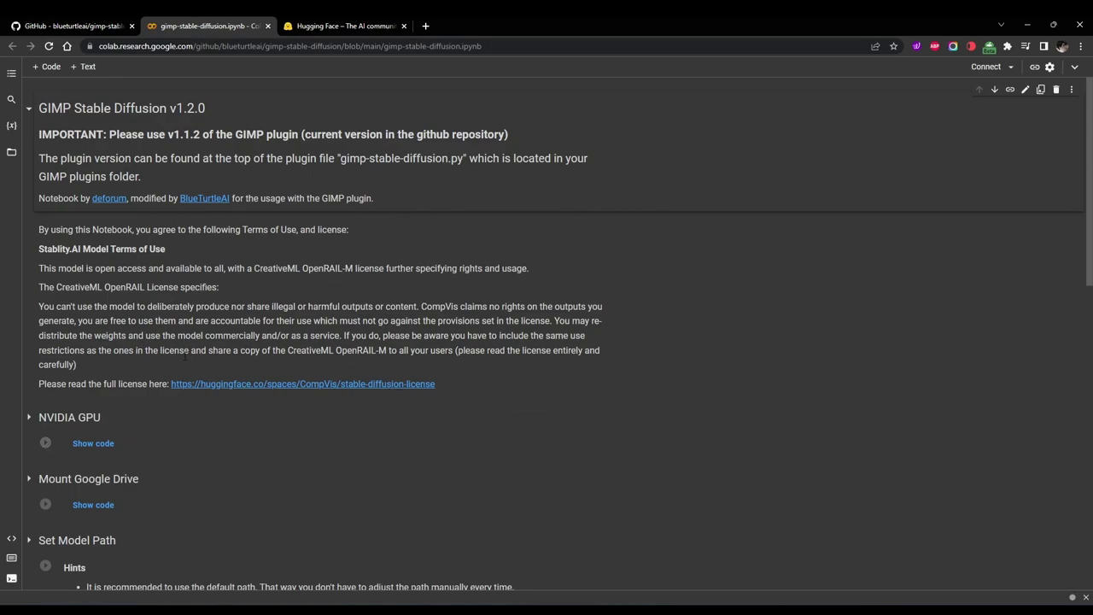
- Run the NVIDIA GPU check cell, accepting the authorship warning, to get a Tesla T4
{"action": "scroll", "coordinate": [185, 359], "scroll_direction": "down", "scroll_amount": 3}
{"action": "scroll", "coordinate": [186, 372], "scroll_direction": "up", "scroll_amount": 3}
{"action": "scroll", "coordinate": [186, 381], "scroll_direction": "down", "scroll_amount": 3}
{"action": "scroll", "coordinate": [186, 381], "scroll_direction": "down", "scroll_amount": 3}
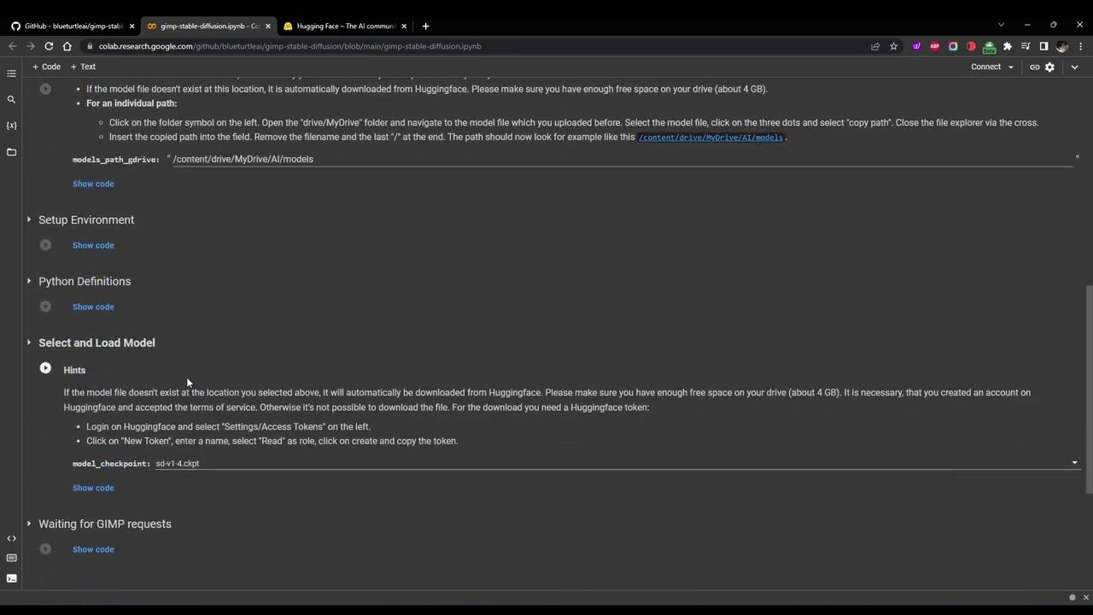
{"action": "scroll", "coordinate": [186, 382], "scroll_direction": "up", "scroll_amount": 10}
{"action": "left_click", "coordinate": [49, 446]}
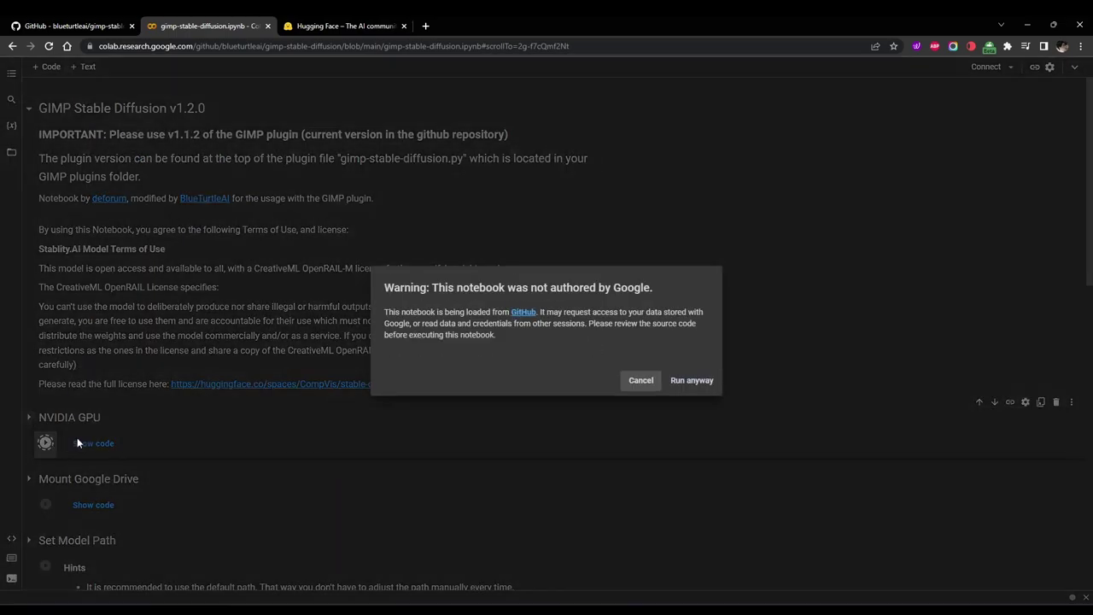
{"action": "left_click", "coordinate": [685, 383]}
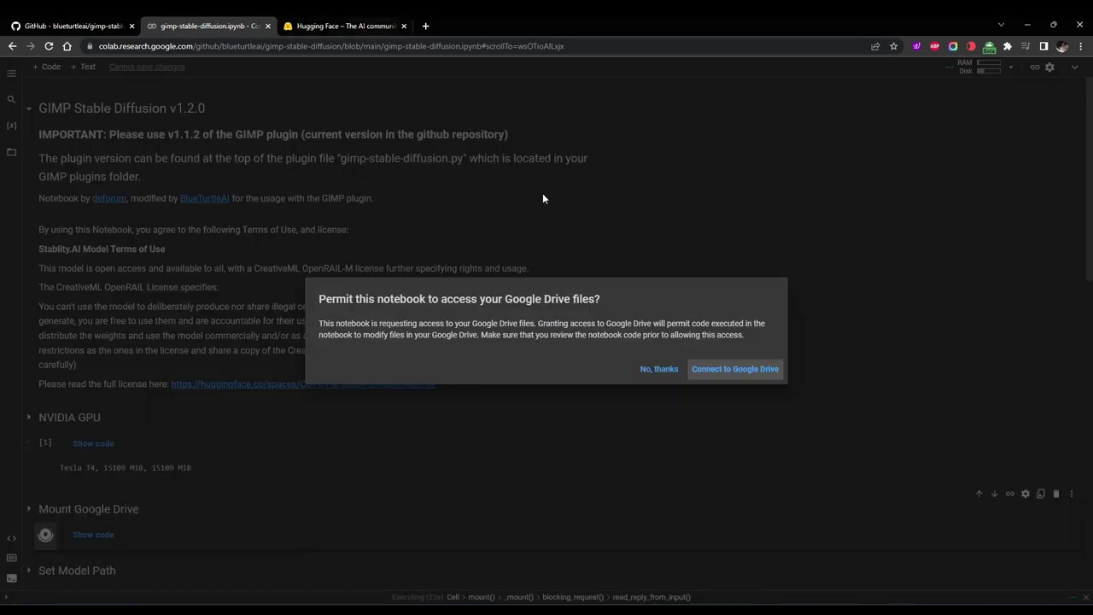
- Sign in with the Google account and grant the notebook access to Google Drive
{"action": "left_click", "coordinate": [738, 373]}
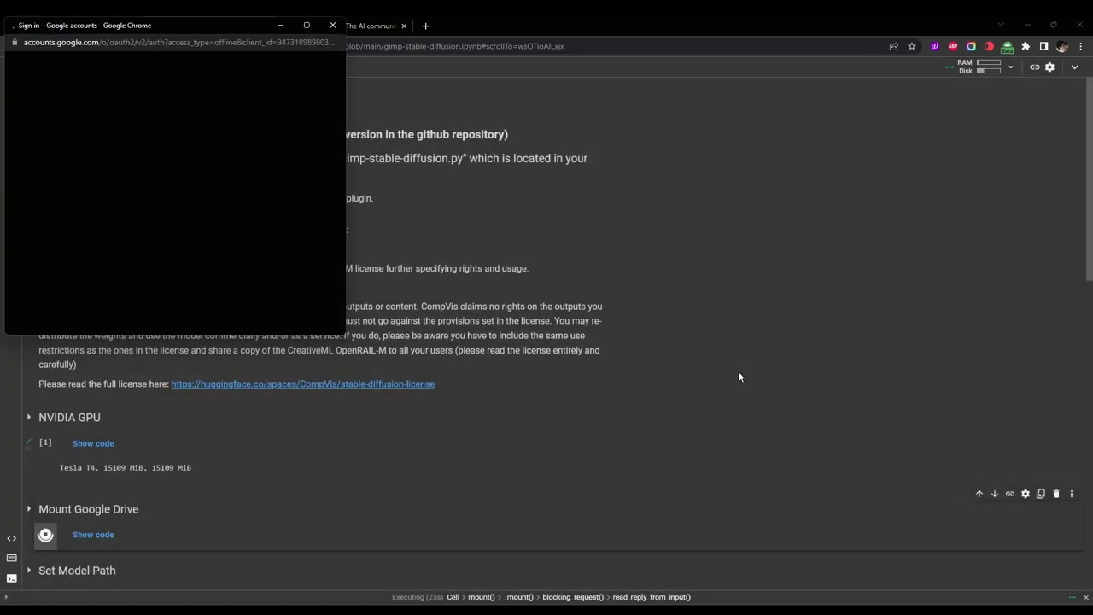
{"action": "left_click", "coordinate": [171, 209]}
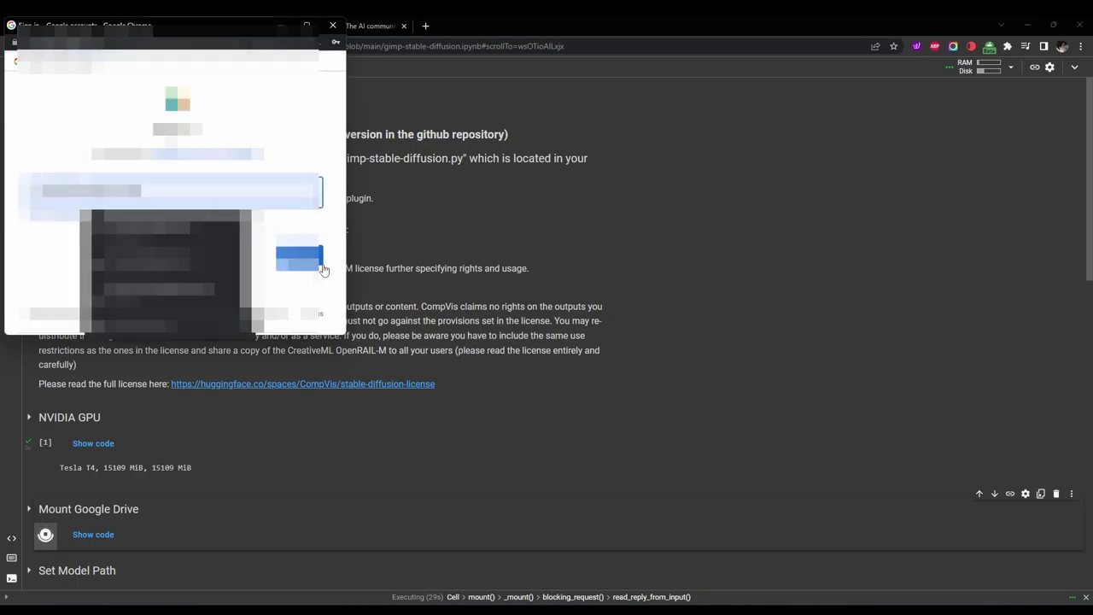
{"action": "left_click", "coordinate": [309, 261]}
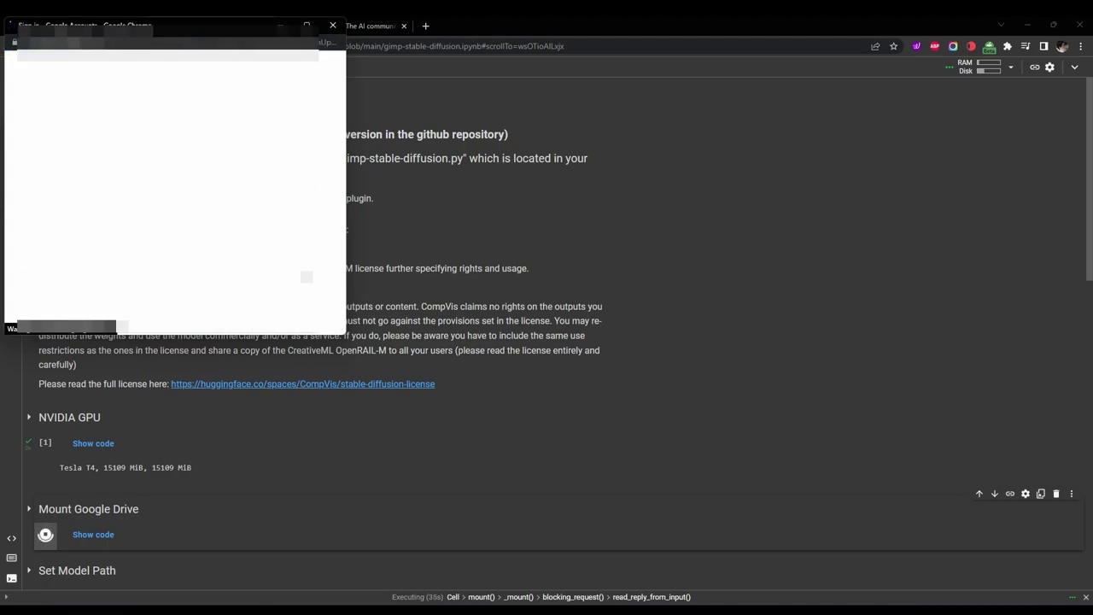
{"action": "scroll", "coordinate": [245, 256], "scroll_direction": "down", "scroll_amount": 5}
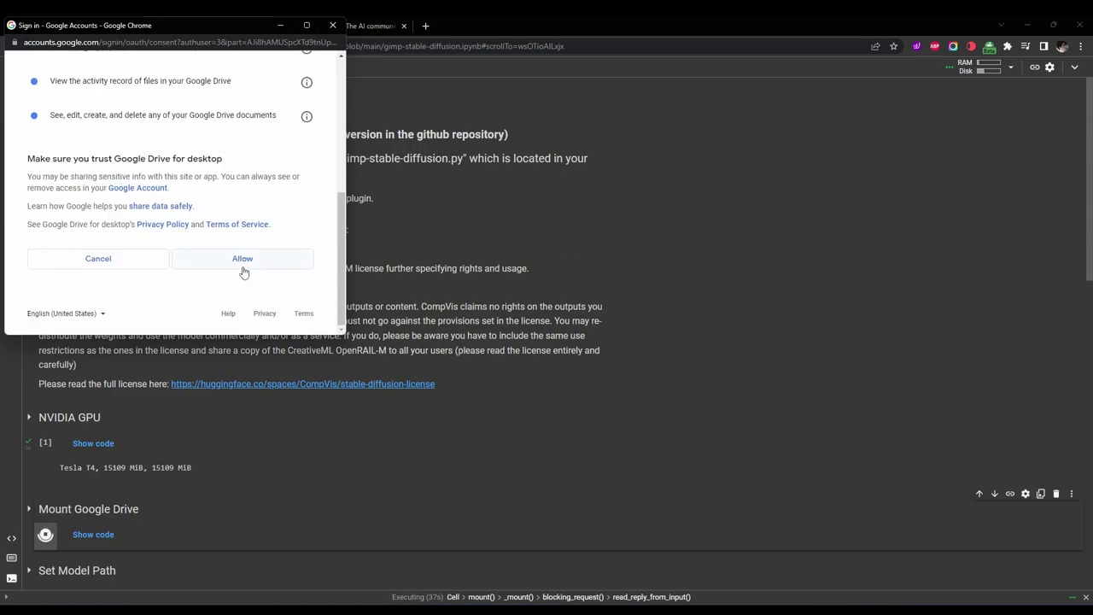
{"action": "left_click", "coordinate": [244, 271]}
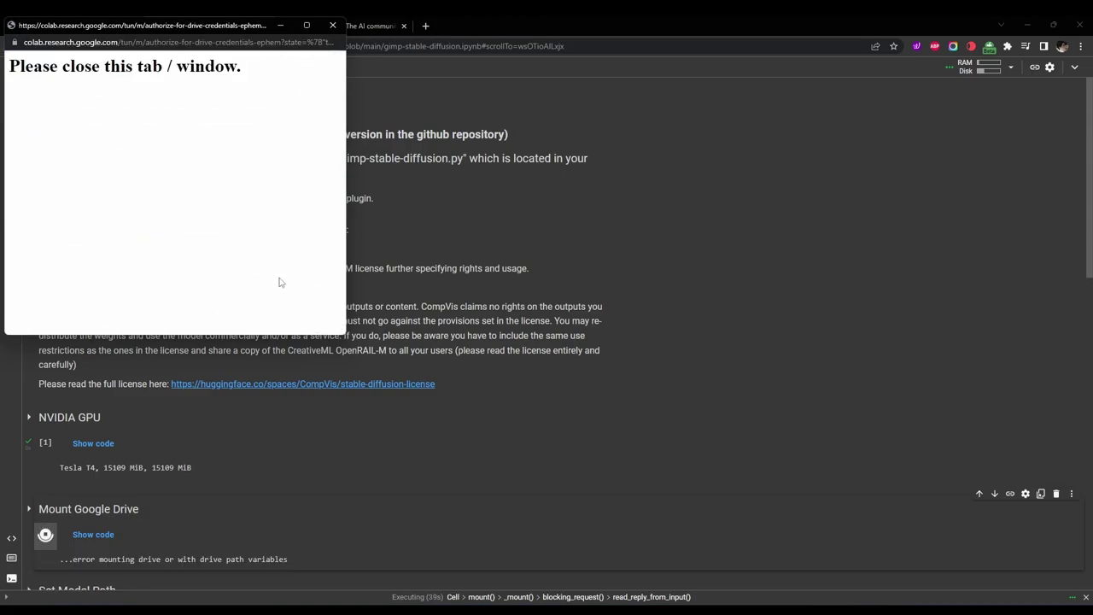
- Run the Set Model Path cell, then the Setup Environment cell
{"action": "scroll", "coordinate": [290, 294], "scroll_direction": "down", "scroll_amount": 2}
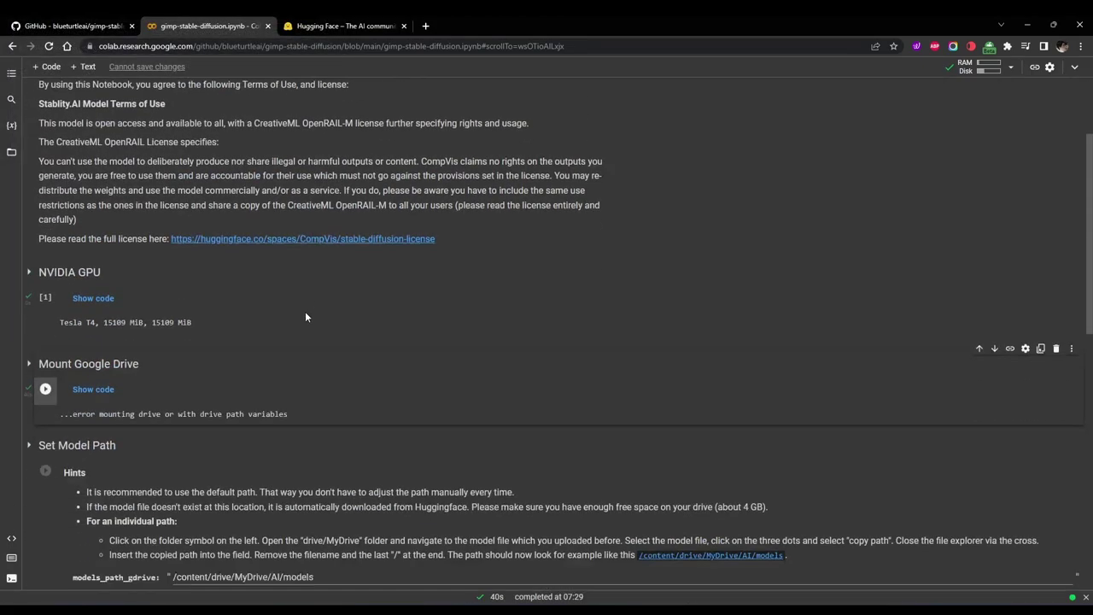
{"action": "scroll", "coordinate": [299, 295], "scroll_direction": "down", "scroll_amount": 1}
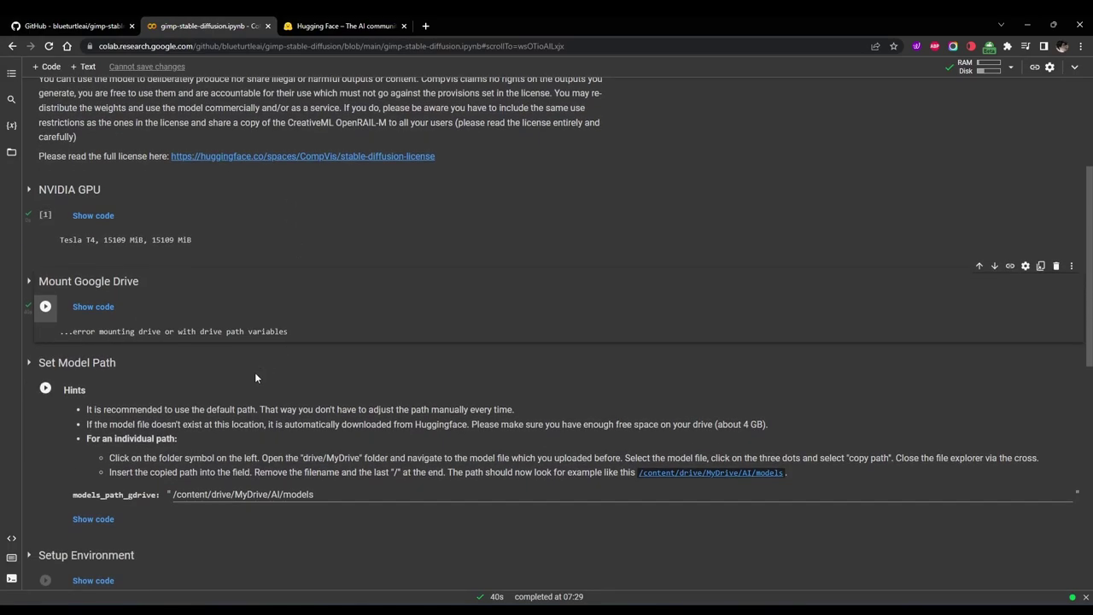
{"action": "left_click", "coordinate": [46, 388]}
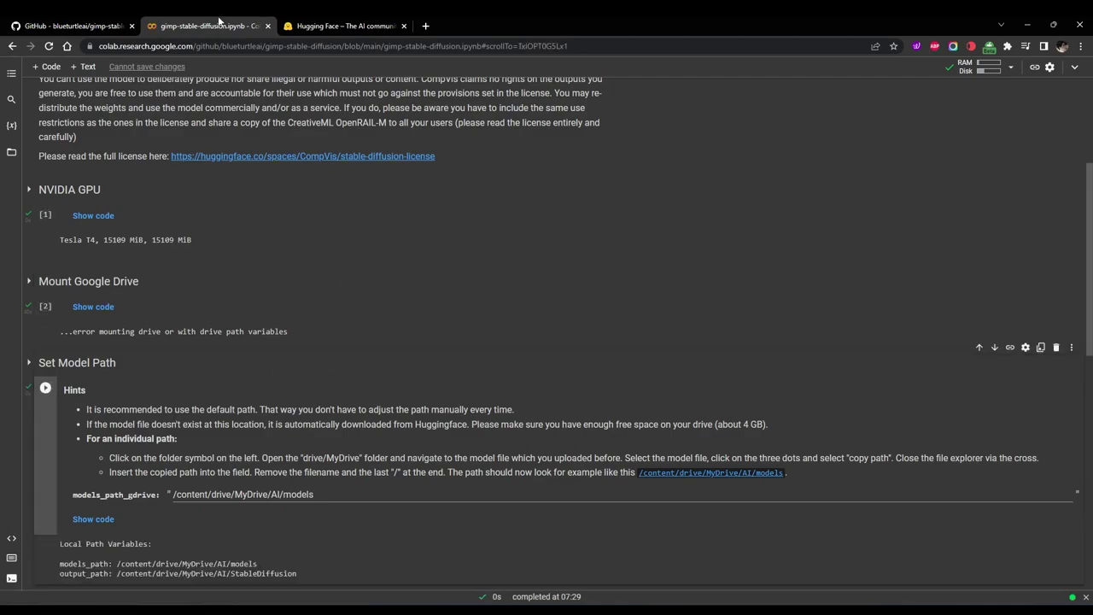
{"action": "scroll", "coordinate": [227, 255], "scroll_direction": "down", "scroll_amount": 2}
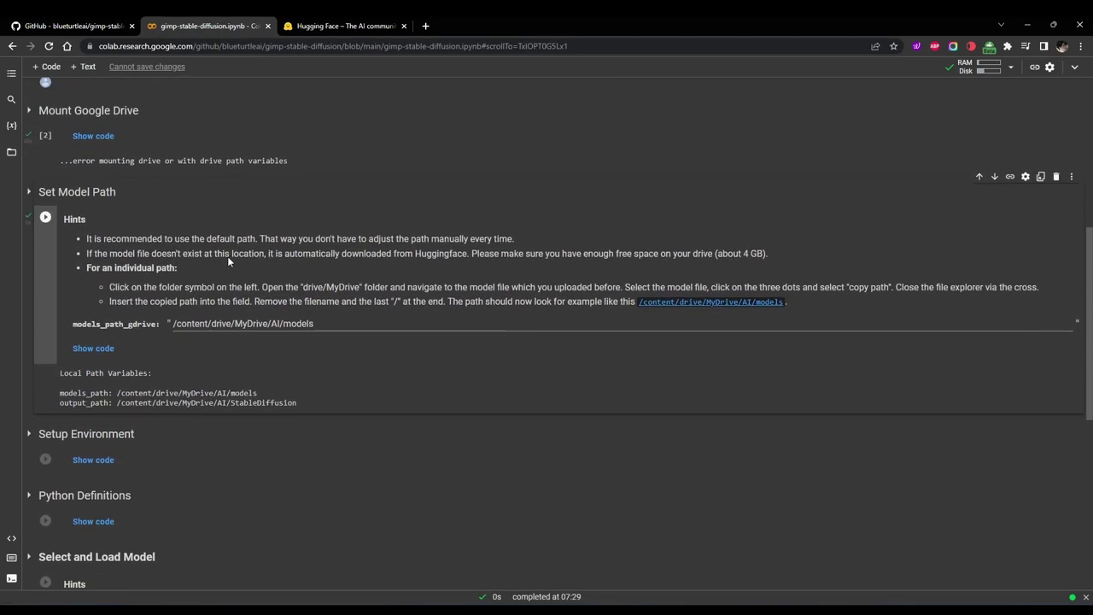
{"action": "left_click", "coordinate": [45, 461]}
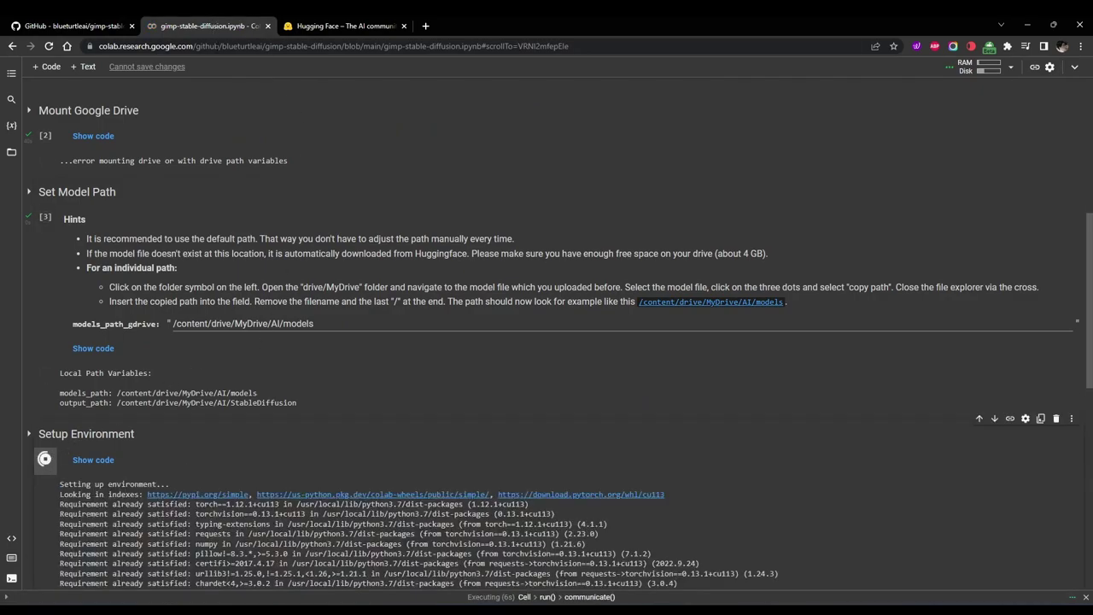
{"action": "mouse_move", "coordinate": [229, 166]}
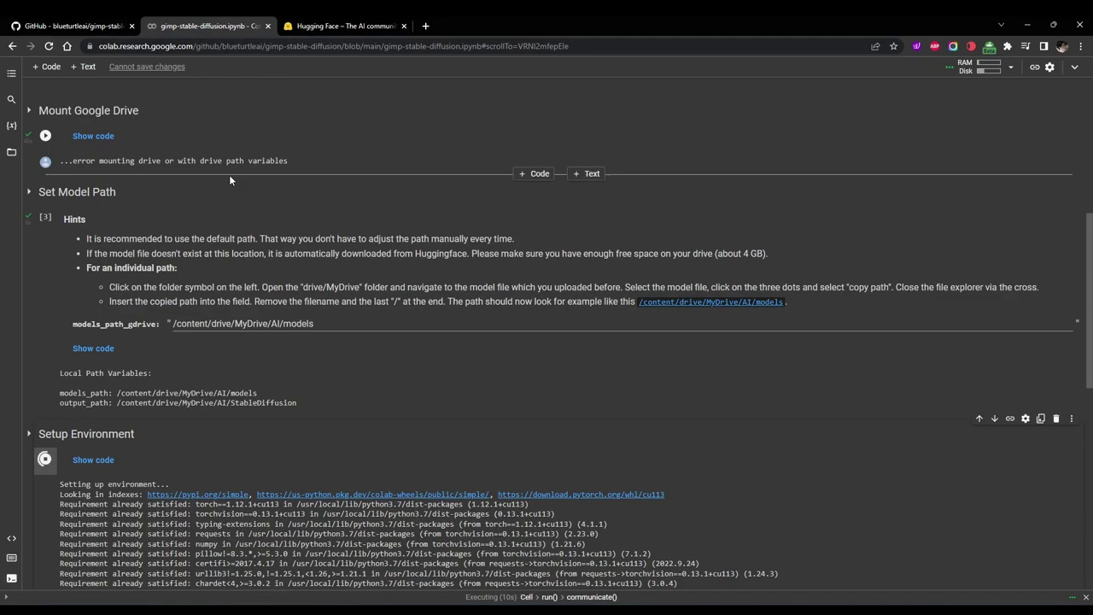
- Snap the GitHub README tab to the left half of the screen beside the running notebook
{"action": "scroll", "coordinate": [229, 175], "scroll_direction": "down", "scroll_amount": 2}
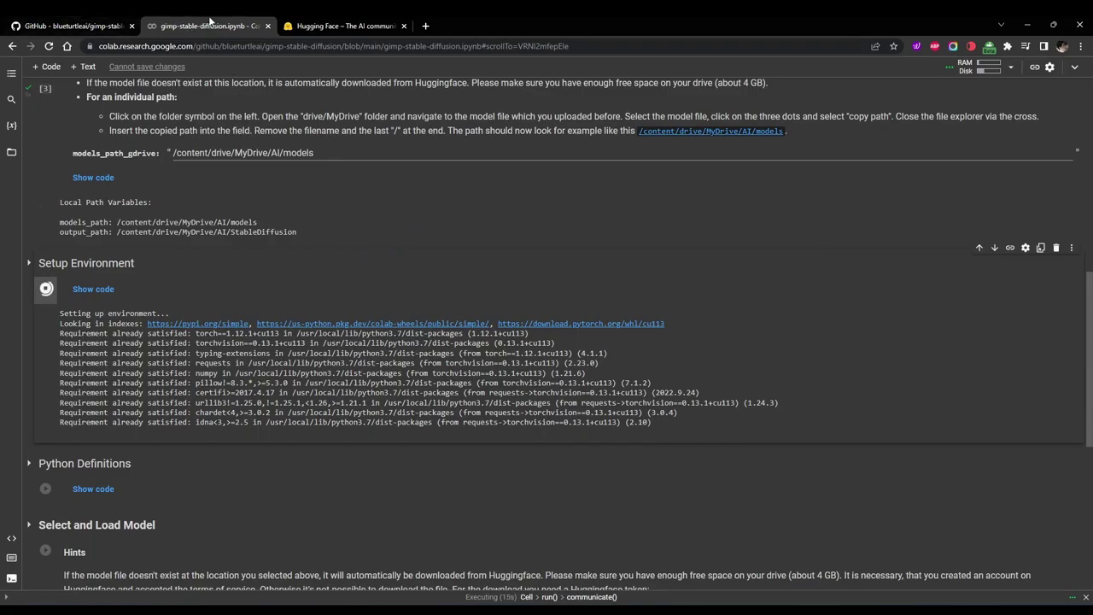
{"action": "scroll", "coordinate": [227, 240], "scroll_direction": "down", "scroll_amount": 3}
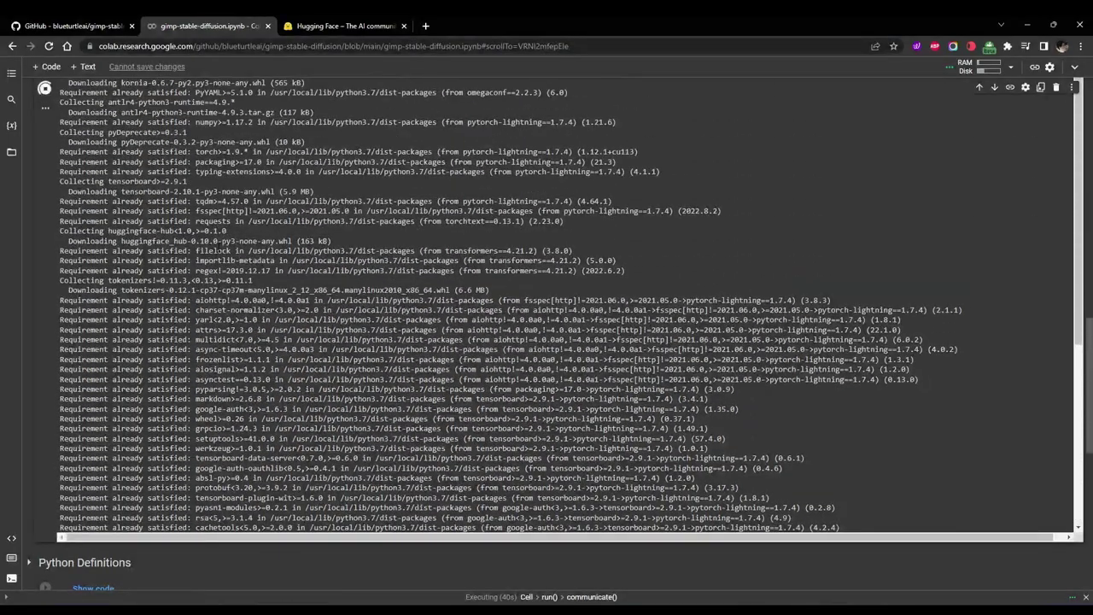
{"action": "left_click_drag", "start_coordinate": [72, 25], "coordinate": [7, 137]}
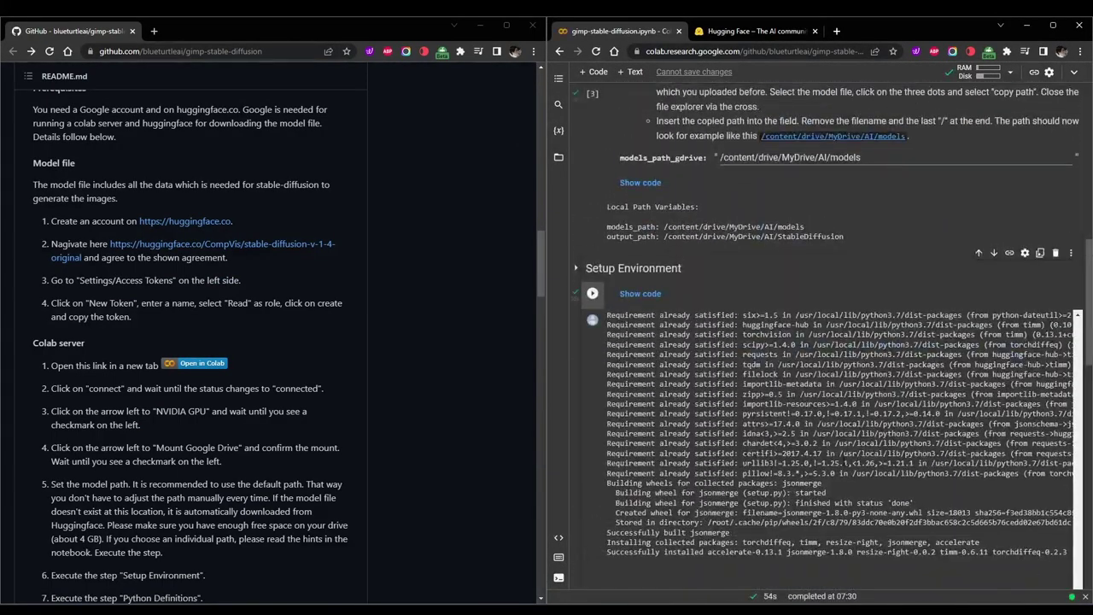
- Run the Python Definitions cell and highlight the model-download hint under Select and Load Model
{"action": "scroll", "coordinate": [844, 467], "scroll_direction": "down", "scroll_amount": 5}
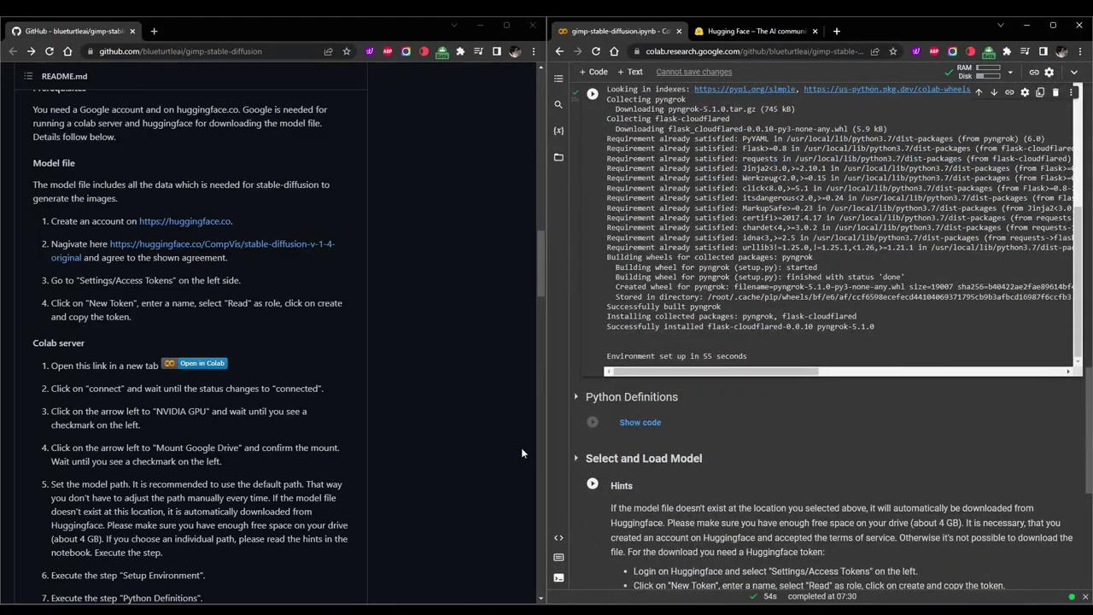
{"action": "scroll", "coordinate": [192, 429], "scroll_direction": "down", "scroll_amount": 2}
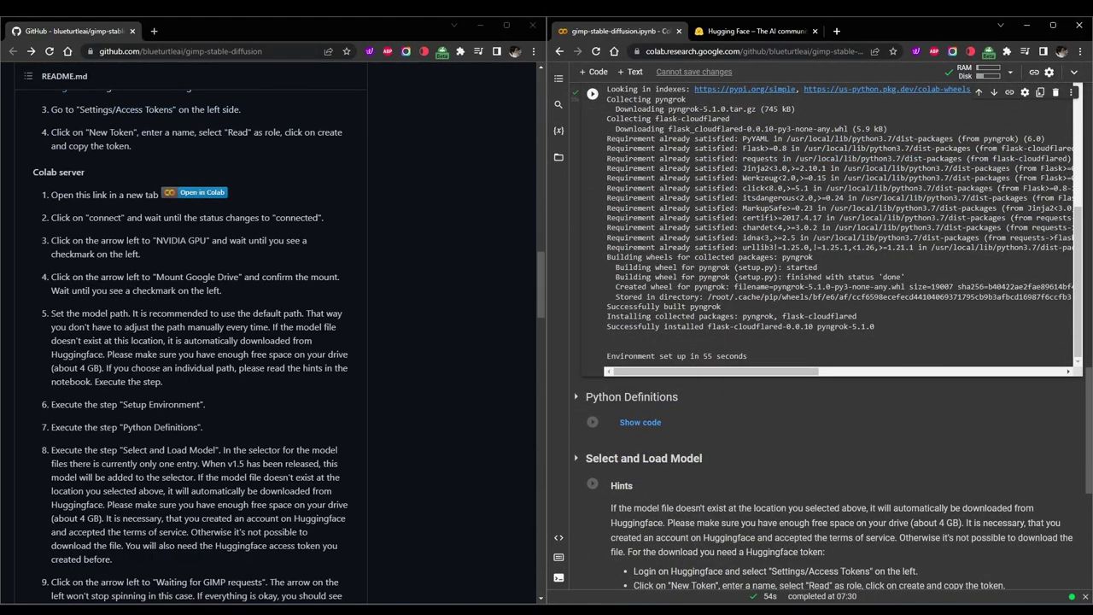
{"action": "left_click", "coordinate": [593, 422]}
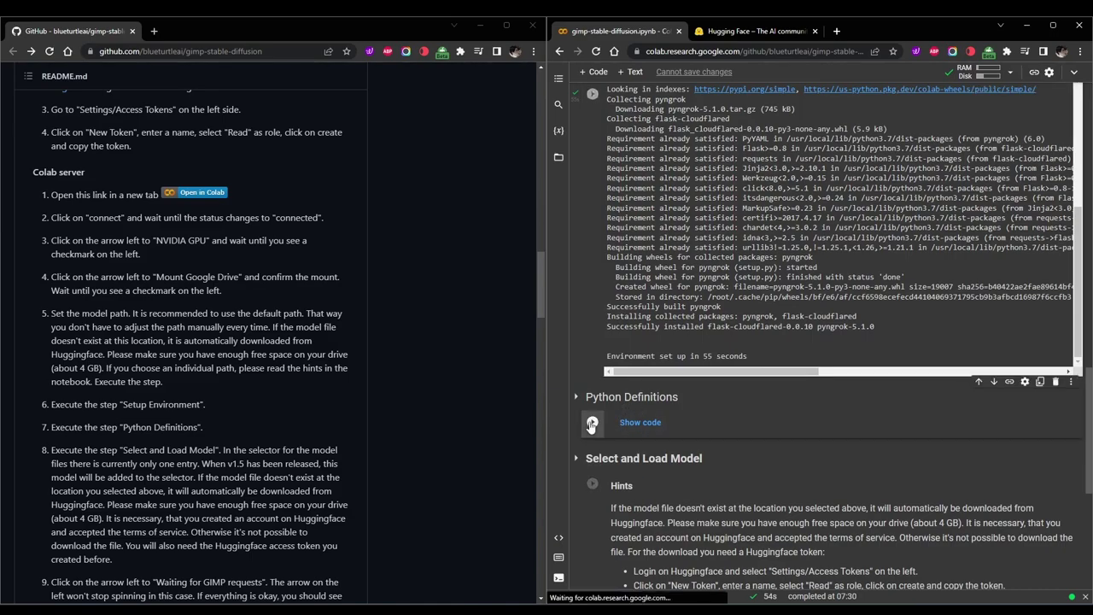
{"action": "scroll", "coordinate": [723, 386], "scroll_direction": "down", "scroll_amount": 1}
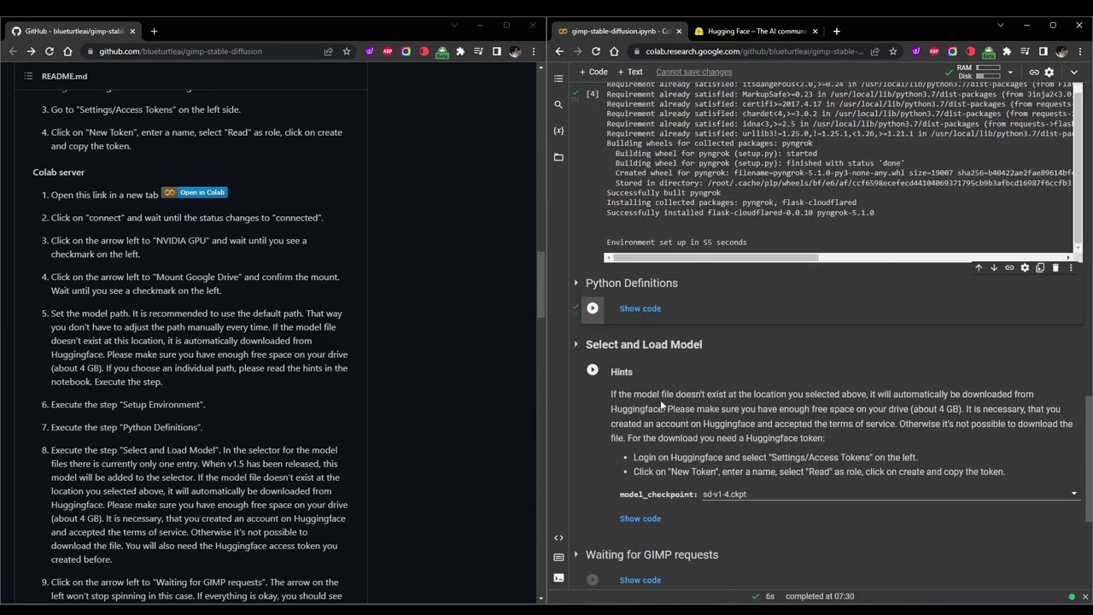
{"action": "left_click_drag", "start_coordinate": [612, 393], "coordinate": [705, 422]}
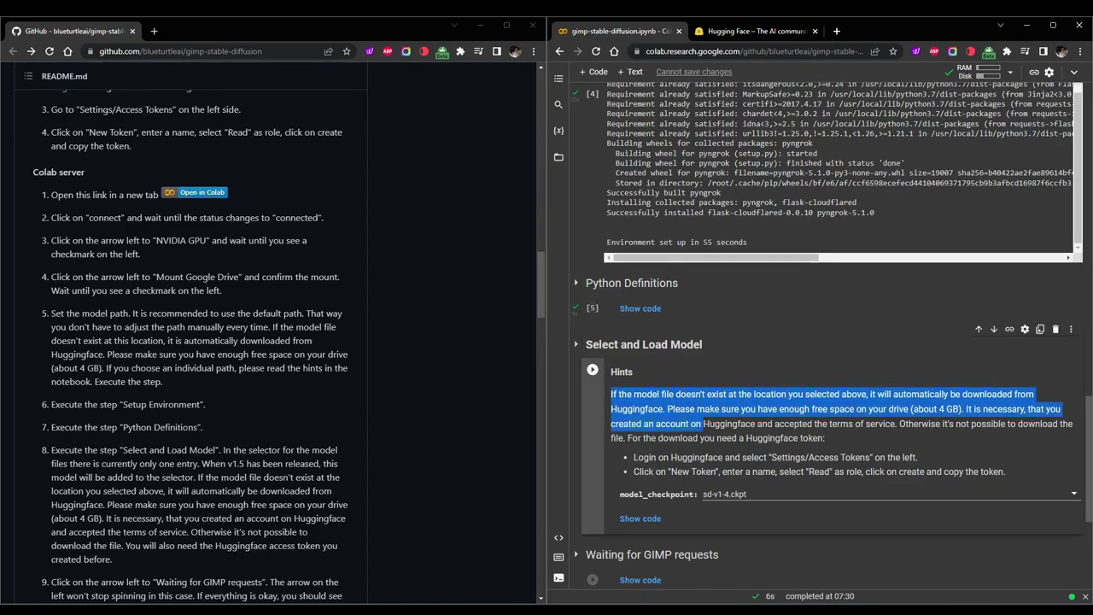
{"action": "scroll", "coordinate": [336, 418], "scroll_direction": "down", "scroll_amount": 3}
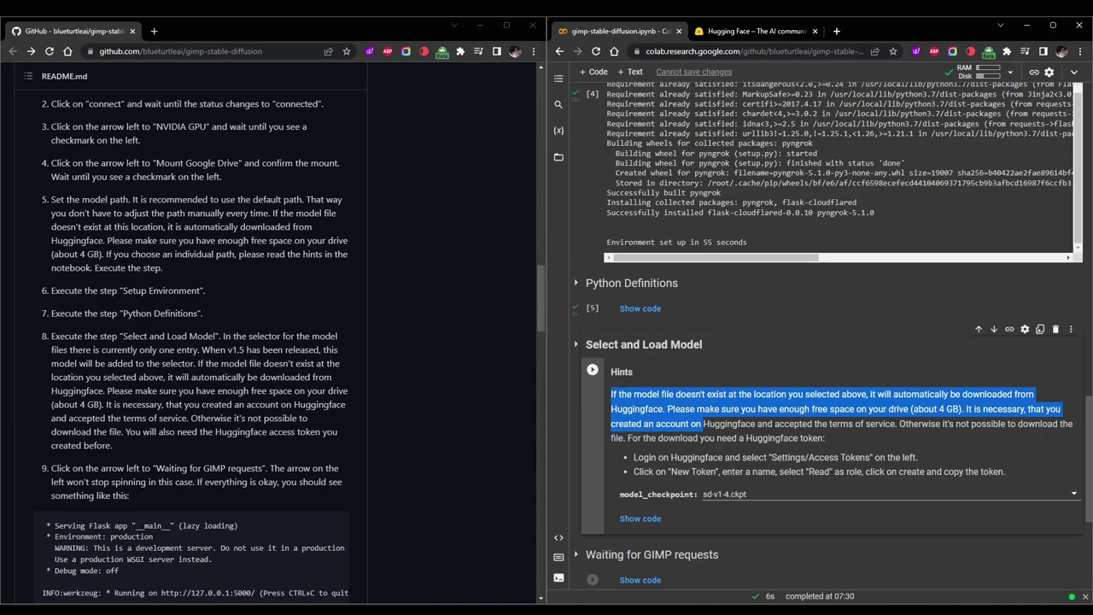
- Run the Select and Load Model cell until its Hugging Face username prompt appears
{"action": "left_click", "coordinate": [592, 370]}
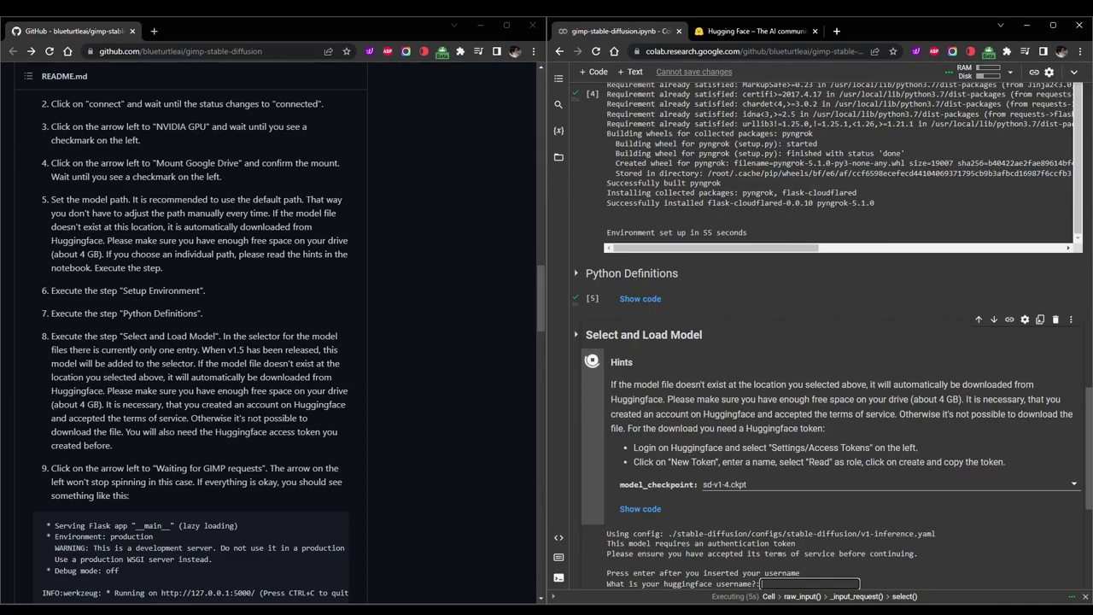
{"action": "scroll", "coordinate": [311, 419], "scroll_direction": "down", "scroll_amount": 2}
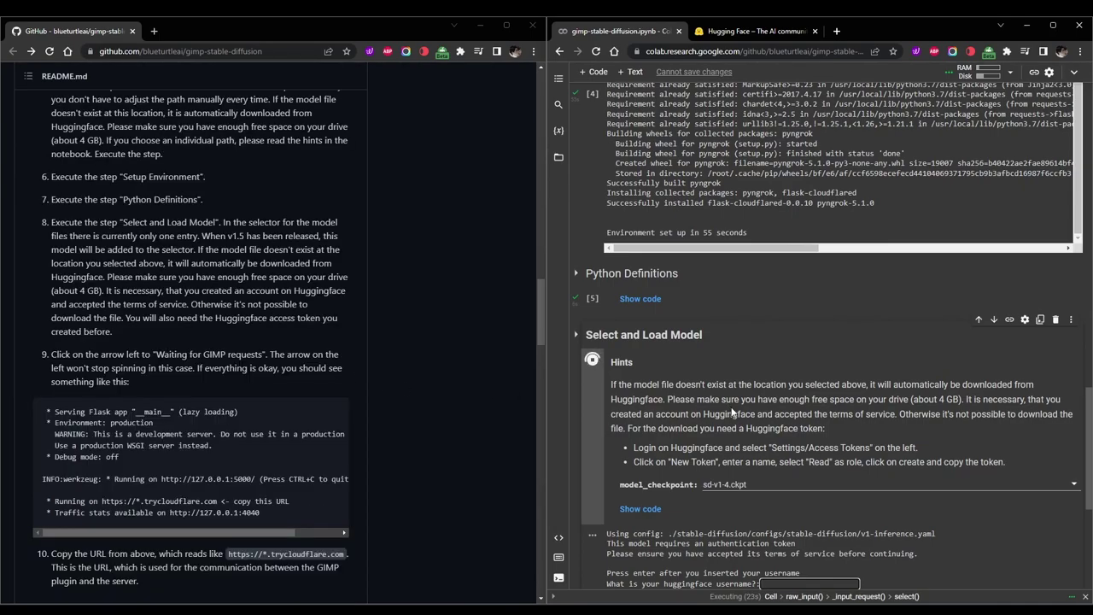
{"action": "scroll", "coordinate": [732, 412], "scroll_direction": "down", "scroll_amount": 2}
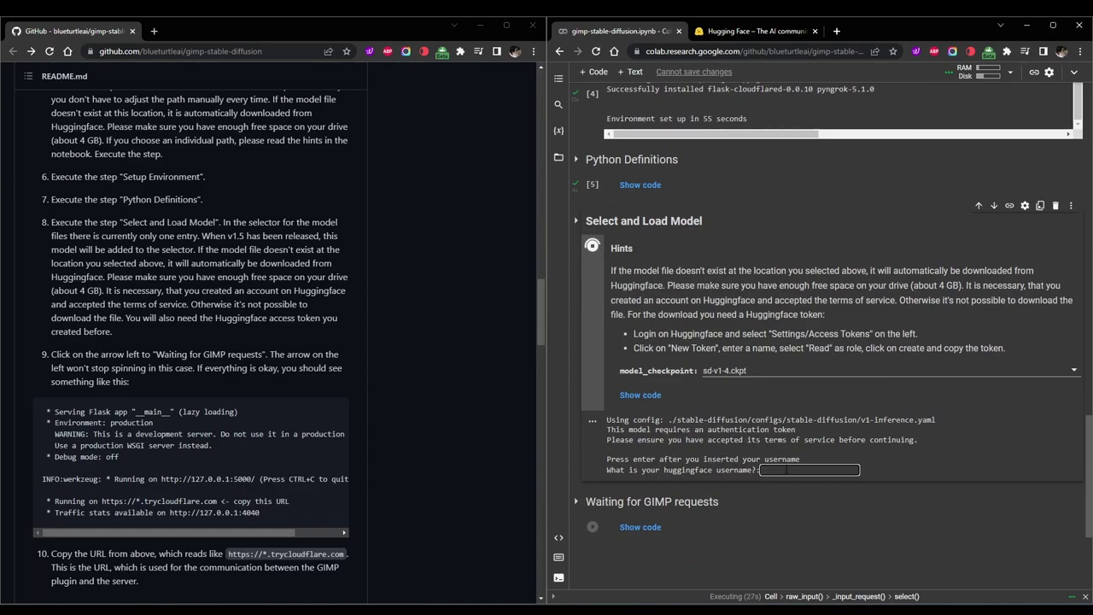
- Copy the username from the Hugging Face profile address and submit it at Colab's username prompt
{"action": "left_click", "coordinate": [745, 32]}
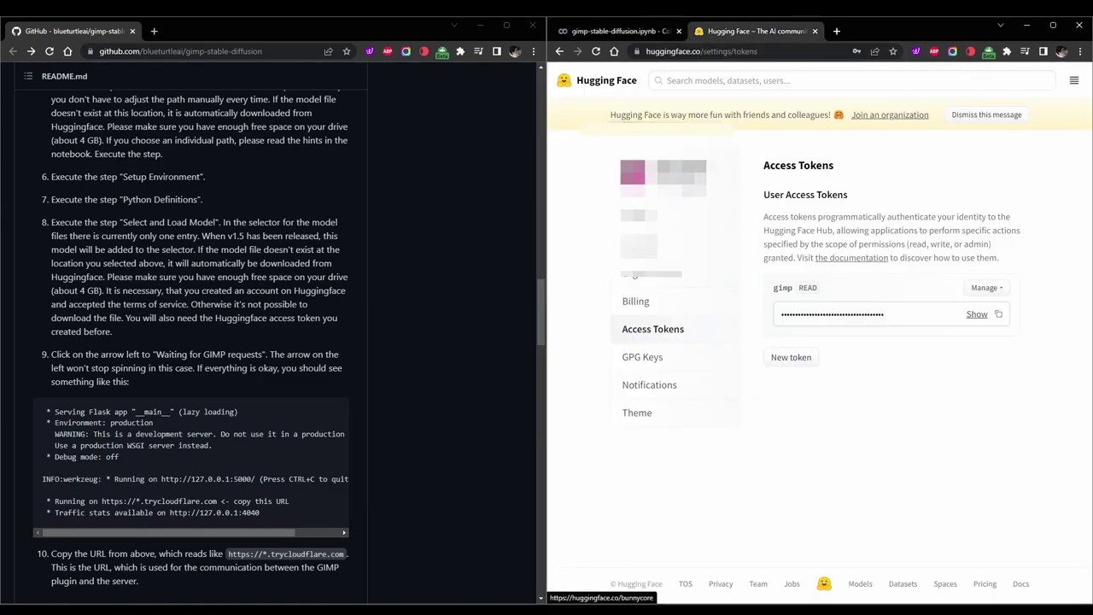
{"action": "left_click", "coordinate": [697, 182]}
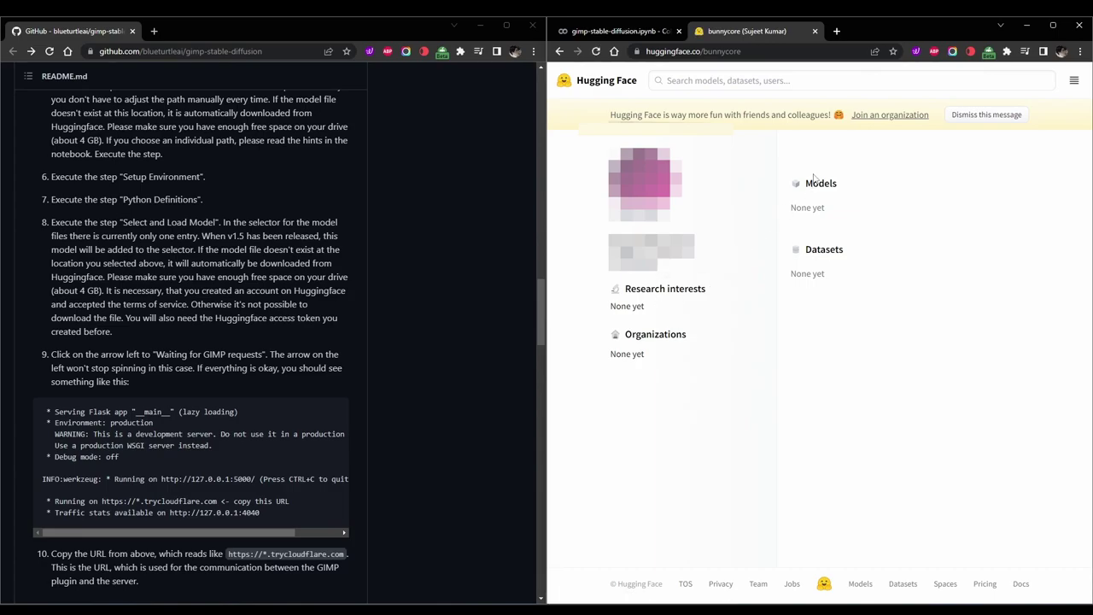
{"action": "double_click", "coordinate": [748, 51]}
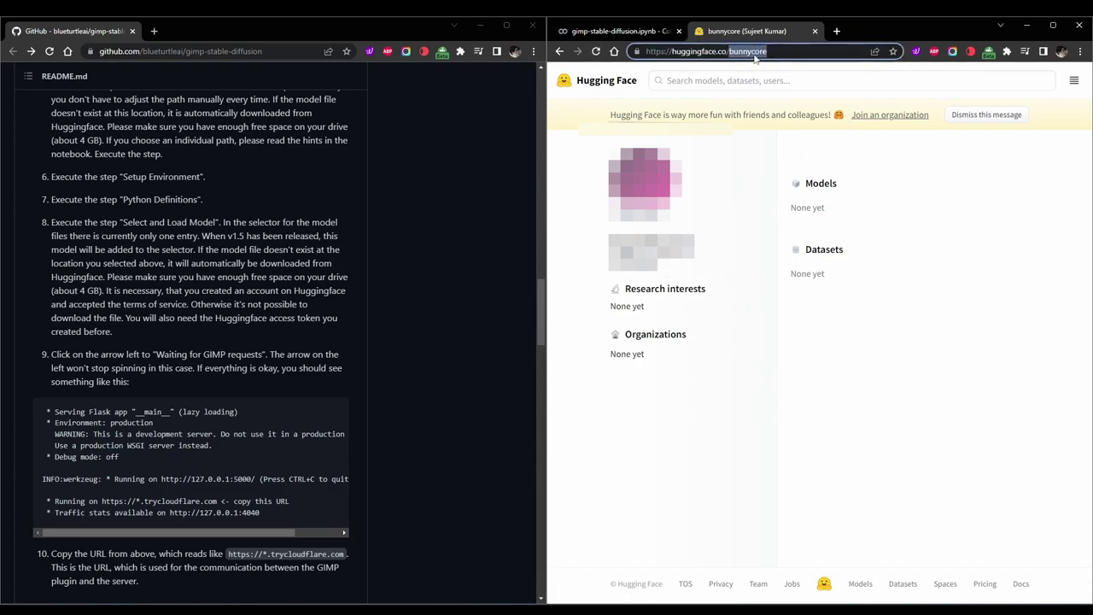
{"action": "right_click", "coordinate": [749, 52]}
{"action": "left_click", "coordinate": [773, 128]}
{"action": "left_click", "coordinate": [620, 30]}
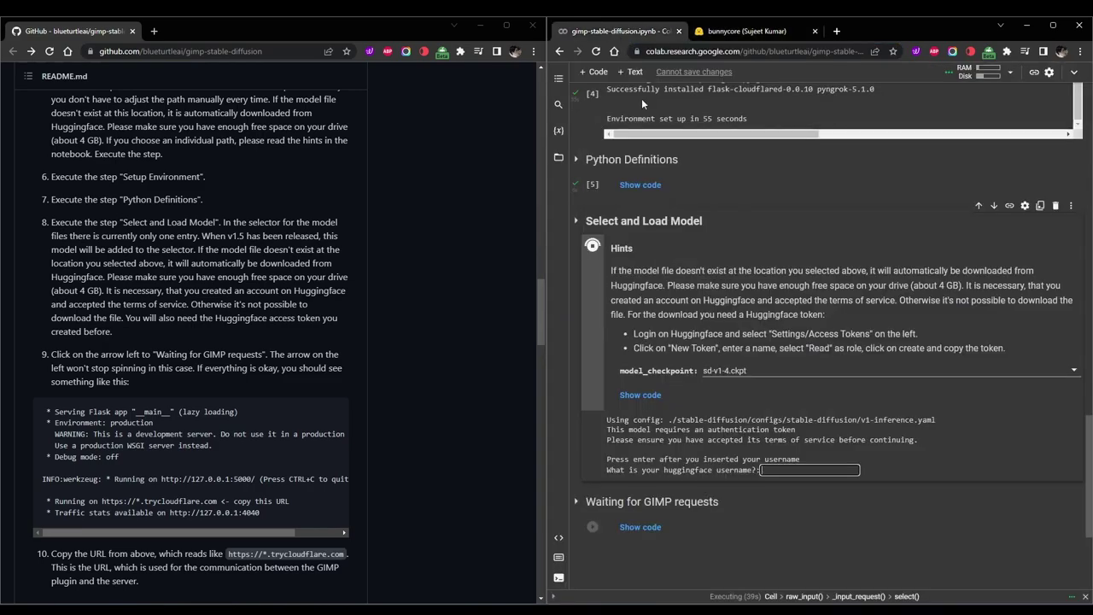
{"action": "key", "text": "ctrl+v"}
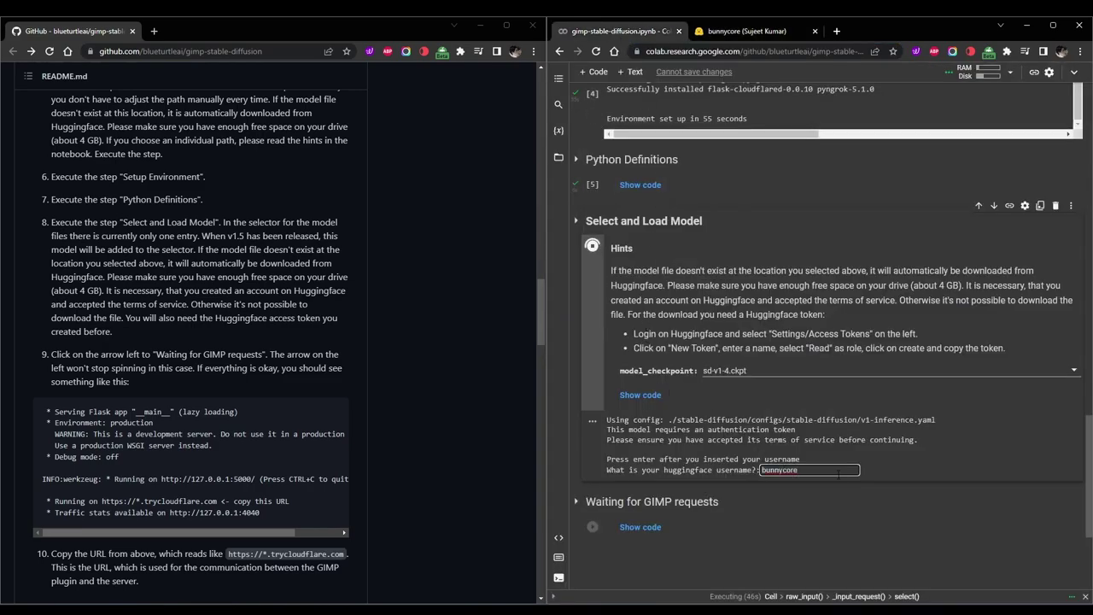
{"action": "key", "text": "Return"}
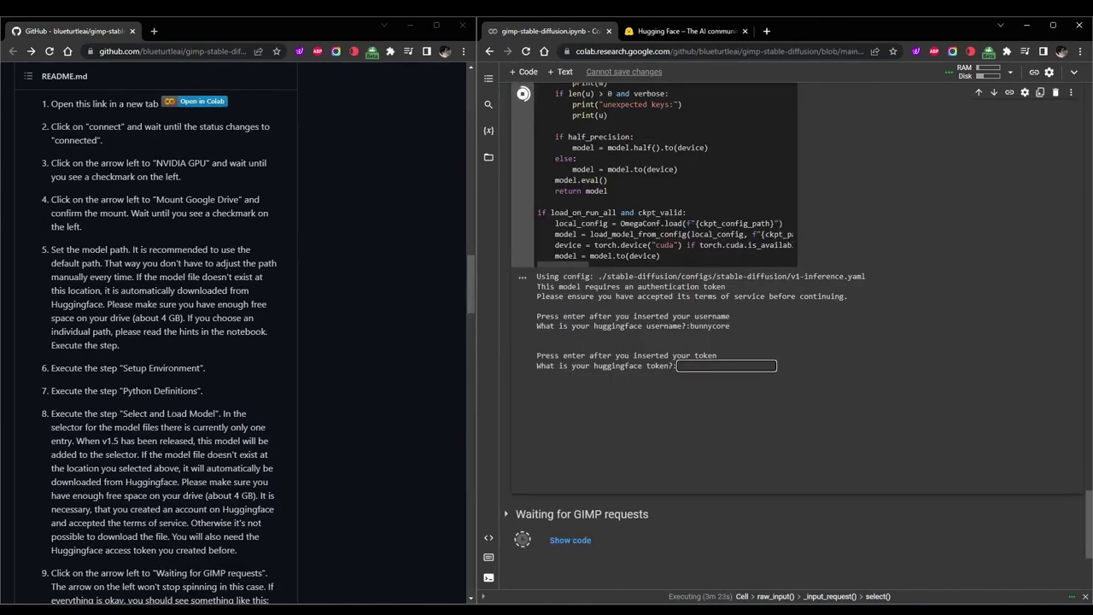
- Paste the copied Hugging Face access token into Colab's token prompt to download sd-v1-4.ckpt
{"action": "left_click", "coordinate": [683, 30]}
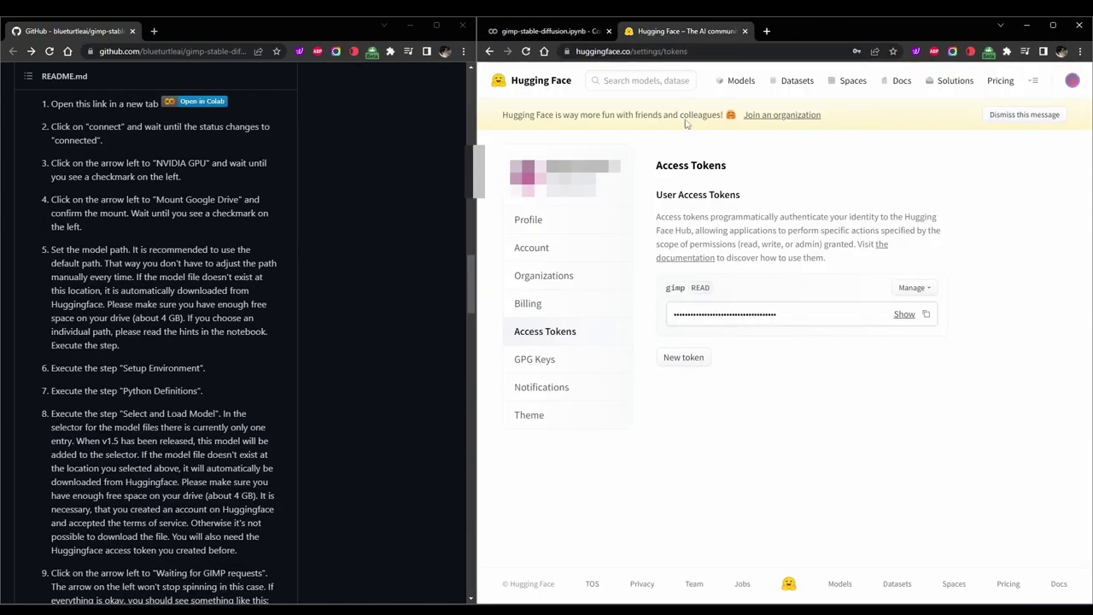
{"action": "left_click", "coordinate": [926, 315]}
{"action": "left_click", "coordinate": [547, 31]}
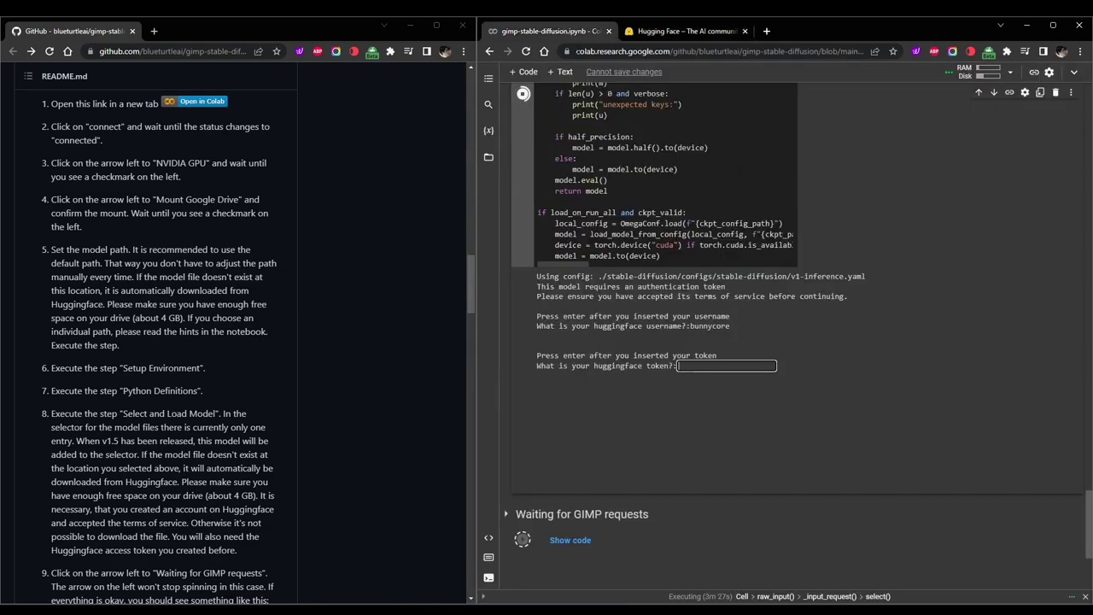
{"action": "right_click", "coordinate": [705, 365]}
{"action": "left_click", "coordinate": [694, 366]}
{"action": "key", "text": "ctrl+v"}
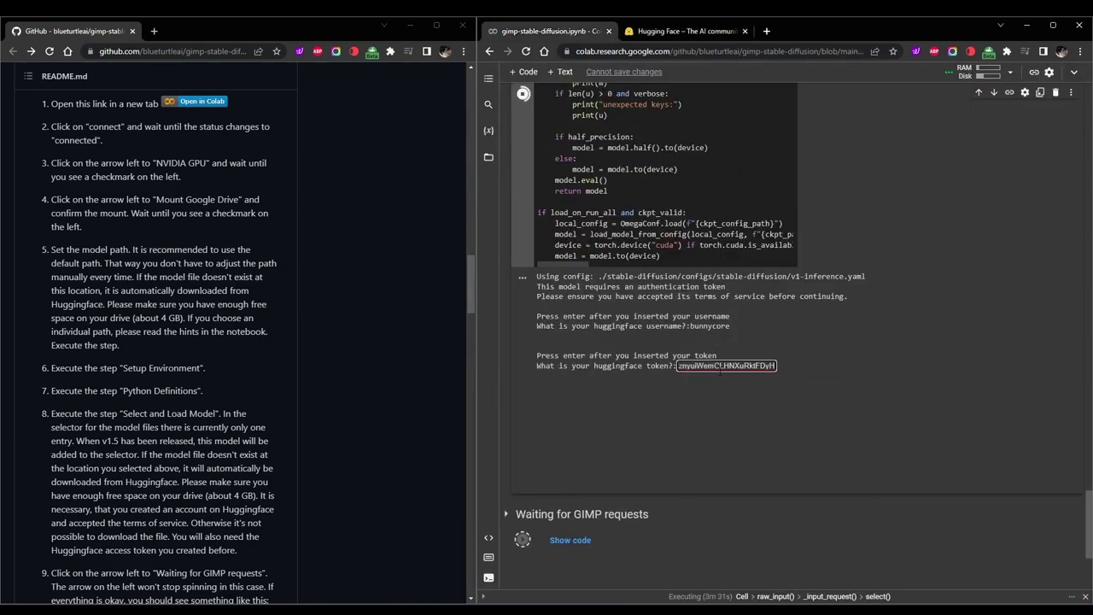
{"action": "key", "text": "Return"}
{"action": "scroll", "coordinate": [641, 379], "scroll_direction": "down", "scroll_amount": 2}
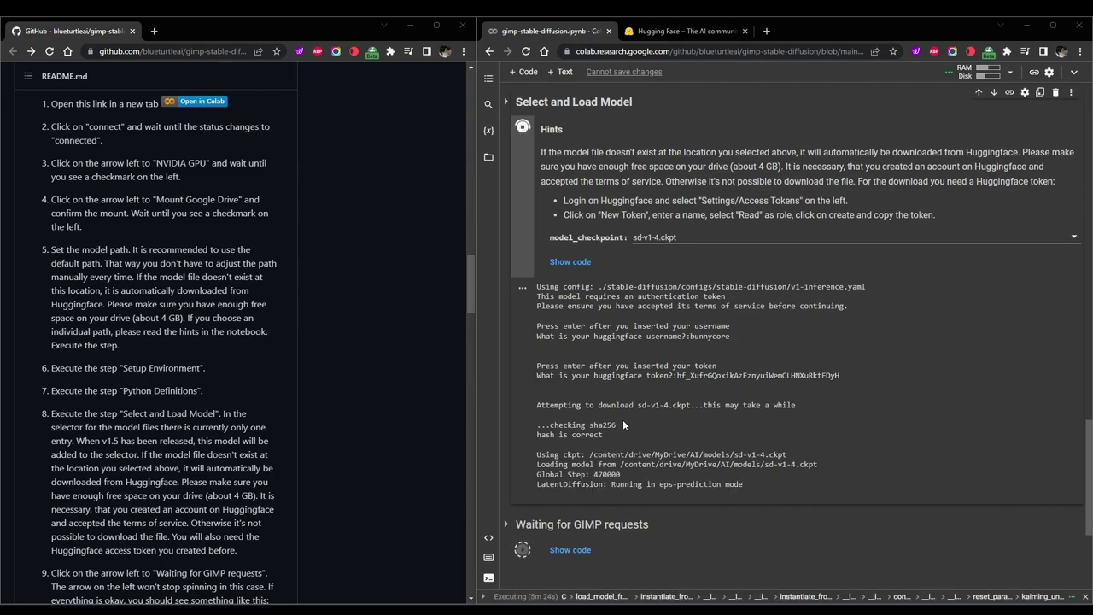
- Copy the trycloudflare server link from the 'Waiting for GIMP requests' output
{"action": "scroll", "coordinate": [724, 396], "scroll_direction": "down", "scroll_amount": 3}
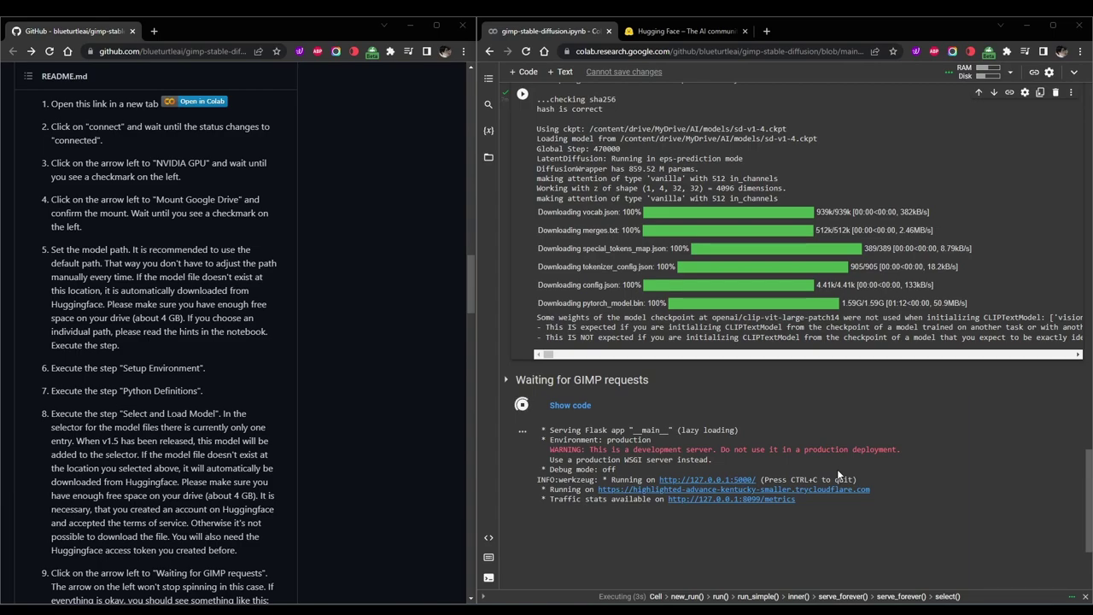
{"action": "scroll", "coordinate": [162, 341], "scroll_direction": "down", "scroll_amount": 5}
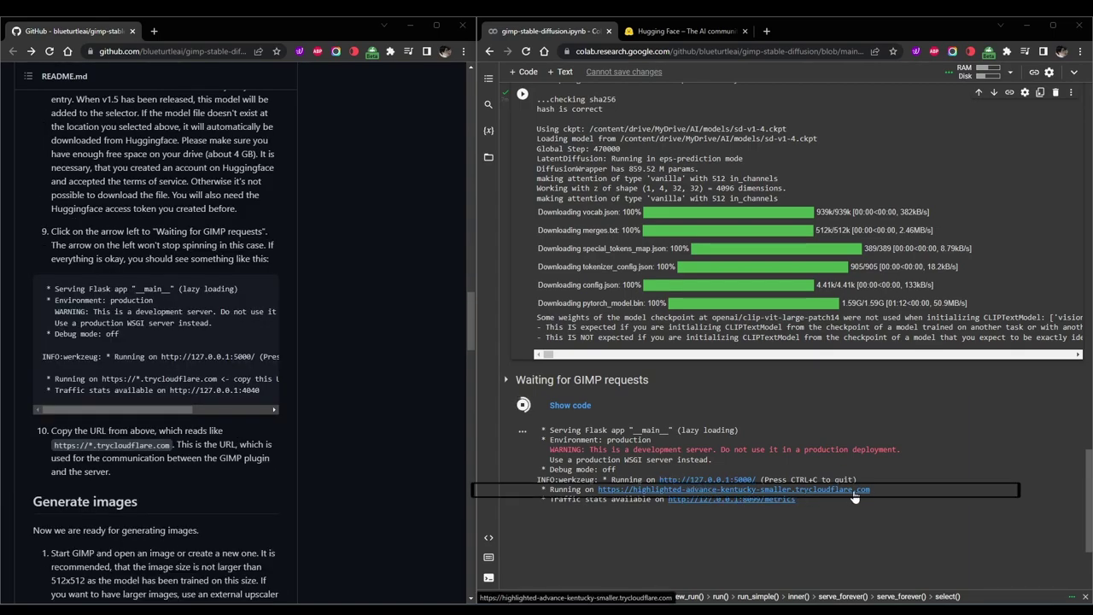
{"action": "right_click", "coordinate": [691, 496]}
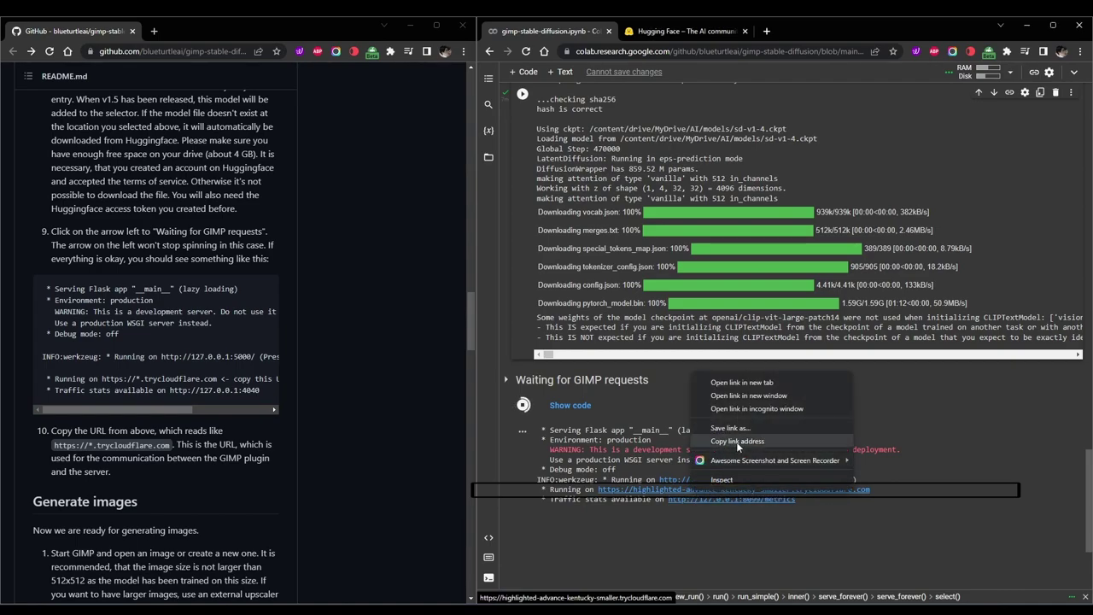
{"action": "left_click", "coordinate": [737, 441]}
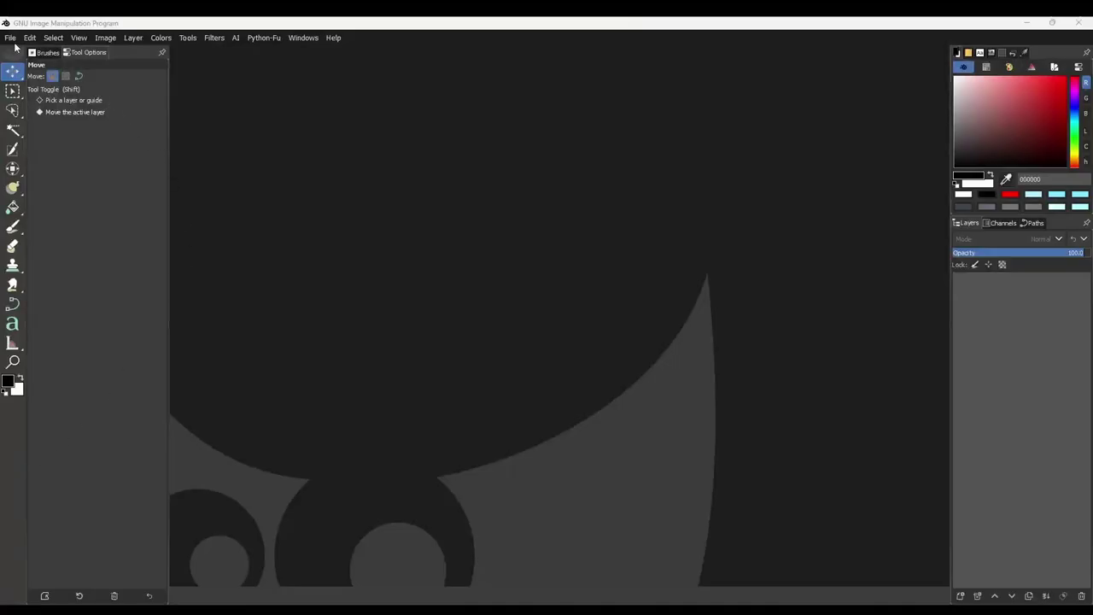
- Create a new 512×512 blank image in GIMP
{"action": "left_click", "coordinate": [11, 39]}
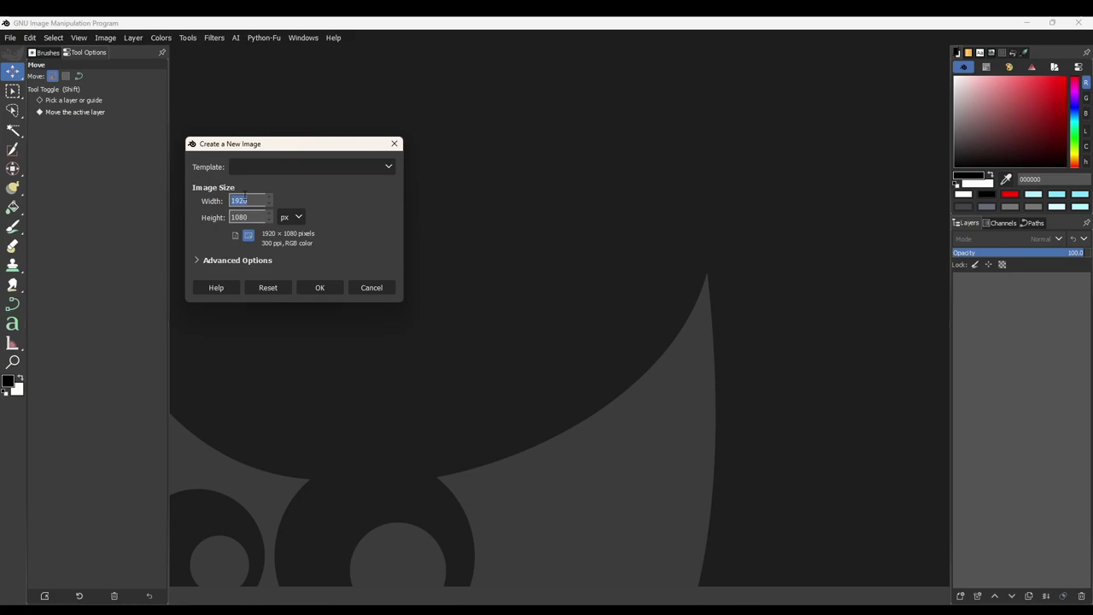
{"action": "type", "text": "512"}
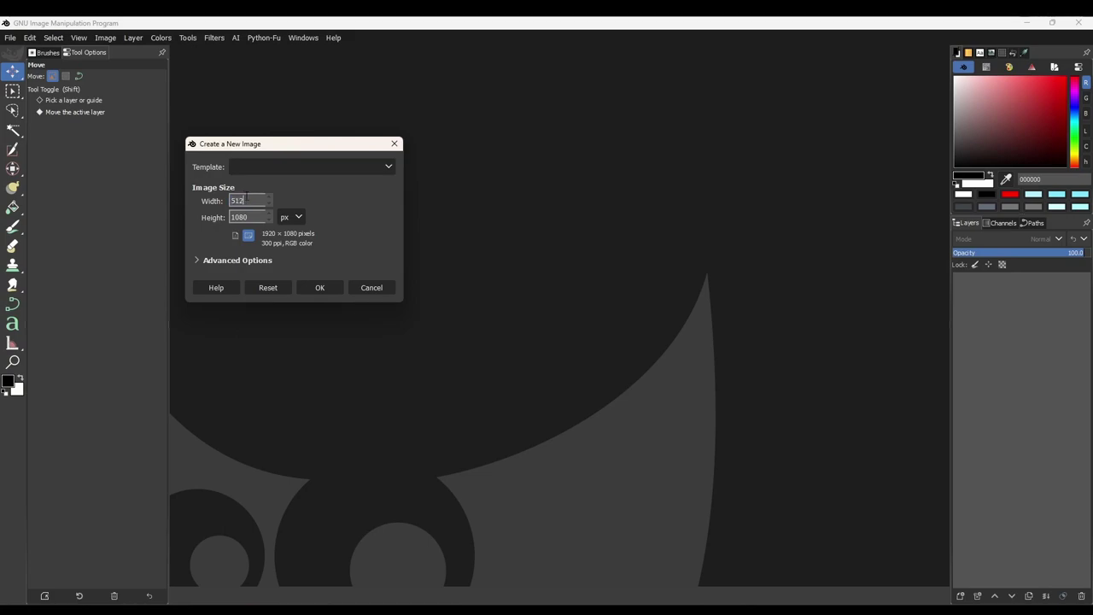
{"action": "key", "text": "Tab"}
{"action": "left_click", "coordinate": [317, 289]}
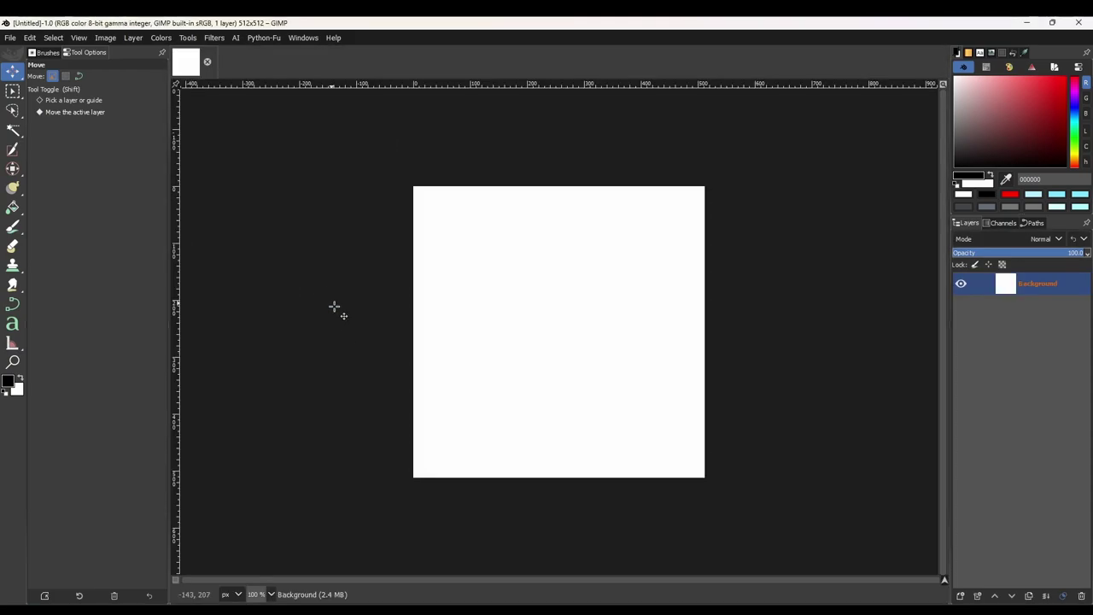
- Run AI > Stable img2img with the Colab server address as Backend root URL
{"action": "scroll", "coordinate": [536, 374], "scroll_direction": "up", "scroll_amount": 1, "text": "ctrl"}
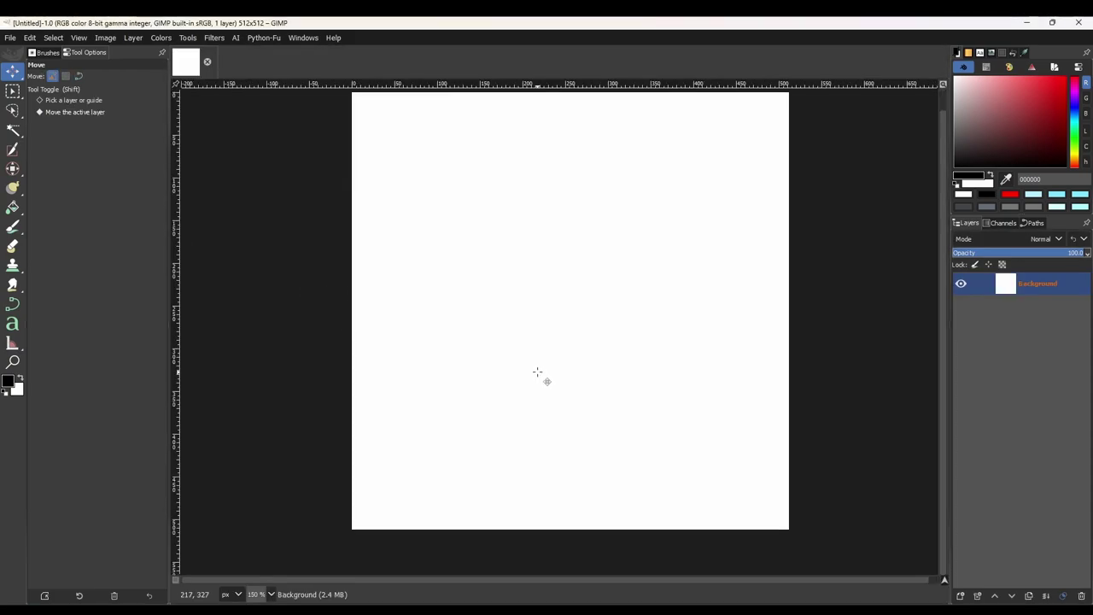
{"action": "left_click", "coordinate": [235, 38]}
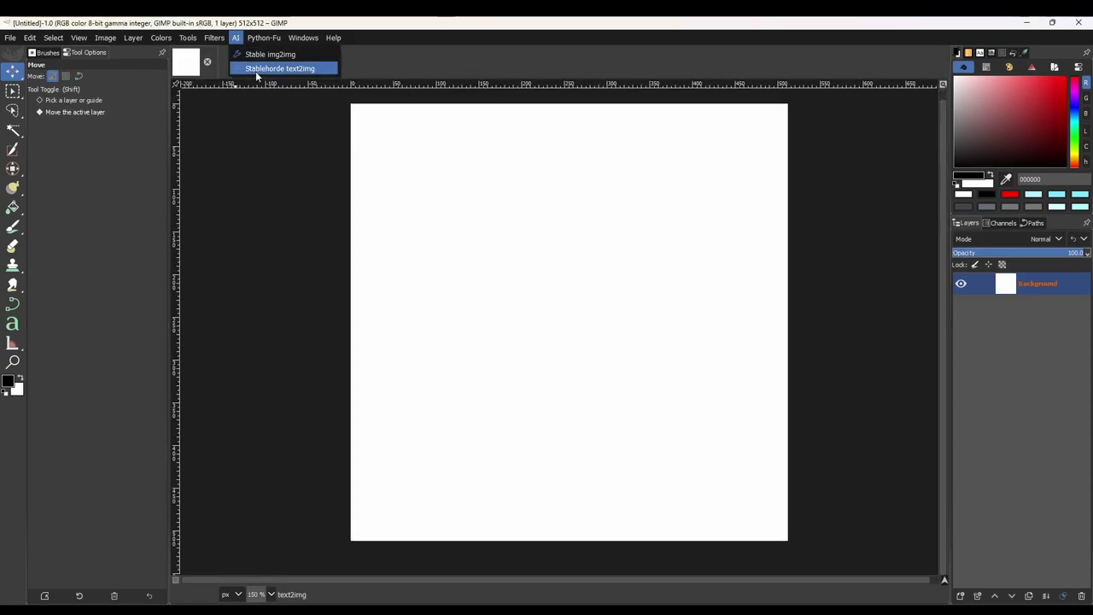
{"action": "left_click", "coordinate": [273, 53]}
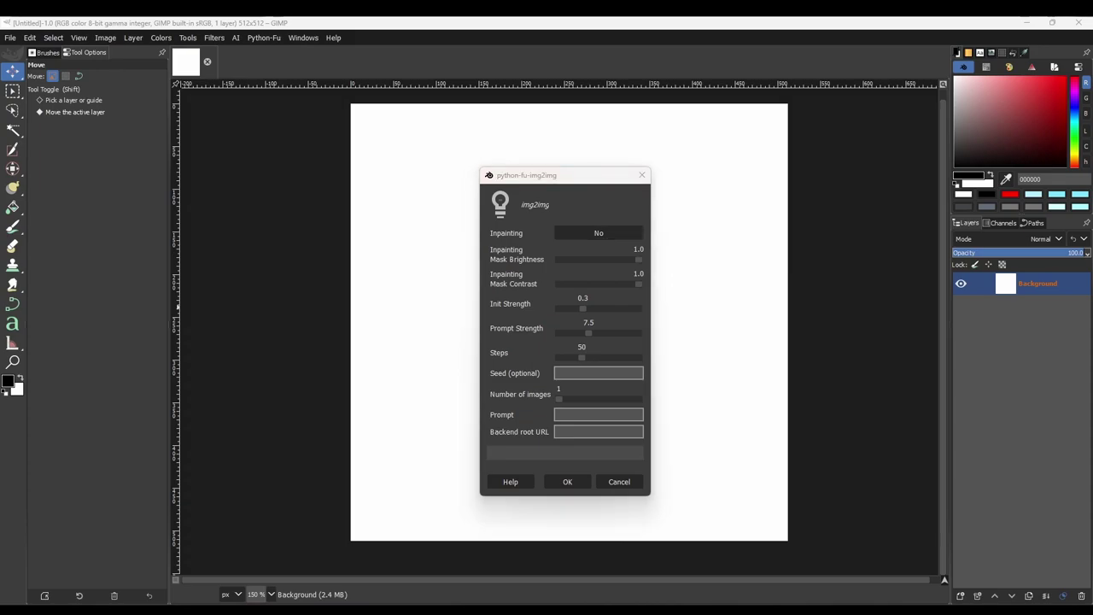
{"action": "left_click", "coordinate": [592, 429]}
{"action": "key", "text": "ctrl+v"}
{"action": "key", "text": "ctrl+v"}
{"action": "left_click", "coordinate": [568, 482]}
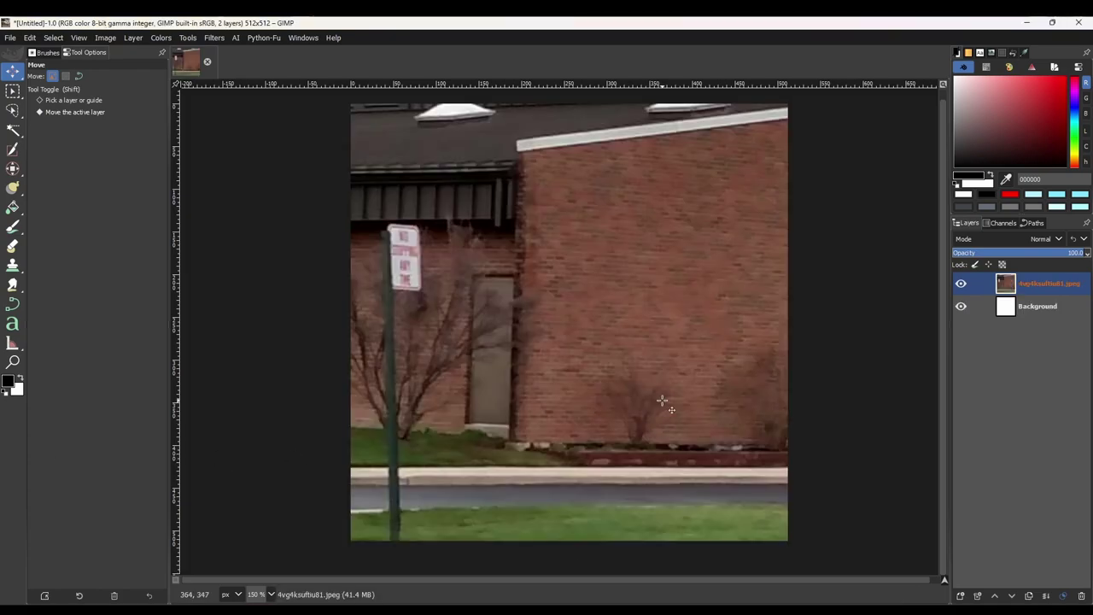
- Scale and move the street-corner photo so it fills the square canvas
{"action": "key", "text": "shift+t"}
{"action": "left_click", "coordinate": [569, 319]}
{"action": "mouse_move", "coordinate": [402, 171]}
{"action": "left_mouse_down"}
{"action": "mouse_move", "coordinate": [621, 327]}
{"action": "mouse_move", "coordinate": [643, 416]}
{"action": "left_mouse_up"}
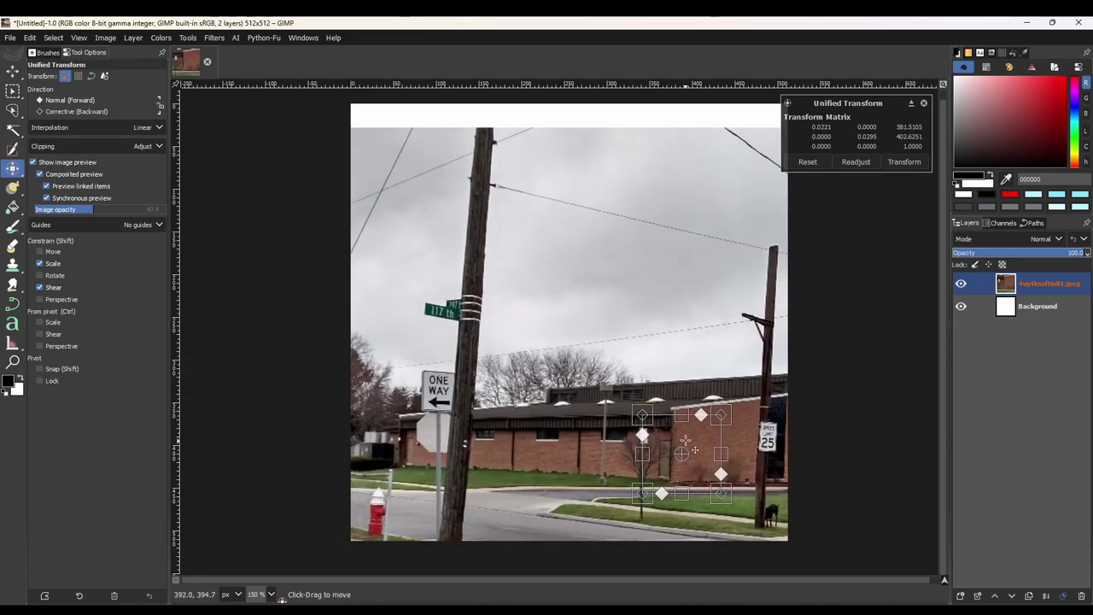
{"action": "left_click_drag", "start_coordinate": [695, 450], "coordinate": [743, 341]}
{"action": "key", "text": "Return"}
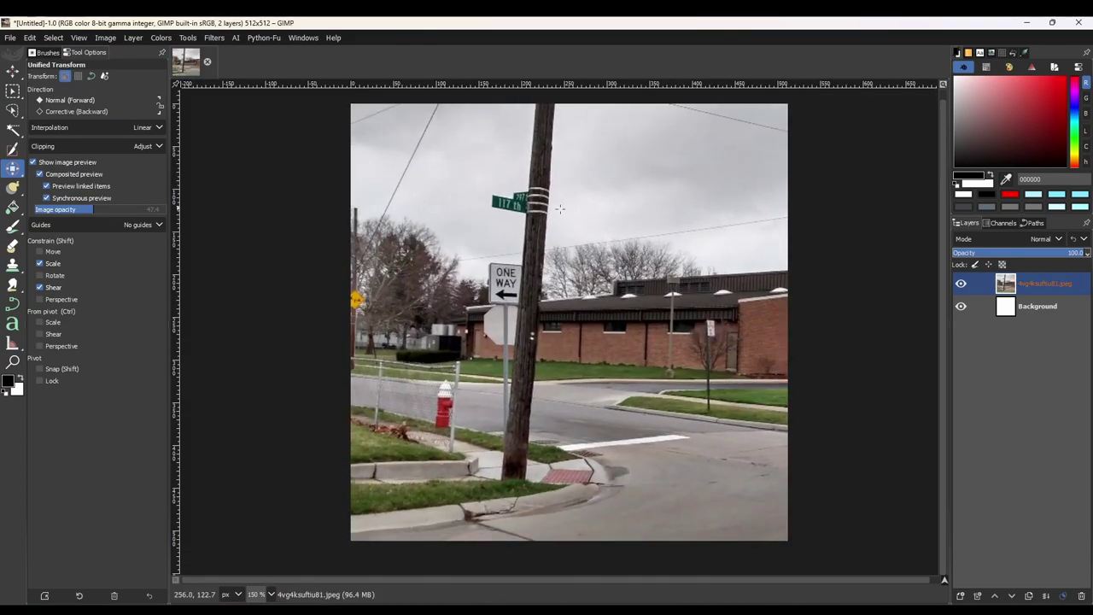
- Generate a neon-lit futuristic city version of the street photo with Stable img2img
{"action": "key", "text": "m"}
{"action": "left_click", "coordinate": [236, 37]}
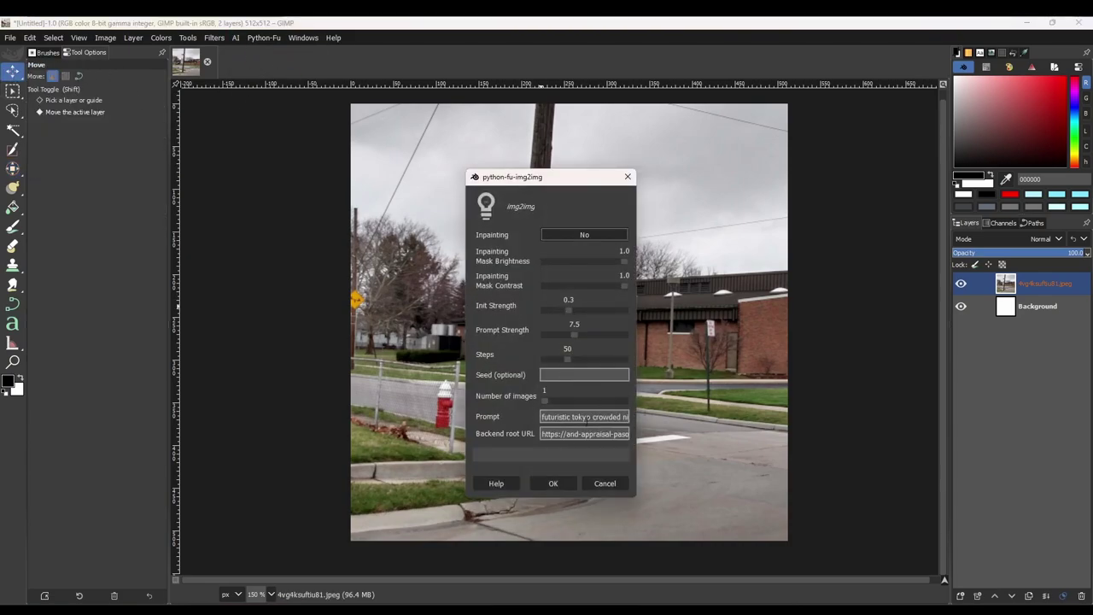
{"action": "key", "text": "Tab"}
{"action": "key", "text": "Tab"}
{"action": "key", "text": "Tab"}
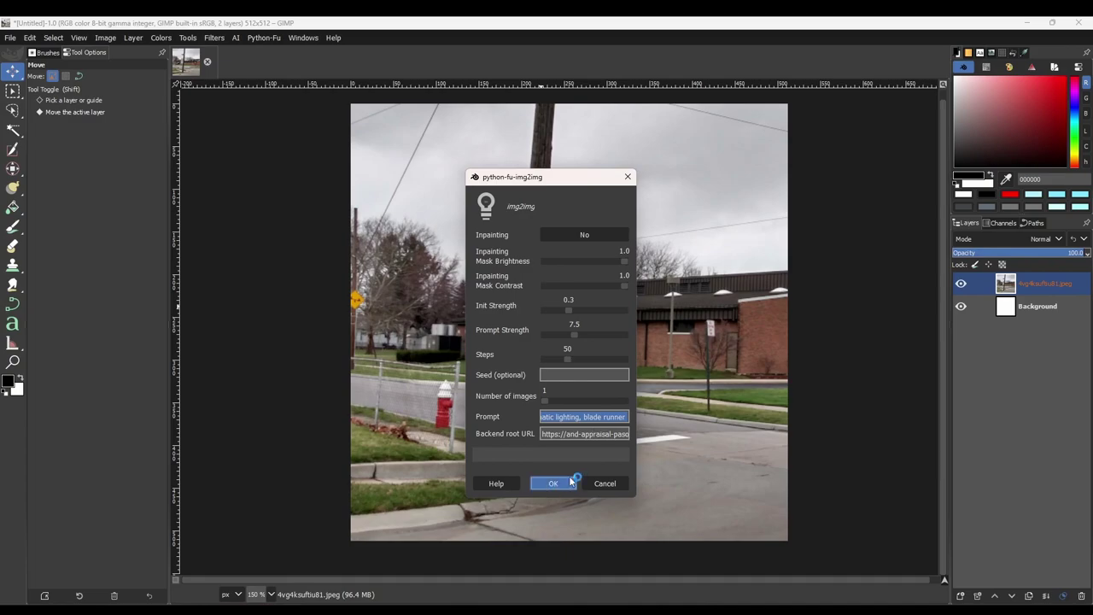
{"action": "left_click", "coordinate": [571, 483]}
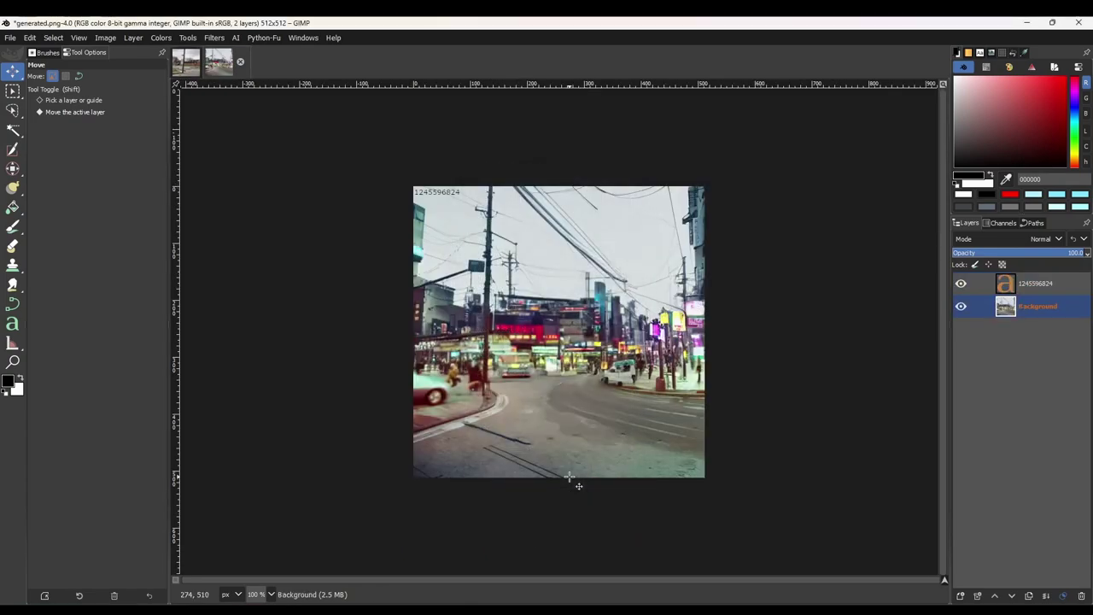
- View the generated city image, hide its seed text layer, and return to the street photo
{"action": "left_click", "coordinate": [233, 62]}
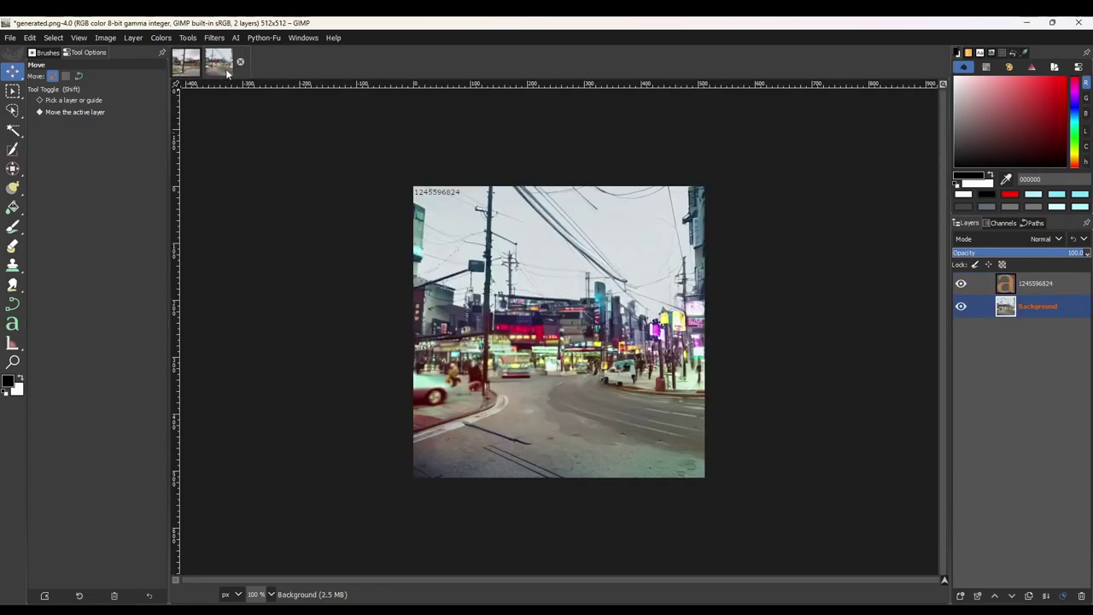
{"action": "left_click", "coordinate": [186, 61]}
{"action": "left_click", "coordinate": [233, 61]}
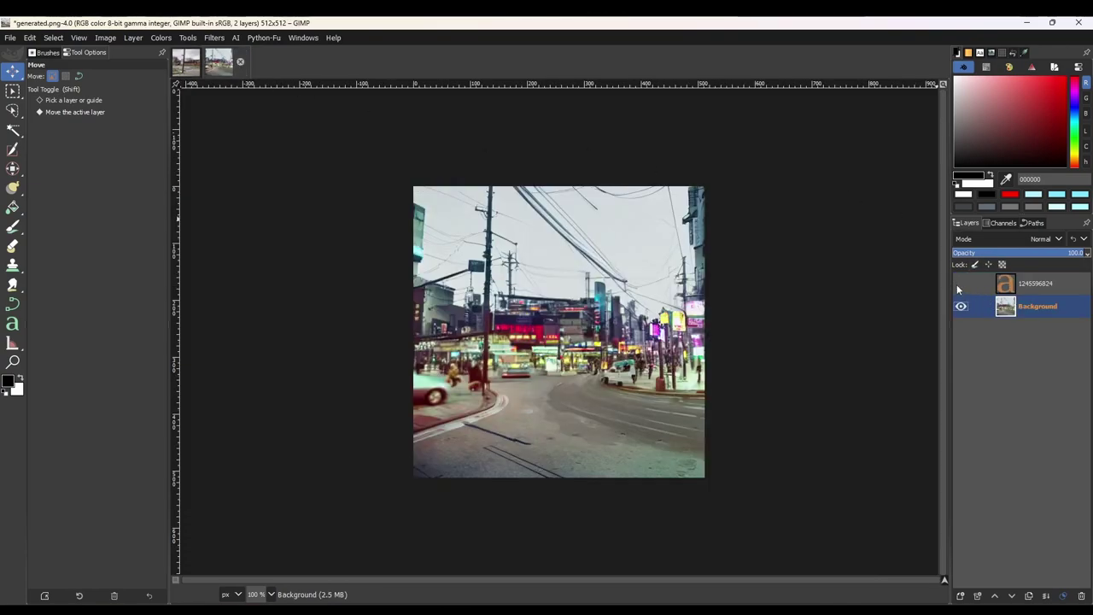
{"action": "left_click", "coordinate": [1008, 284]}
{"action": "left_click", "coordinate": [1008, 305]}
{"action": "left_click", "coordinate": [189, 63]}
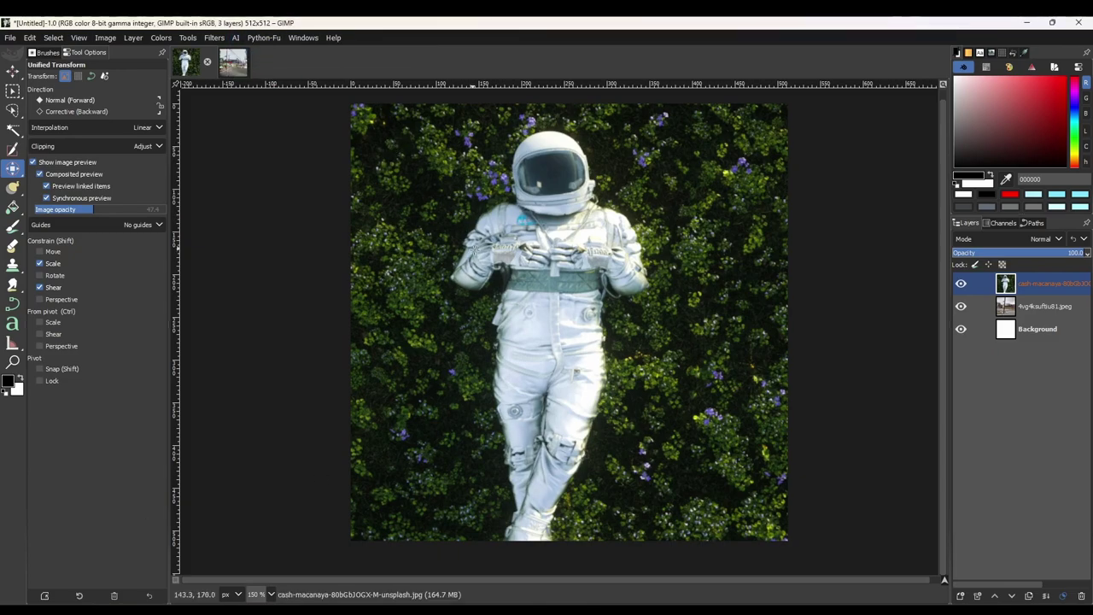
- Replace the img2img prompt with the Mucha-style prompt and generate from the astronaut photo
{"action": "triple_click", "coordinate": [578, 417]}
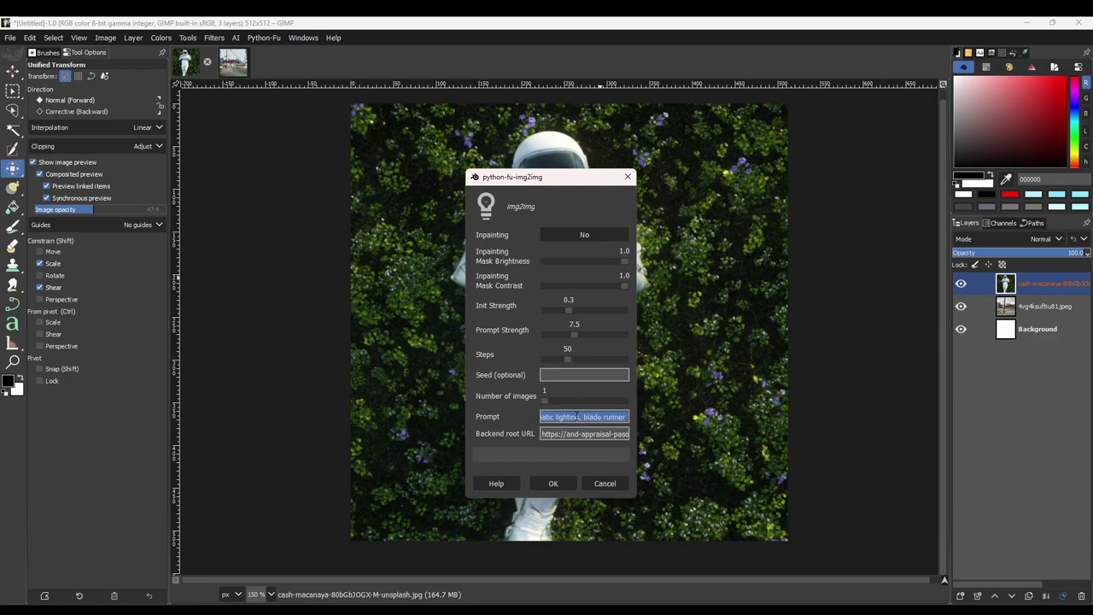
{"action": "key", "text": "ctrl+v"}
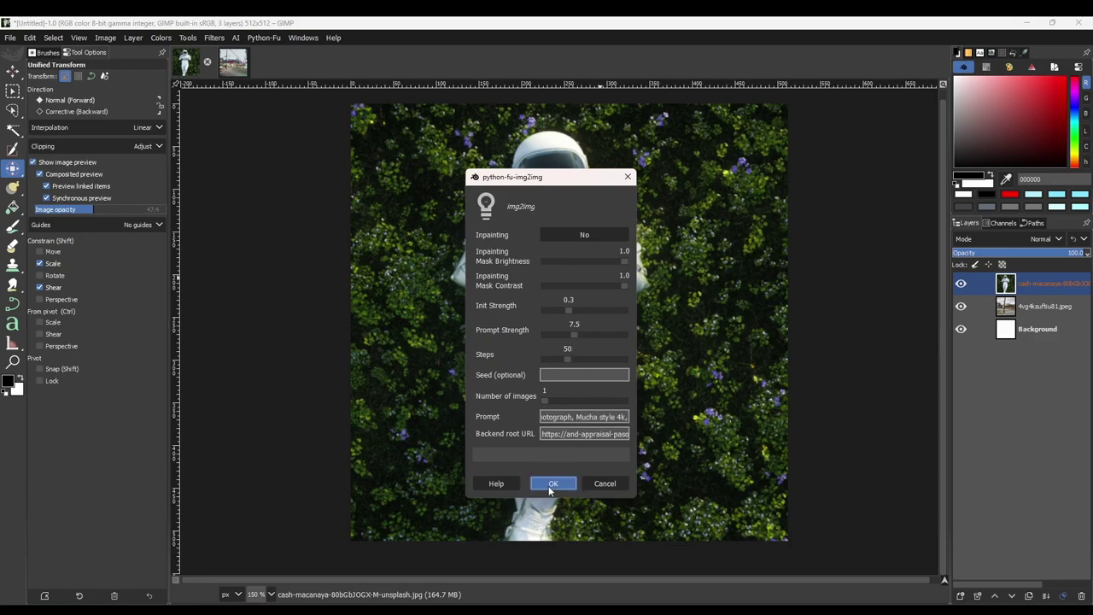
{"action": "left_click", "coordinate": [553, 484]}
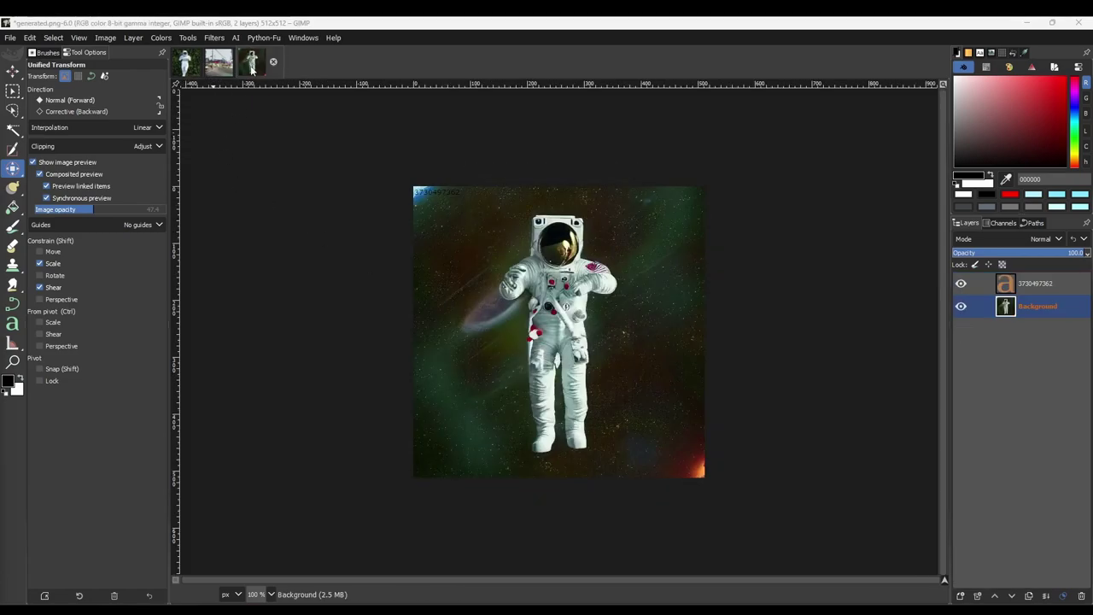
- Flip through the open images to view the astronaut-in-space result
{"action": "left_click", "coordinate": [214, 66]}
{"action": "left_click", "coordinate": [251, 63]}
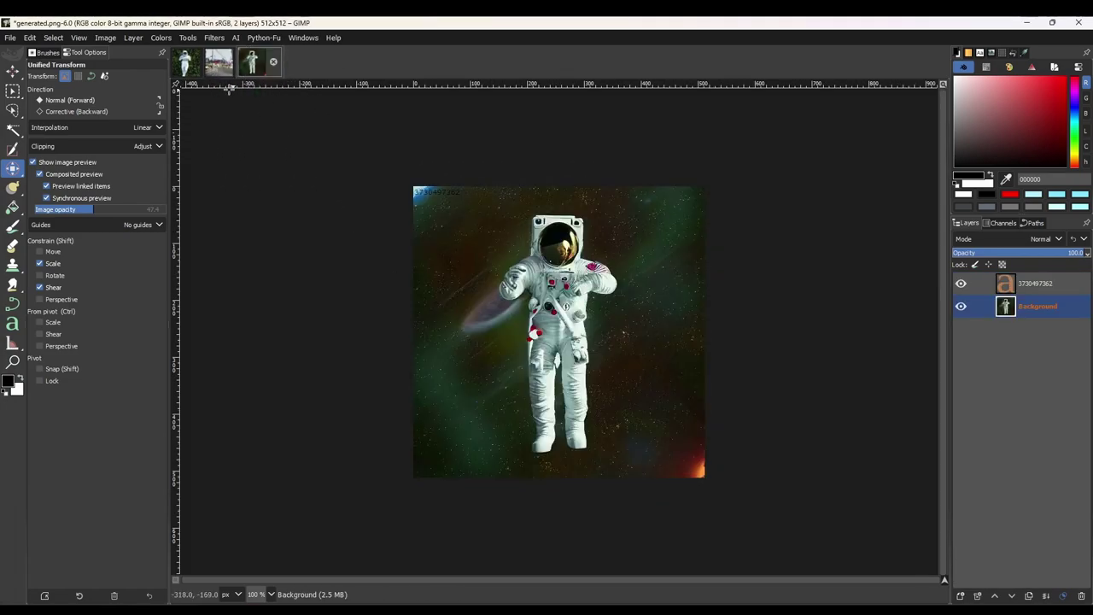
{"action": "left_click", "coordinate": [185, 63]}
{"action": "left_click", "coordinate": [250, 63]}
- Scale the lake-and-dock photo layer to fill the canvas
{"action": "left_click", "coordinate": [185, 64]}
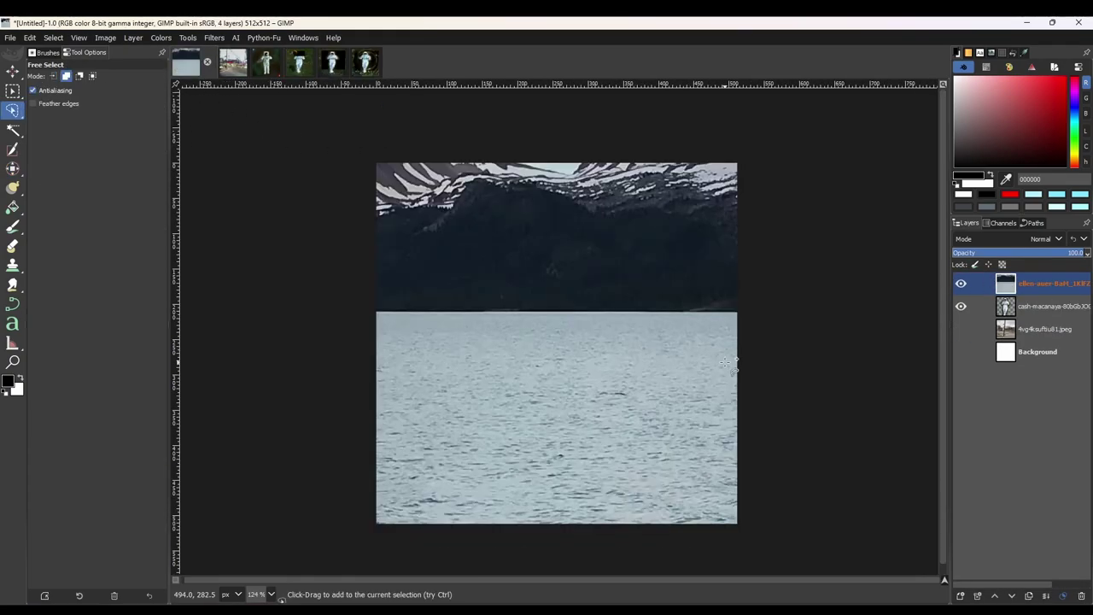
{"action": "left_click", "coordinate": [855, 162]}
{"action": "left_click_drag", "start_coordinate": [738, 509], "coordinate": [648, 256]}
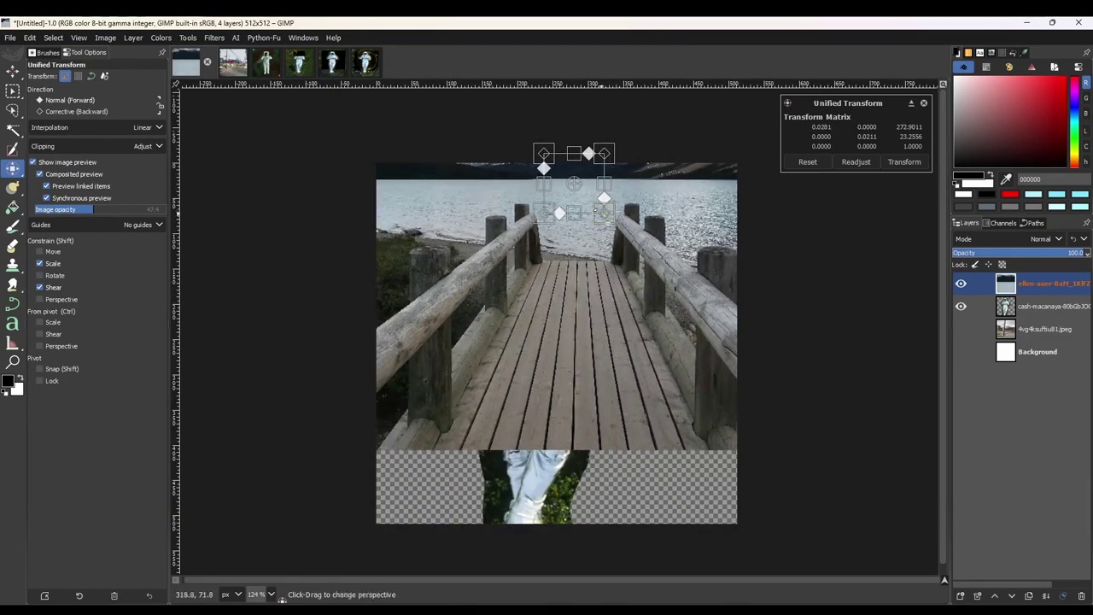
{"action": "left_click_drag", "start_coordinate": [649, 257], "coordinate": [602, 299]}
{"action": "left_click", "coordinate": [895, 162]}
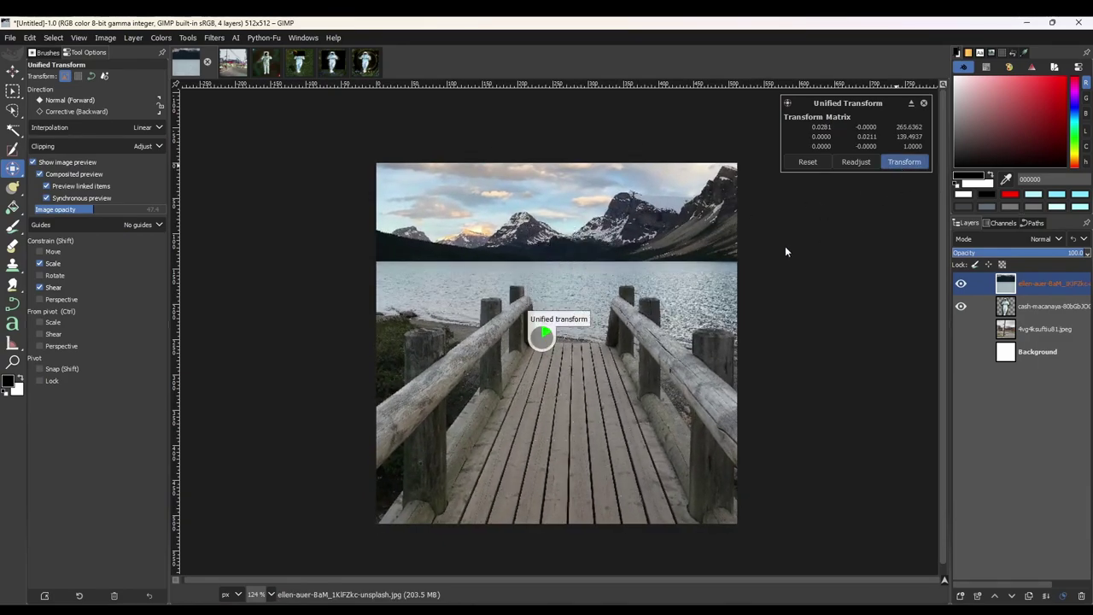
{"action": "key", "text": "m"}
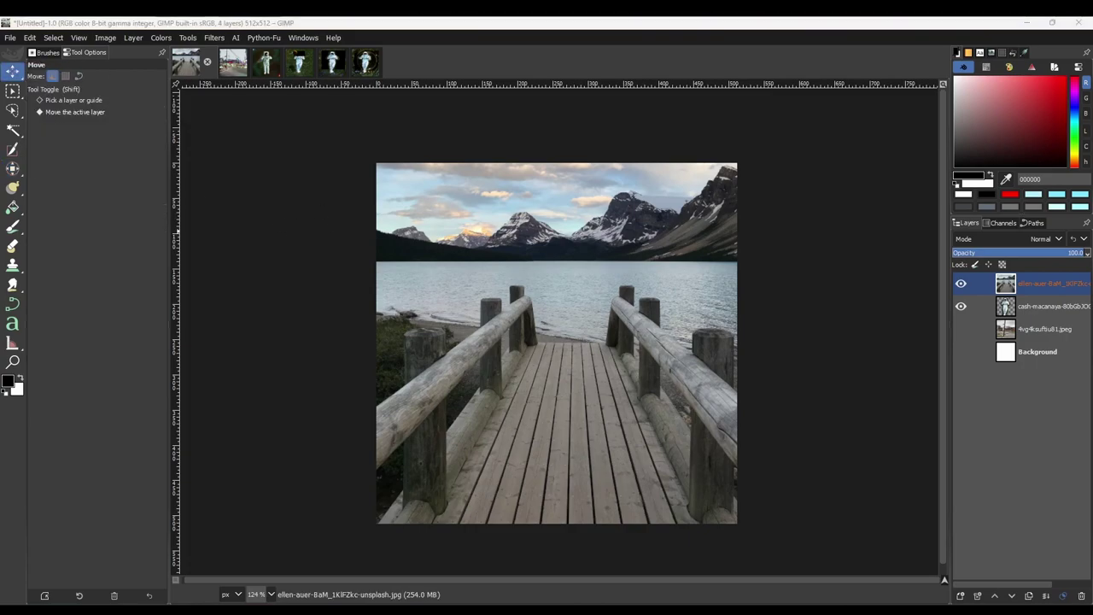
- Paste the new prompt and run img2img twice on the lake-and-dock photo
{"action": "left_click", "coordinate": [444, 202]}
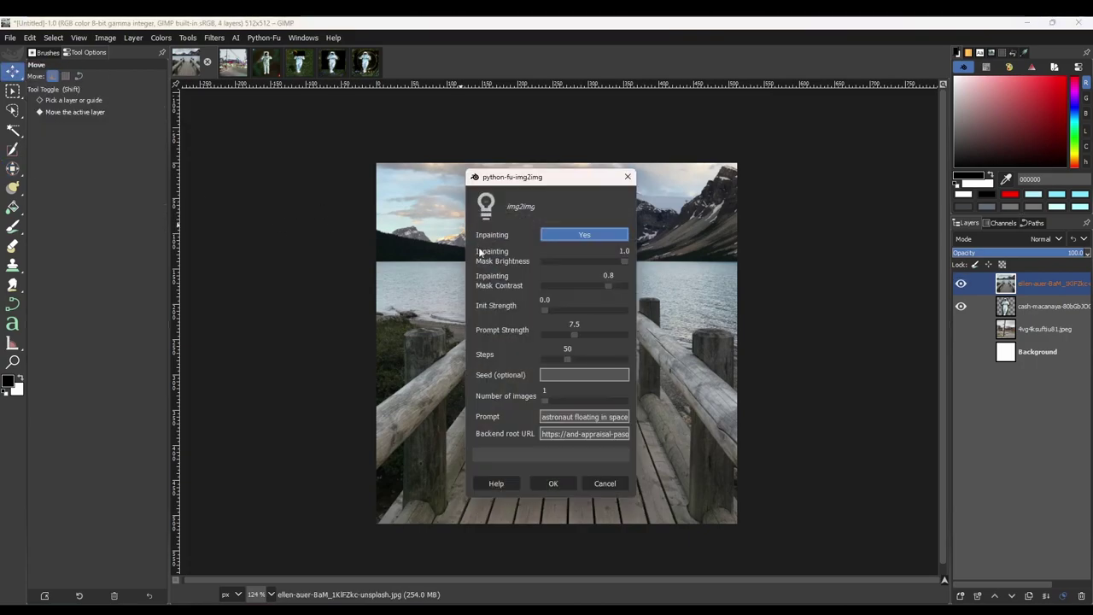
{"action": "left_click", "coordinate": [589, 415]}
{"action": "key", "text": "ctrl+v"}
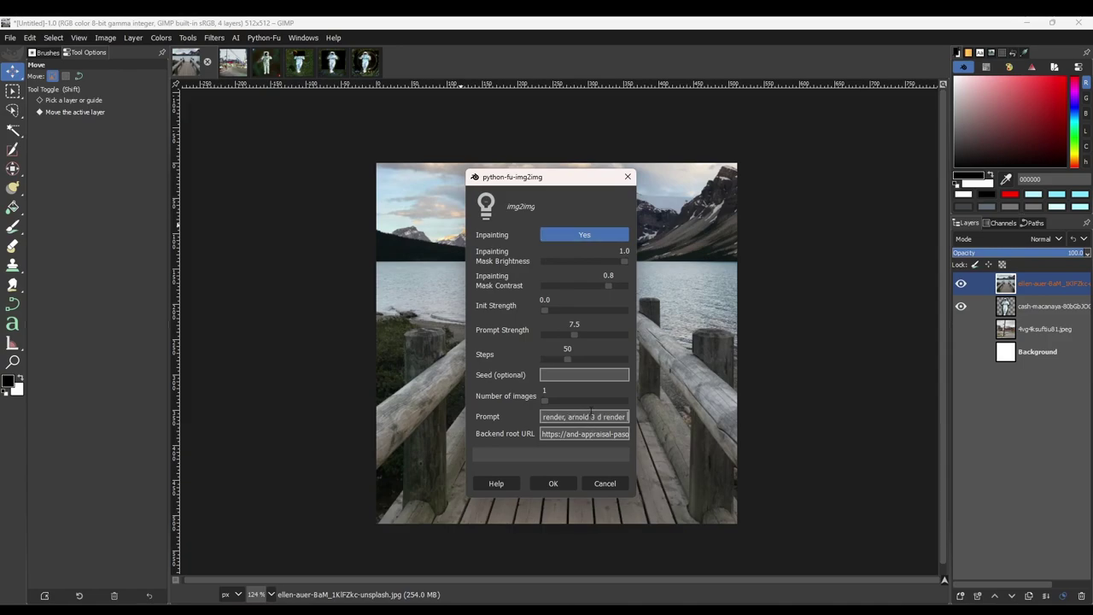
{"action": "left_click", "coordinate": [557, 484]}
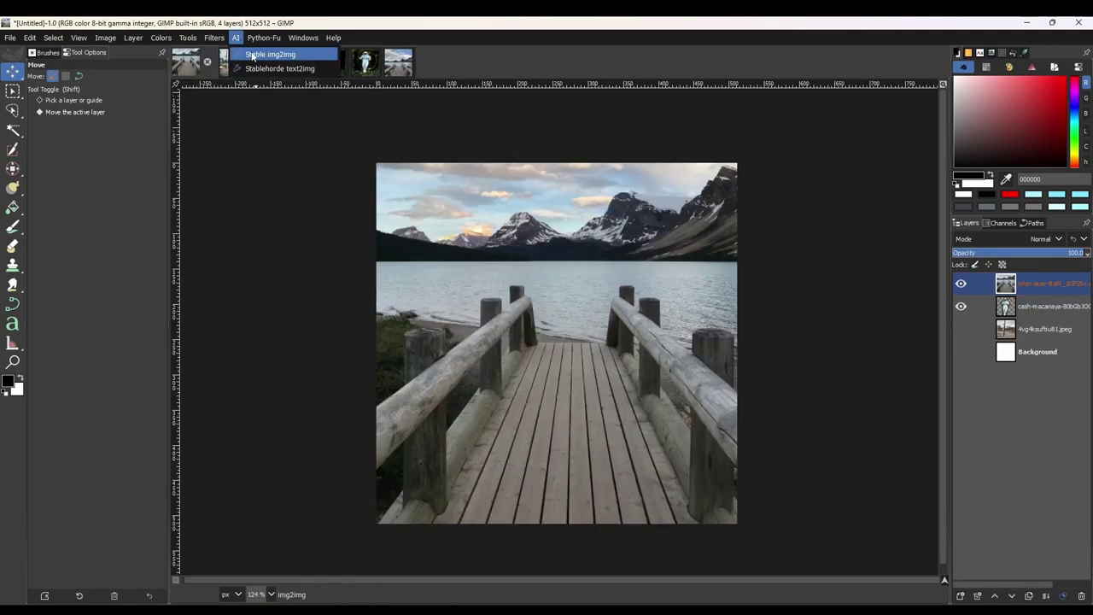
{"action": "key", "text": "ctrl+shift+f"}
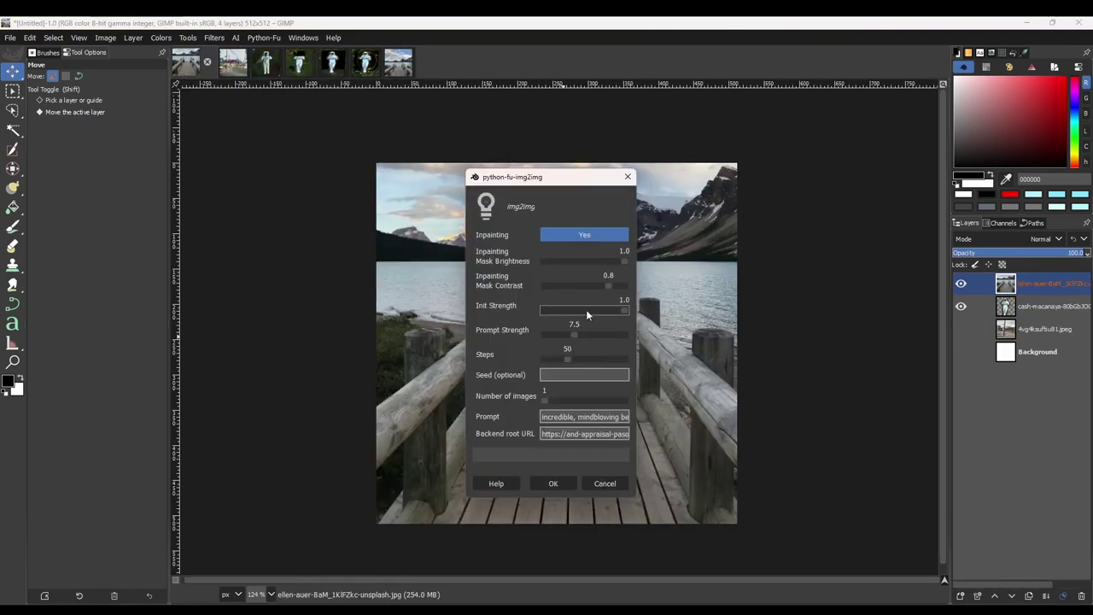
{"action": "left_click", "coordinate": [557, 483]}
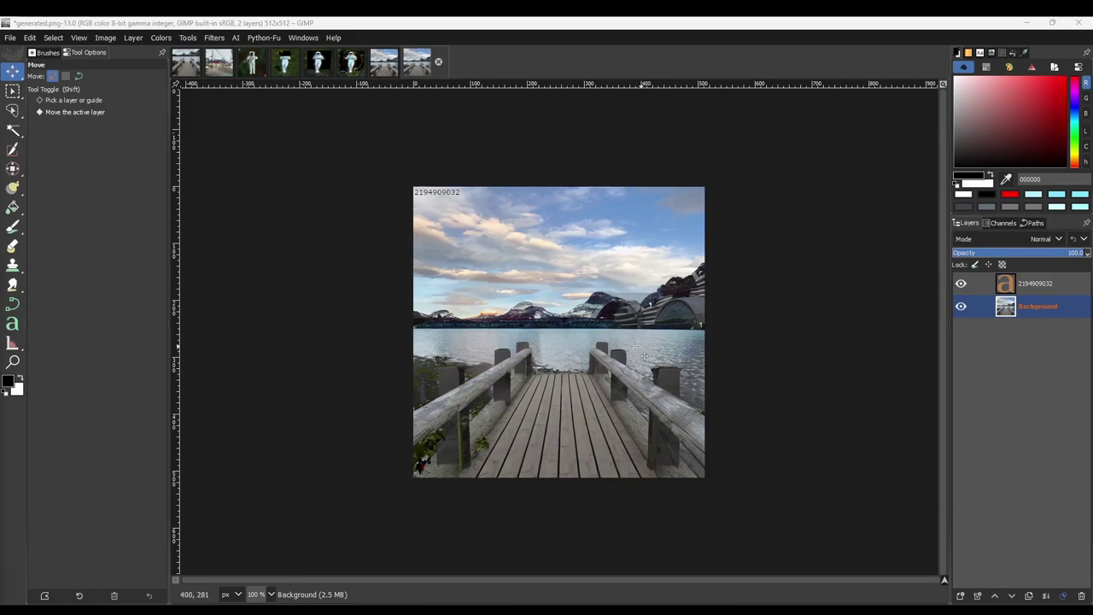
- Close the generated pier images, discarding their changes
{"action": "left_click", "coordinate": [967, 284]}
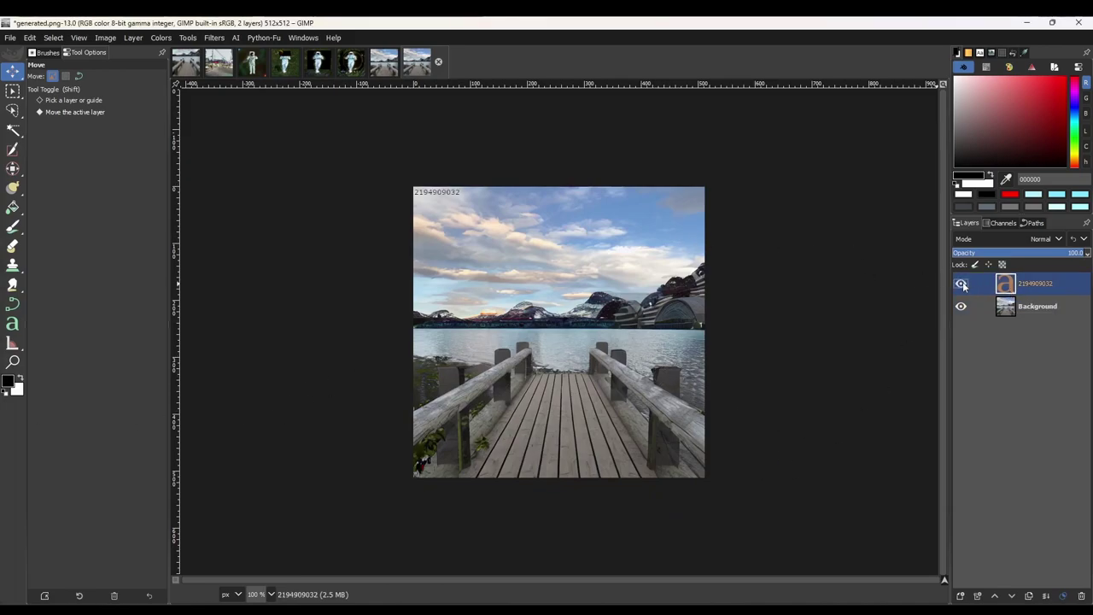
{"action": "key", "text": "ctrl+w"}
{"action": "left_click", "coordinate": [551, 374]}
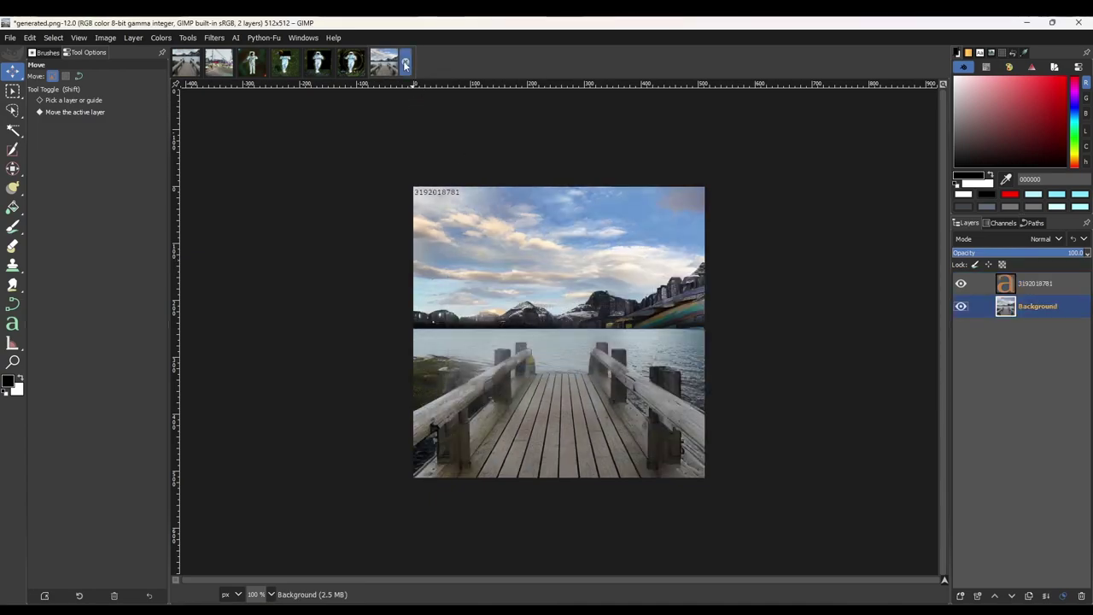
{"action": "key", "text": "ctrl+w"}
- Discard the remaining generated pier images and undo an accidental rocket-layer move
{"action": "left_click", "coordinate": [537, 373]}
{"action": "key", "text": "ctrl+w"}
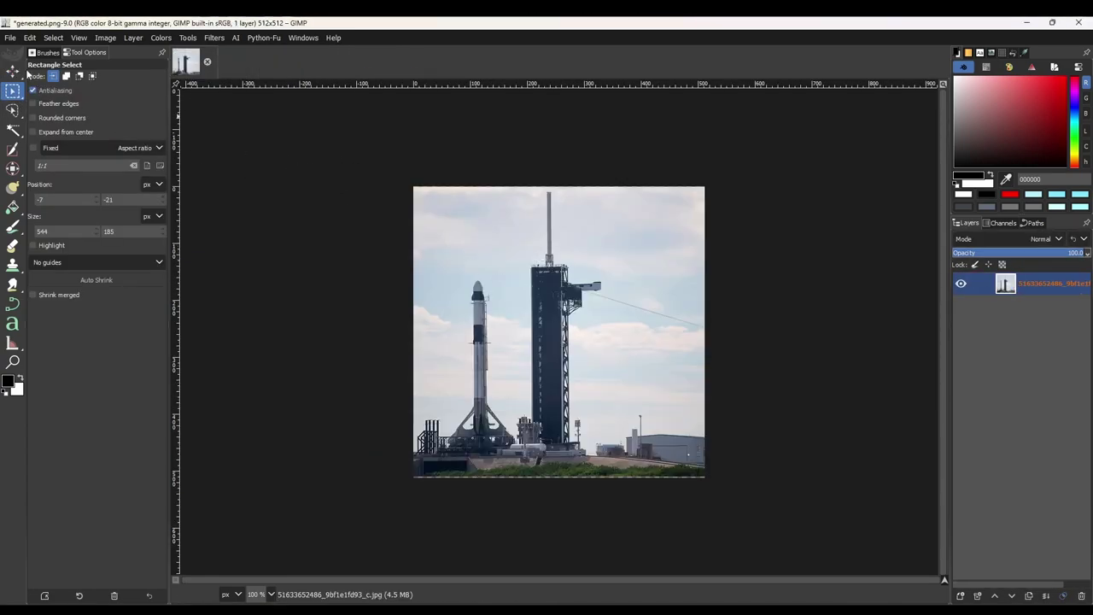
{"action": "left_click_drag", "start_coordinate": [564, 251], "coordinate": [571, 269]}
{"action": "key", "text": "ctrl+z"}
- Scale the rocket launch-pad photo to fill the canvas
{"action": "key", "text": "shift+t"}
{"action": "left_click", "coordinate": [566, 193]}
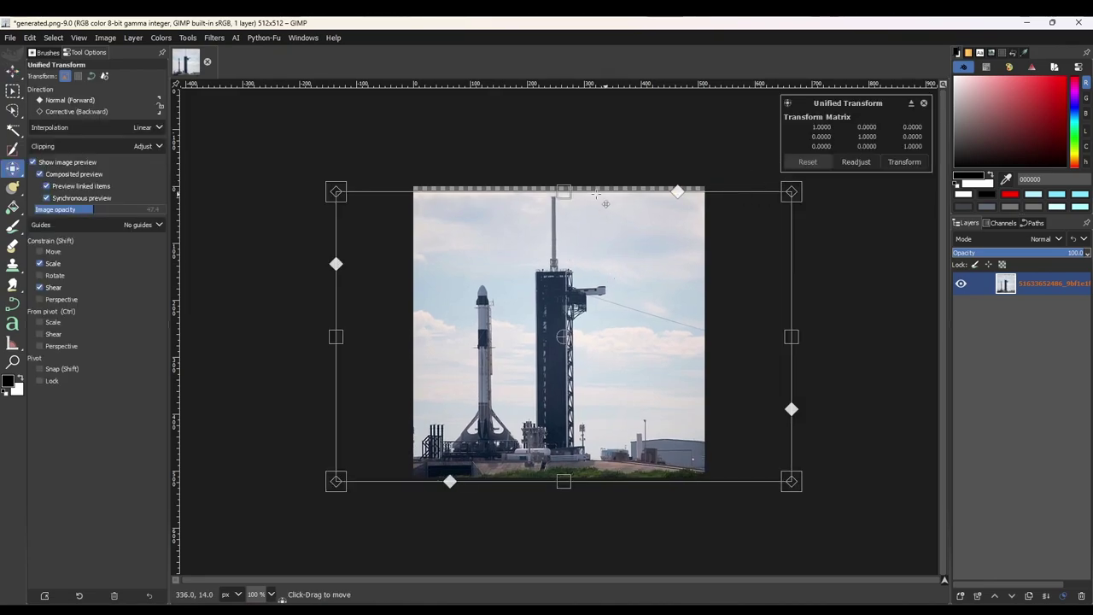
{"action": "left_click_drag", "start_coordinate": [565, 194], "coordinate": [564, 187]}
{"action": "left_click", "coordinate": [905, 161]}
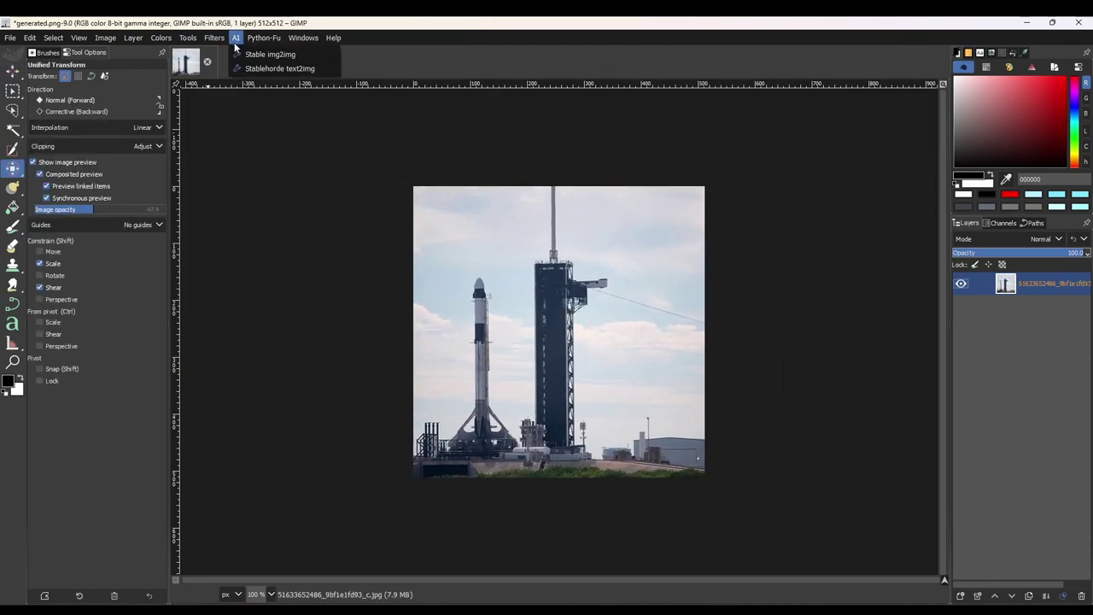
- Generate a 'rocket, dslr, launch test' img2img version of the launch-pad photo
{"action": "key", "text": "ctrl+shift+f"}
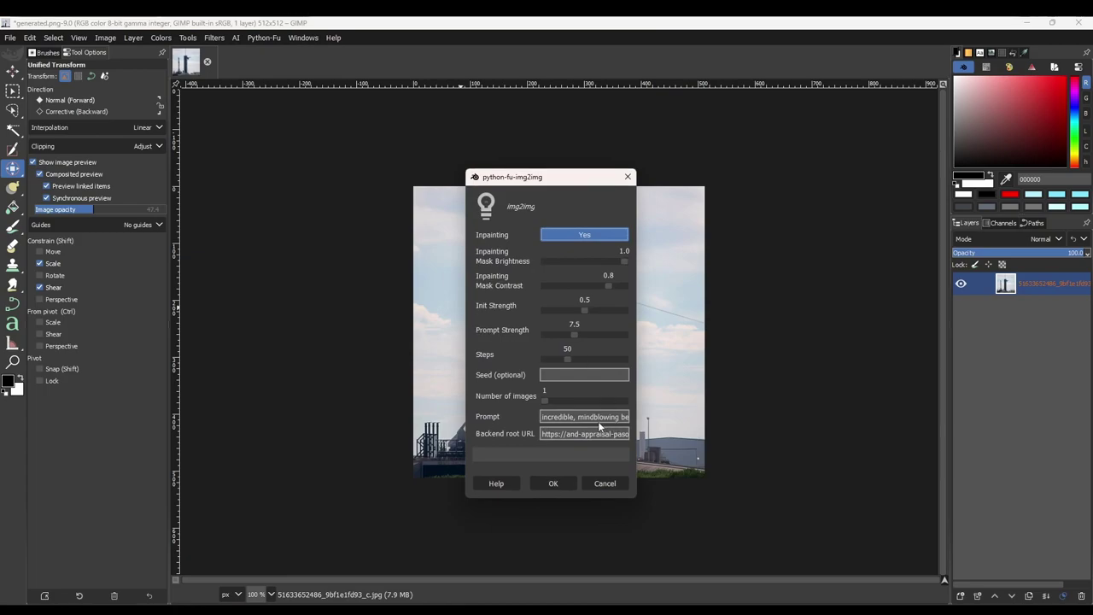
{"action": "left_click", "coordinate": [600, 417]}
{"action": "key", "text": "End"}
{"action": "key", "text": "Return"}
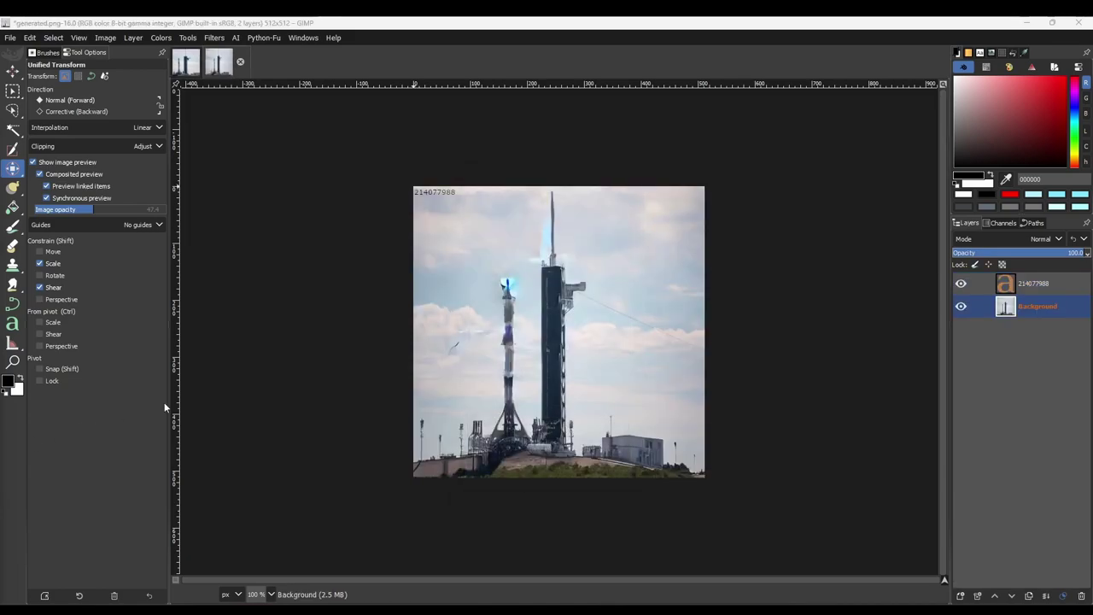
- Compare the generated rocket image with the original, then close it without saving
{"action": "key", "text": "ctrl+Page_Up"}
{"action": "left_click", "coordinate": [237, 62]}
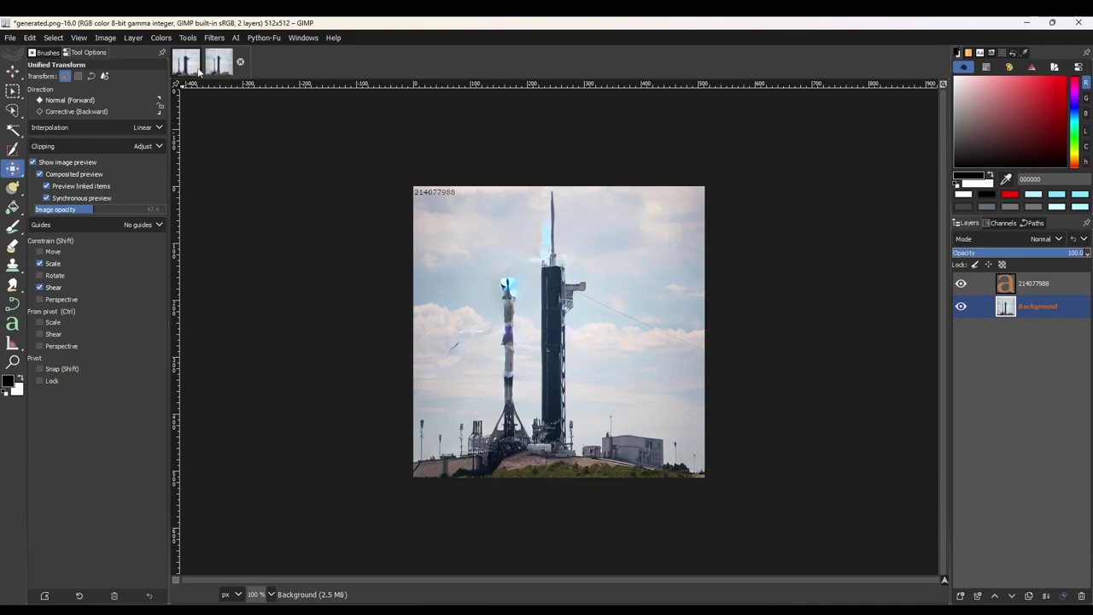
{"action": "left_click", "coordinate": [194, 70]}
{"action": "left_click", "coordinate": [227, 63]}
{"action": "key", "text": "ctrl+w"}
{"action": "key", "text": "ctrl+d"}
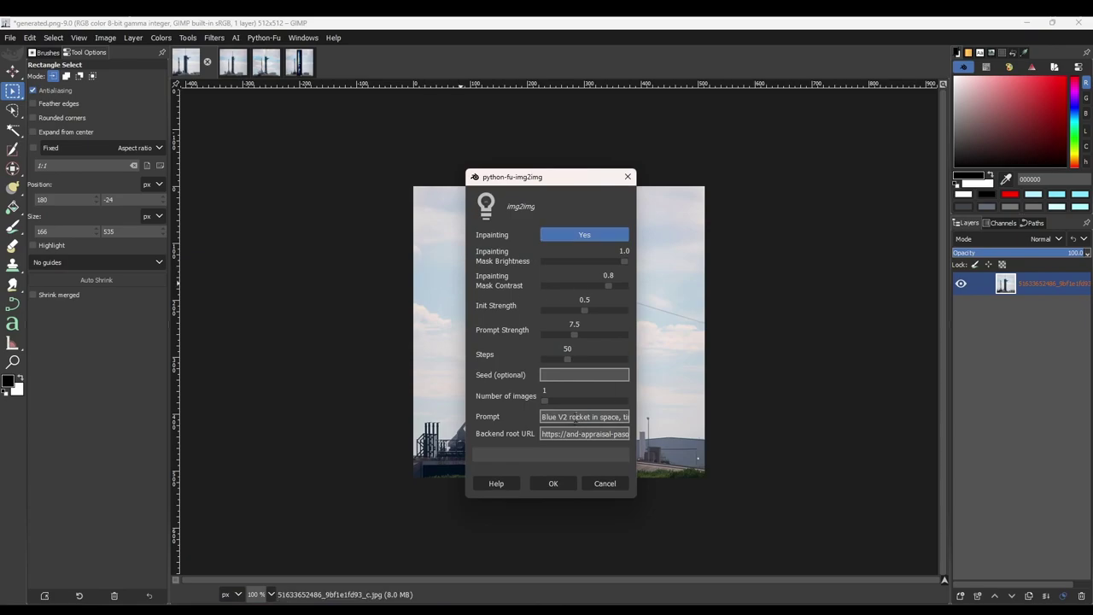
- Generate a sci-fi version of the rocket photo with a new prompt, then return to the original
{"action": "triple_click", "coordinate": [578, 417]}
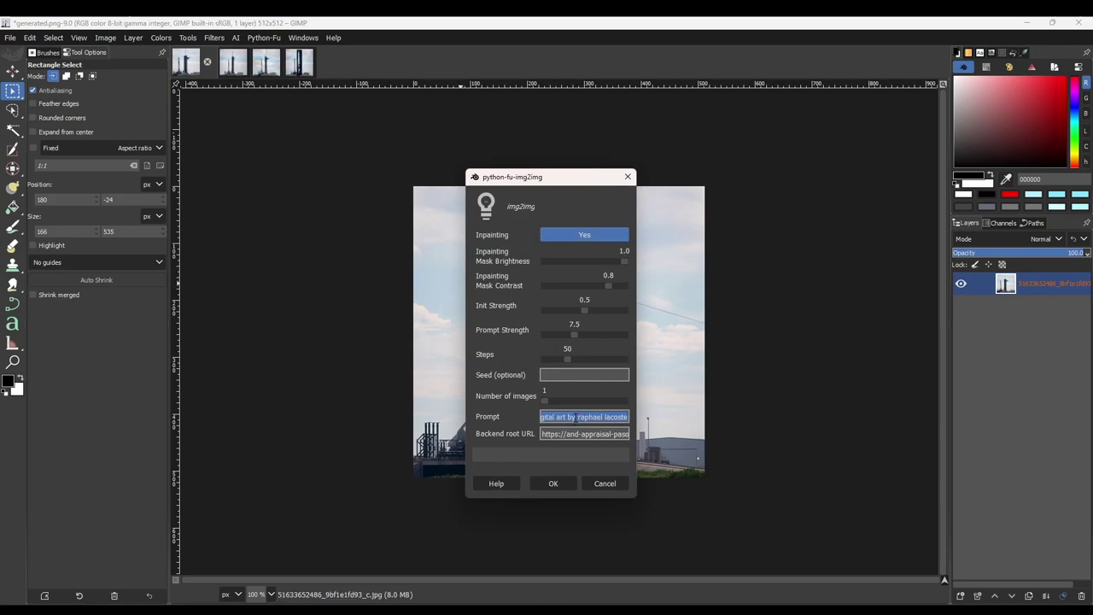
{"action": "key", "text": "End"}
{"action": "left_click", "coordinate": [566, 482]}
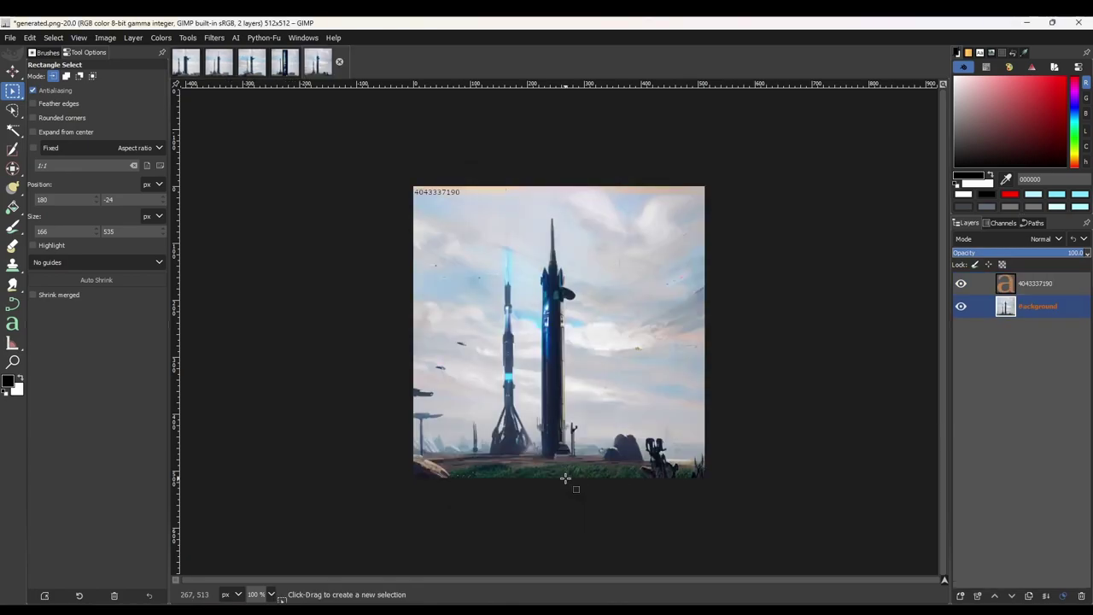
{"action": "left_click", "coordinate": [243, 68]}
{"action": "left_click", "coordinate": [313, 74]}
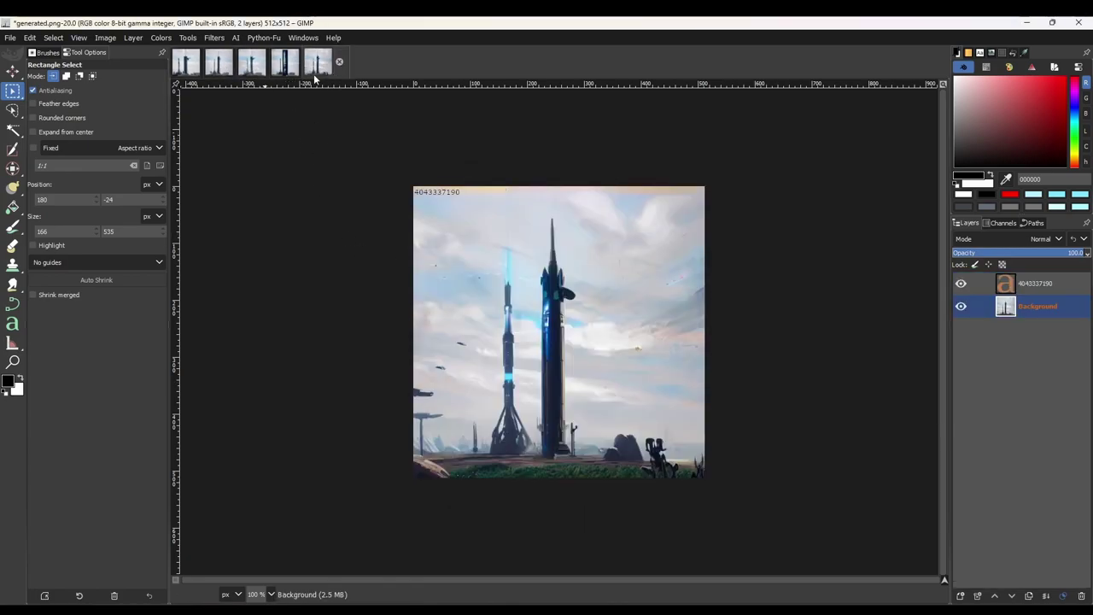
{"action": "left_click", "coordinate": [185, 64]}
- Rerun img2img on the rocket photo at Init Strength 0.1 with another new prompt
{"action": "key", "text": "shift+ctrl+f"}
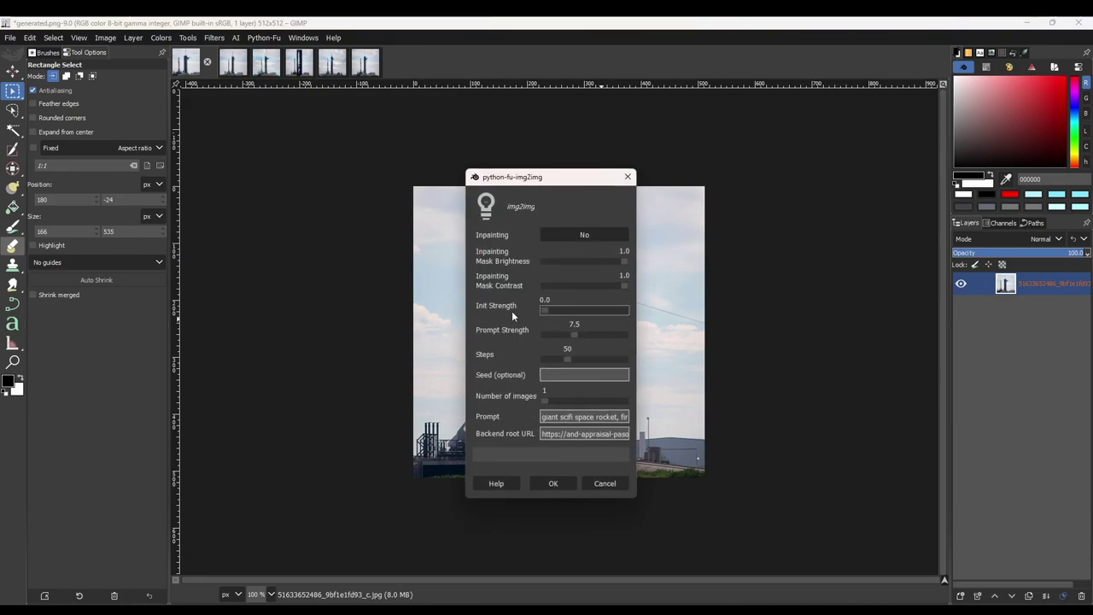
{"action": "left_click", "coordinate": [550, 312]}
{"action": "triple_click", "coordinate": [570, 416]}
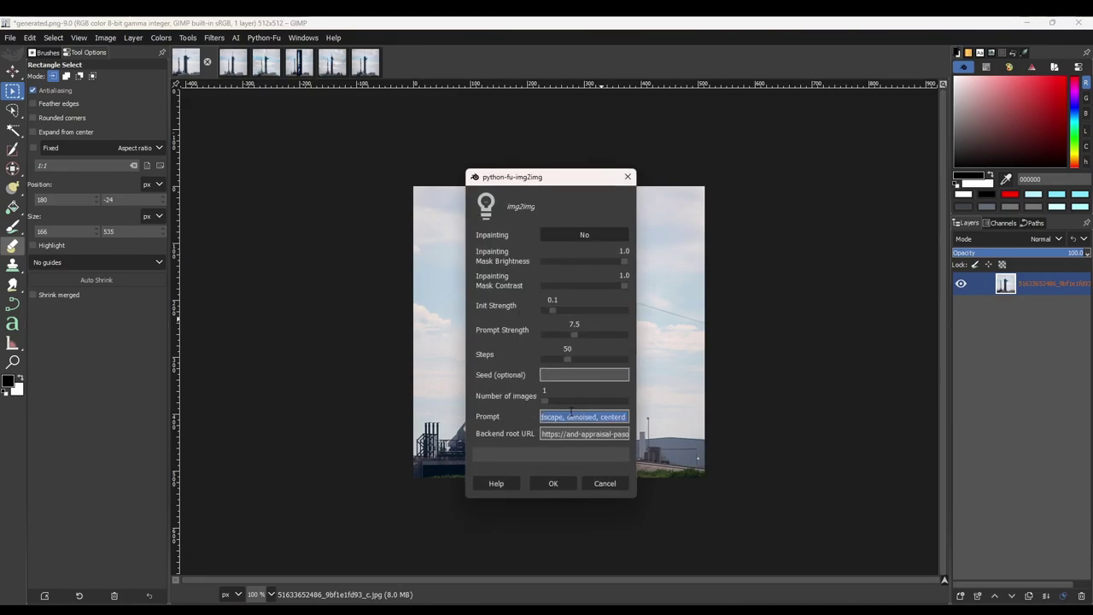
{"action": "left_click", "coordinate": [553, 484]}
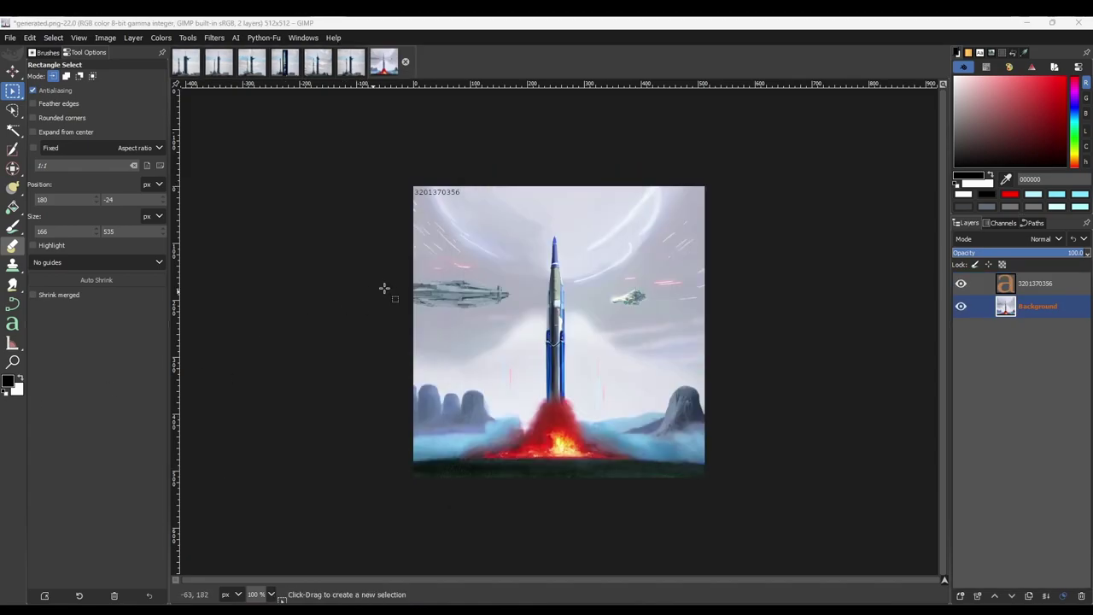
{"action": "left_click", "coordinate": [186, 61]}
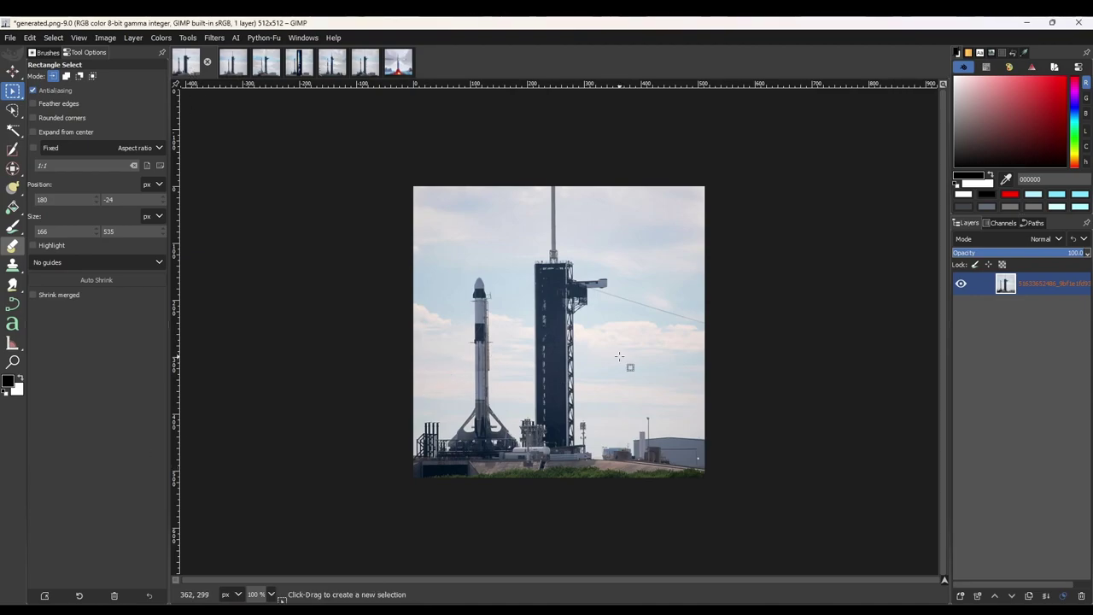
- Scale the skateboarder photo layer down to fit the 512×512 canvas
{"action": "key", "text": "shift+t"}
{"action": "left_click", "coordinate": [789, 251]}
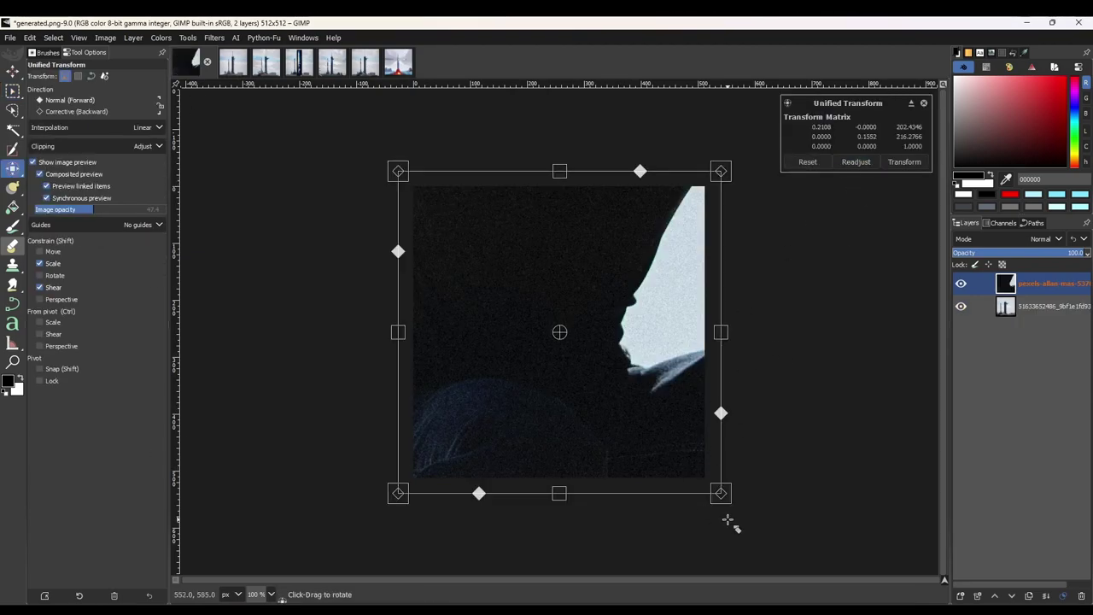
{"action": "mouse_move", "coordinate": [721, 492]}
{"action": "left_mouse_down"}
{"action": "mouse_move", "coordinate": [505, 276]}
{"action": "mouse_move", "coordinate": [592, 328]}
{"action": "mouse_move", "coordinate": [567, 304]}
{"action": "mouse_move", "coordinate": [584, 368]}
{"action": "left_mouse_up"}
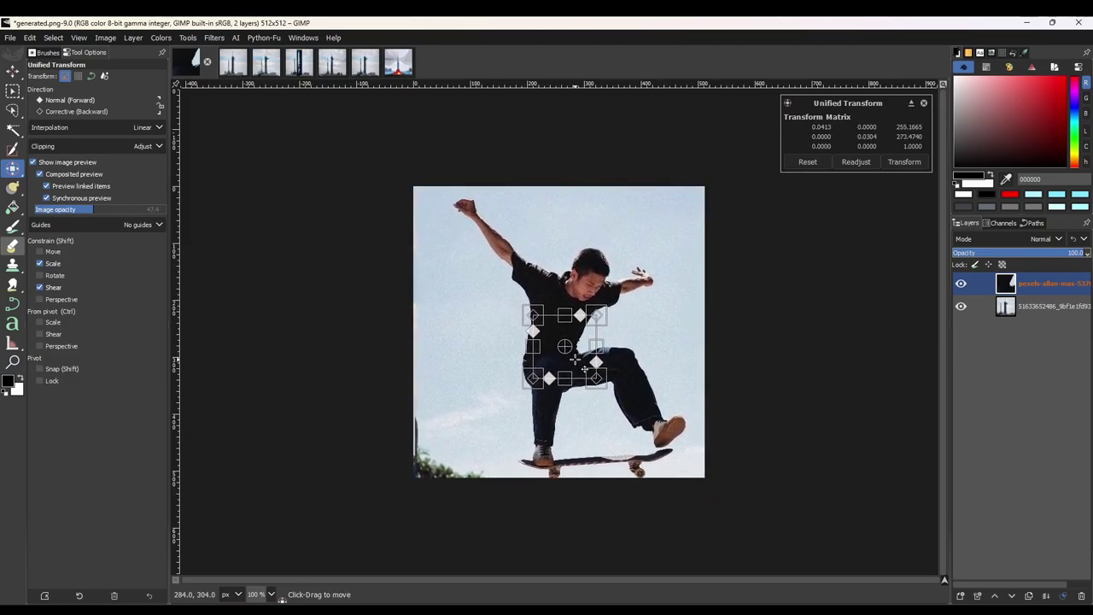
{"action": "left_click", "coordinate": [904, 161]}
- Generate a stylized img2img version of the skateboarder photo with a new prompt
{"action": "key", "text": "ctrl+shift+f"}
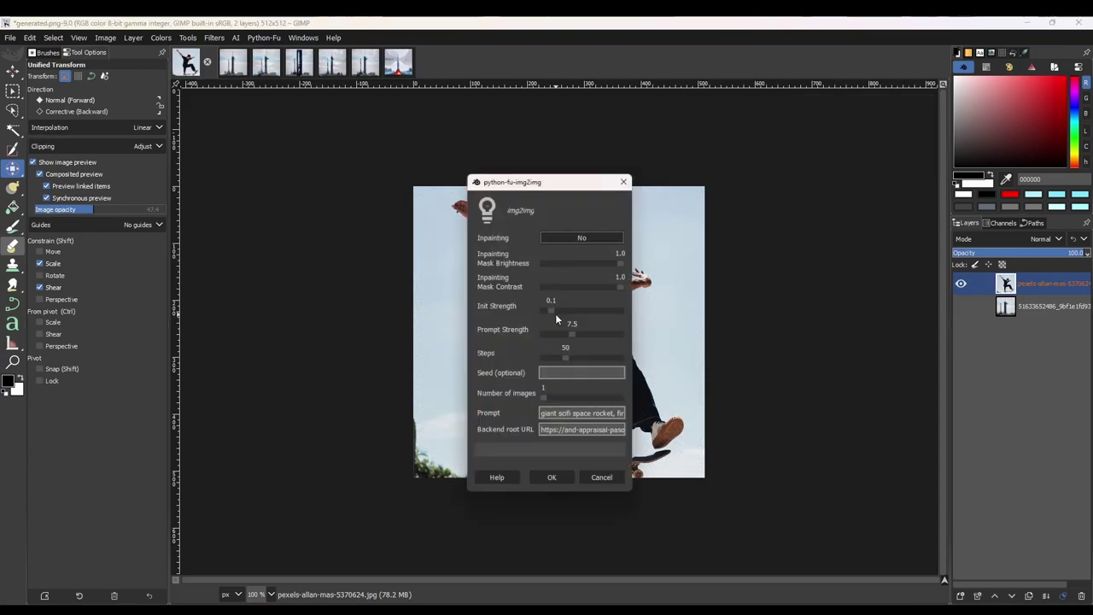
{"action": "key", "text": "Tab"}
{"action": "key", "text": "Tab"}
{"action": "key", "text": "Tab"}
{"action": "key", "text": "Tab"}
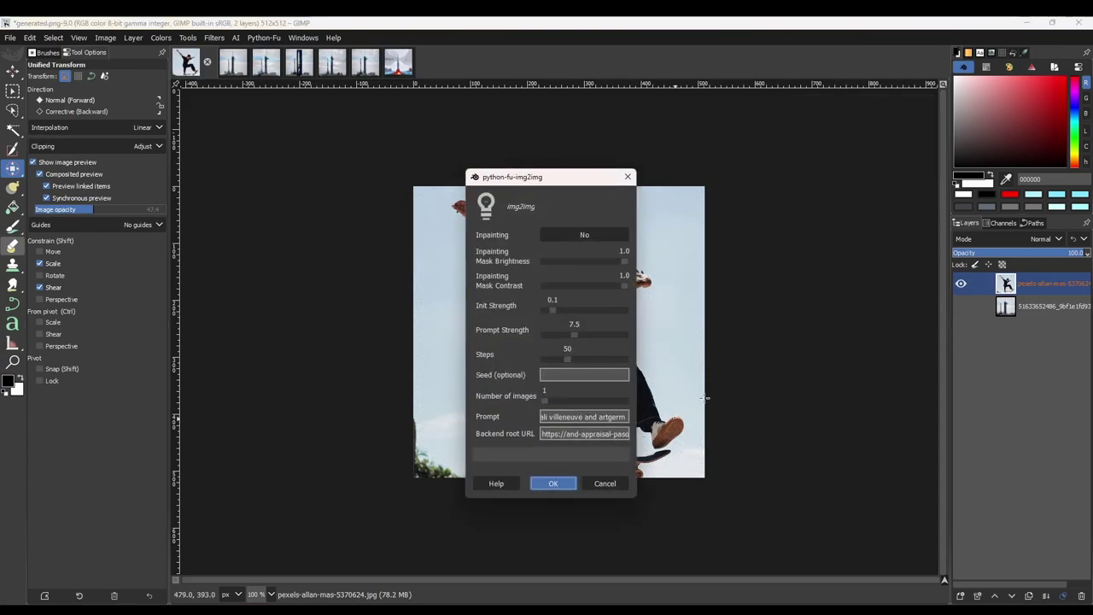
{"action": "key", "text": "Return"}
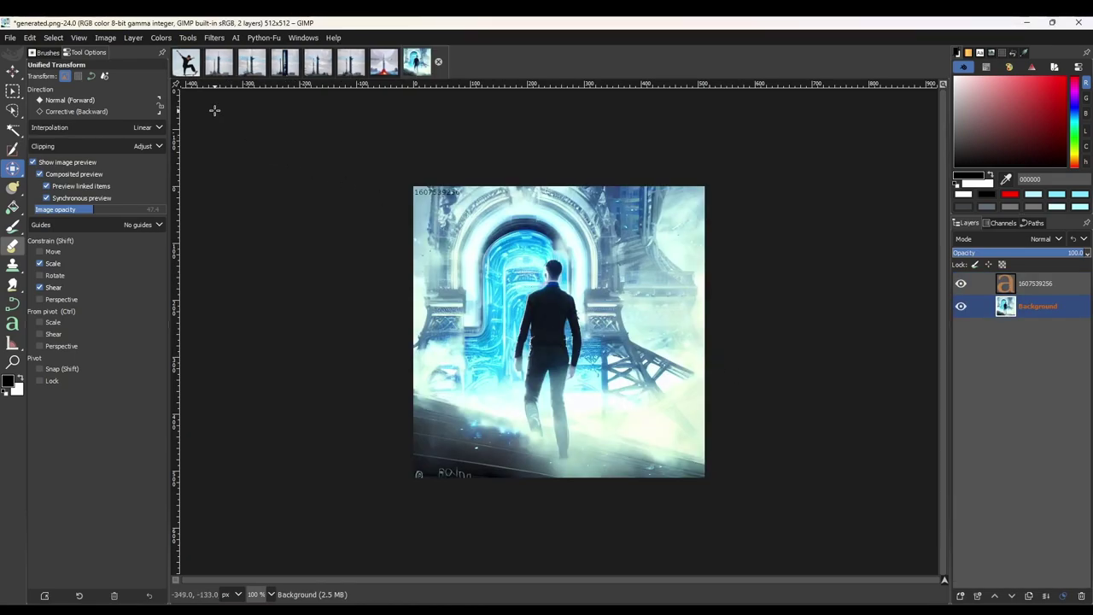
- Rerun img2img on the skateboarder layer with Init Strength raised to 0.3
{"action": "left_click", "coordinate": [194, 72]}
{"action": "left_click", "coordinate": [1031, 293]}
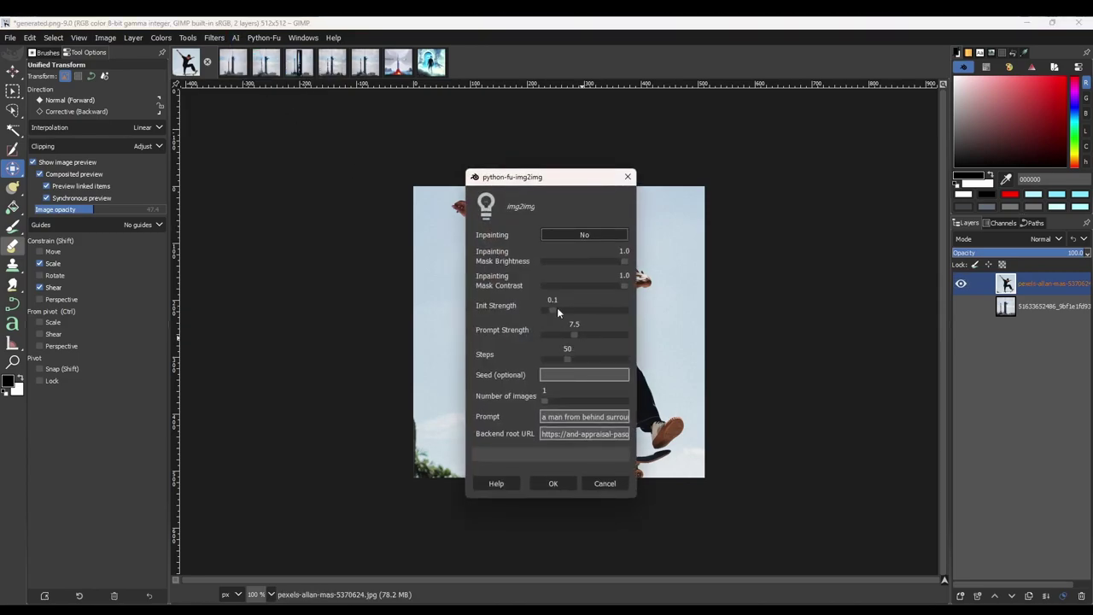
{"action": "left_click_drag", "start_coordinate": [553, 309], "coordinate": [570, 309]}
{"action": "left_click", "coordinate": [560, 484]}
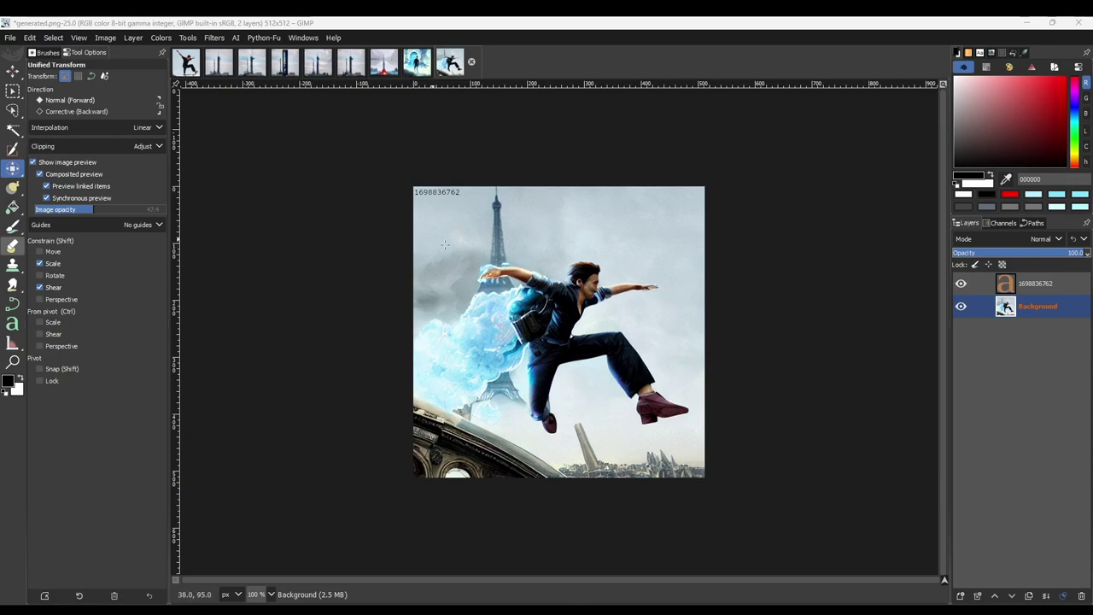
- Generate another stylized img2img version of the skateboarder photo
{"action": "left_click", "coordinate": [187, 64]}
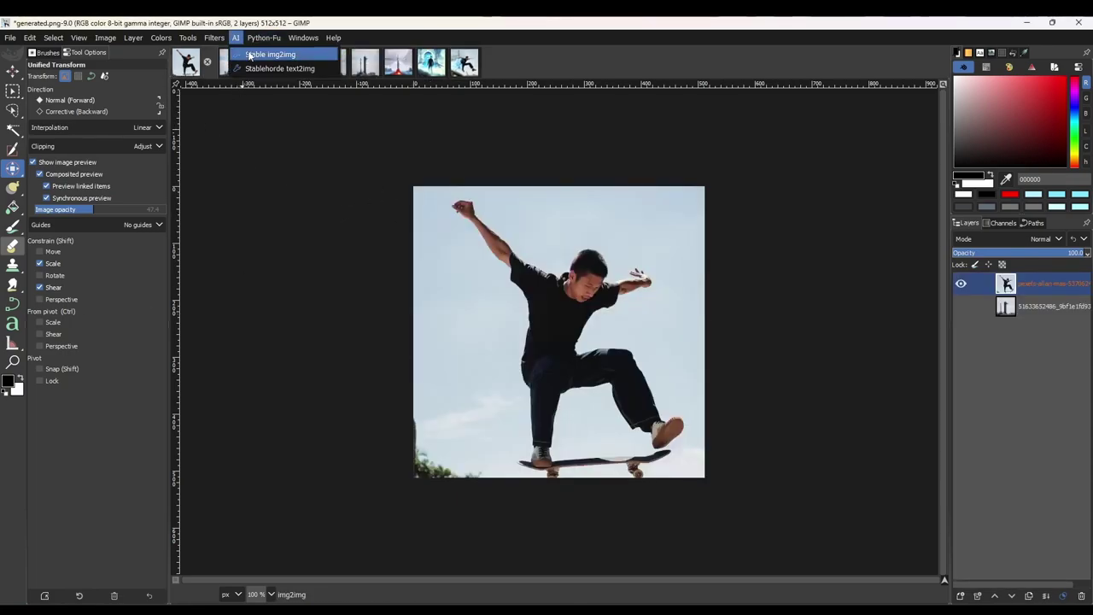
{"action": "key", "text": "ctrl+shift+f"}
{"action": "left_click", "coordinate": [590, 417]}
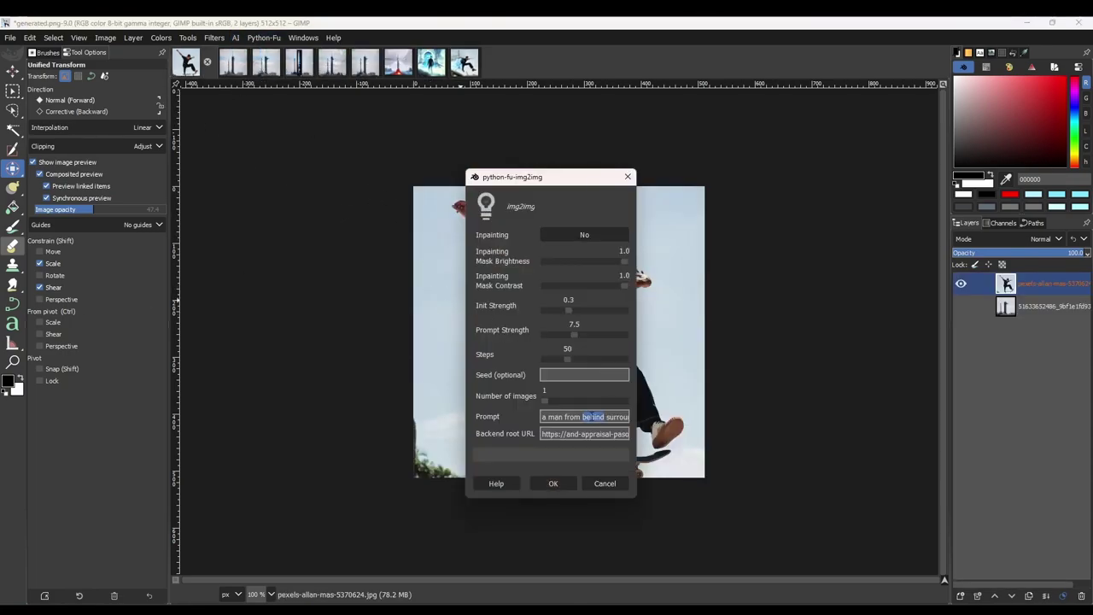
{"action": "left_click", "coordinate": [551, 482]}
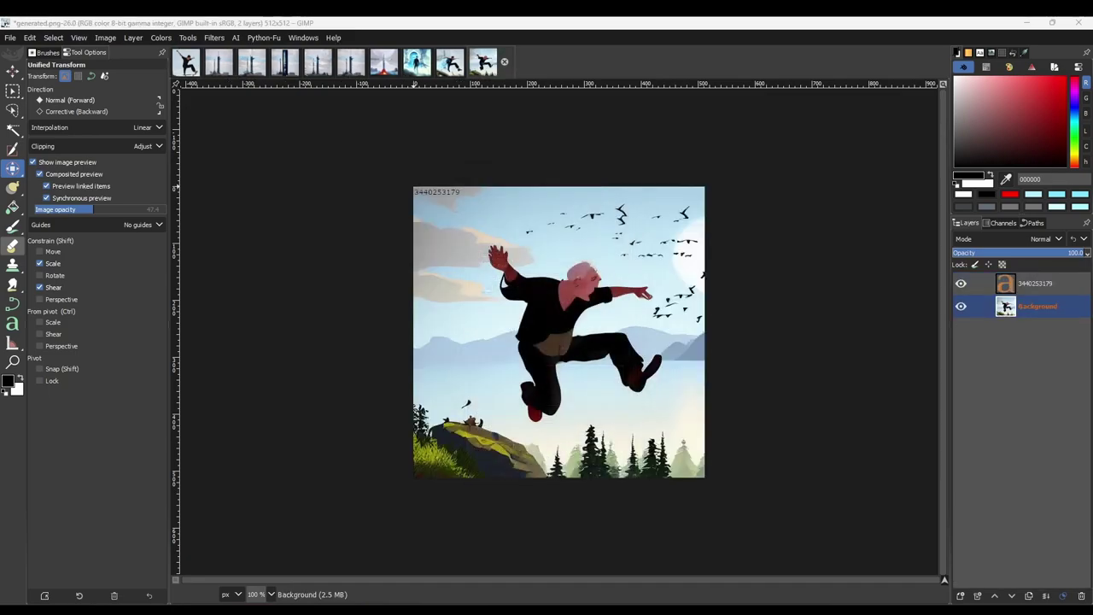
- Run img2img on the skateboarder photo again with the majestic landscape prompt
{"action": "left_click", "coordinate": [187, 62]}
{"action": "key", "text": "shift+ctrl+f"}
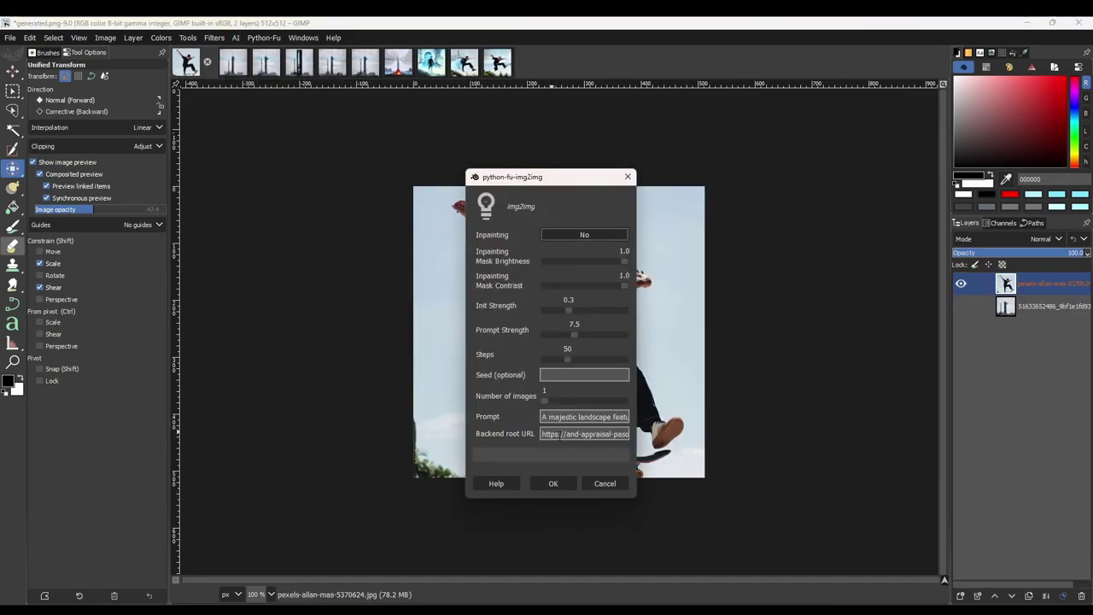
{"action": "left_click", "coordinate": [555, 485]}
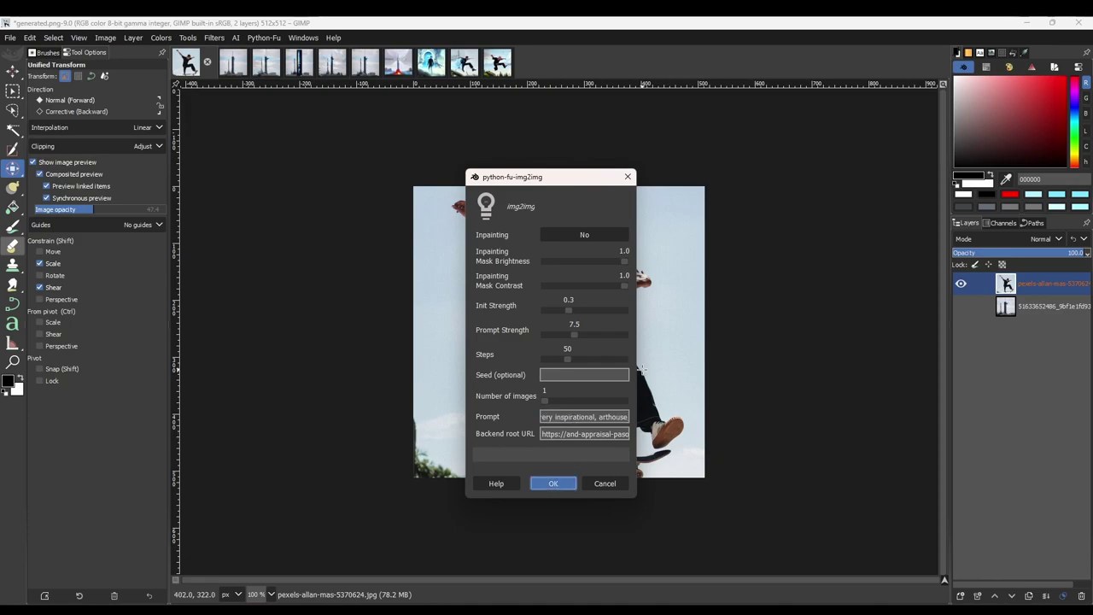